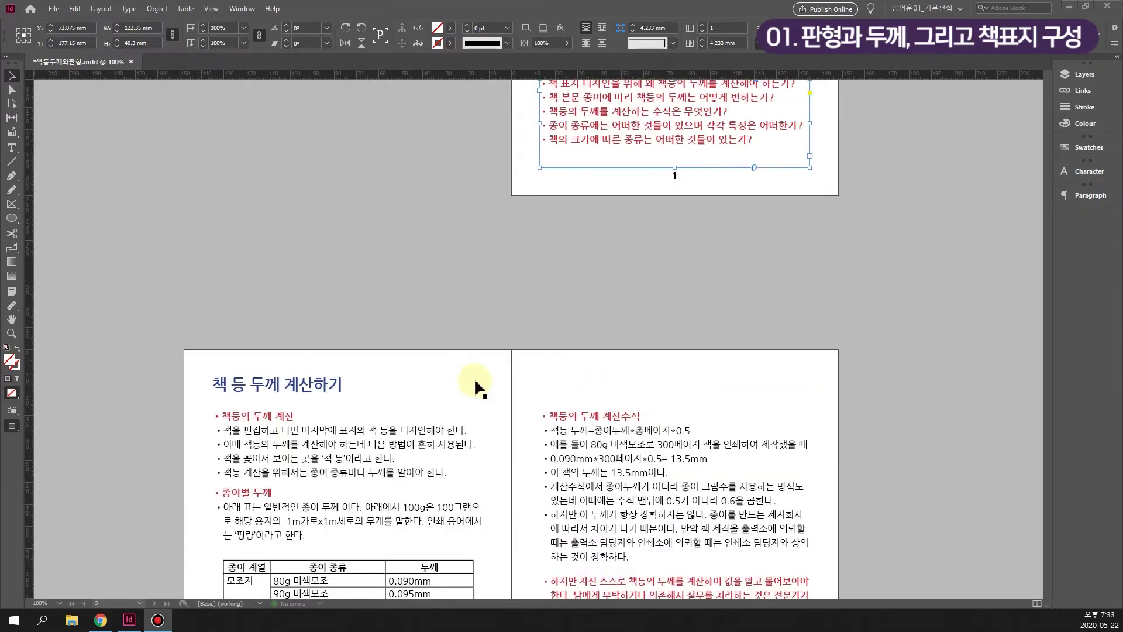
- Review the reference document's pages on spine thickness calculation, book trim sizes and the parts of a book cover
scroll(493, 377, "up", 1)
scroll(495, 375, "down", 1)
scroll(595, 377, "down", 2)
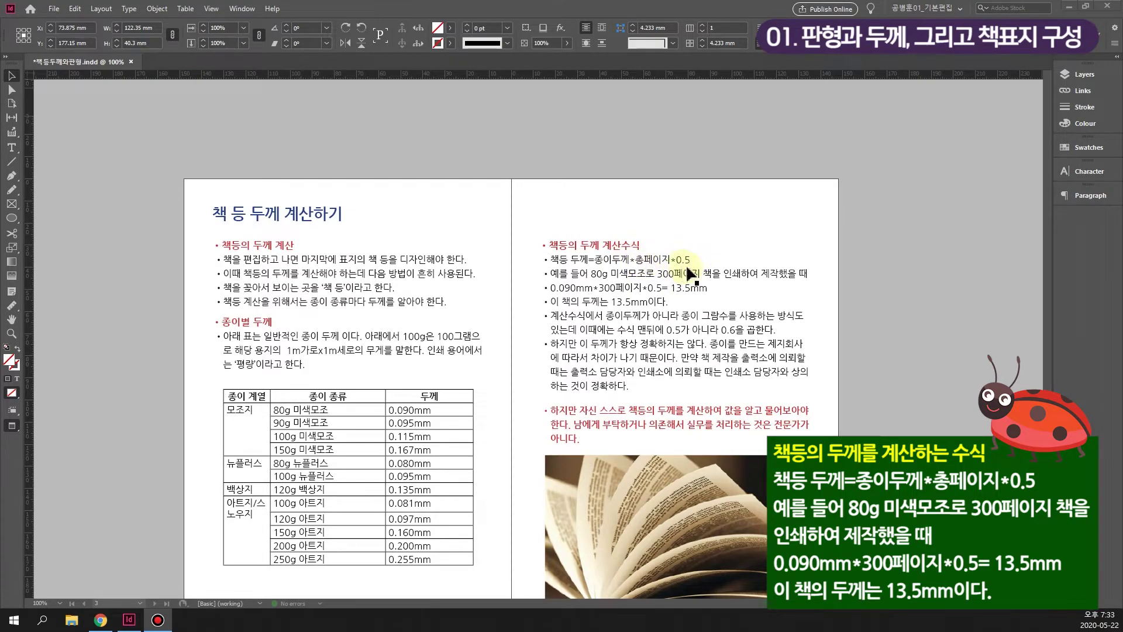
scroll(606, 342, "down", 20)
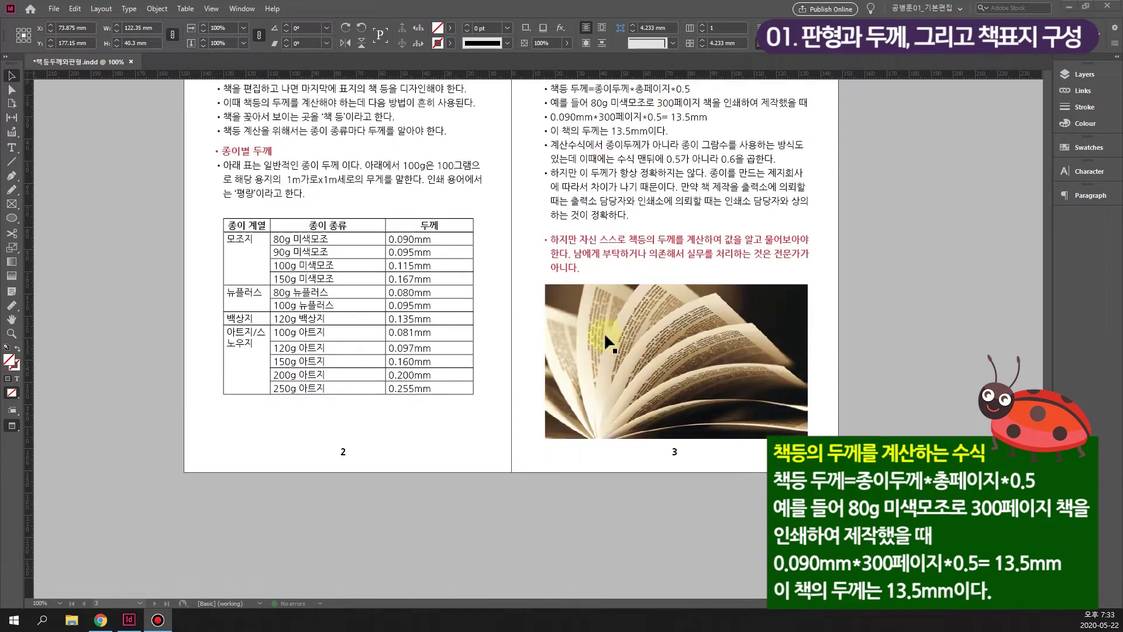
scroll(608, 332, "down", 20)
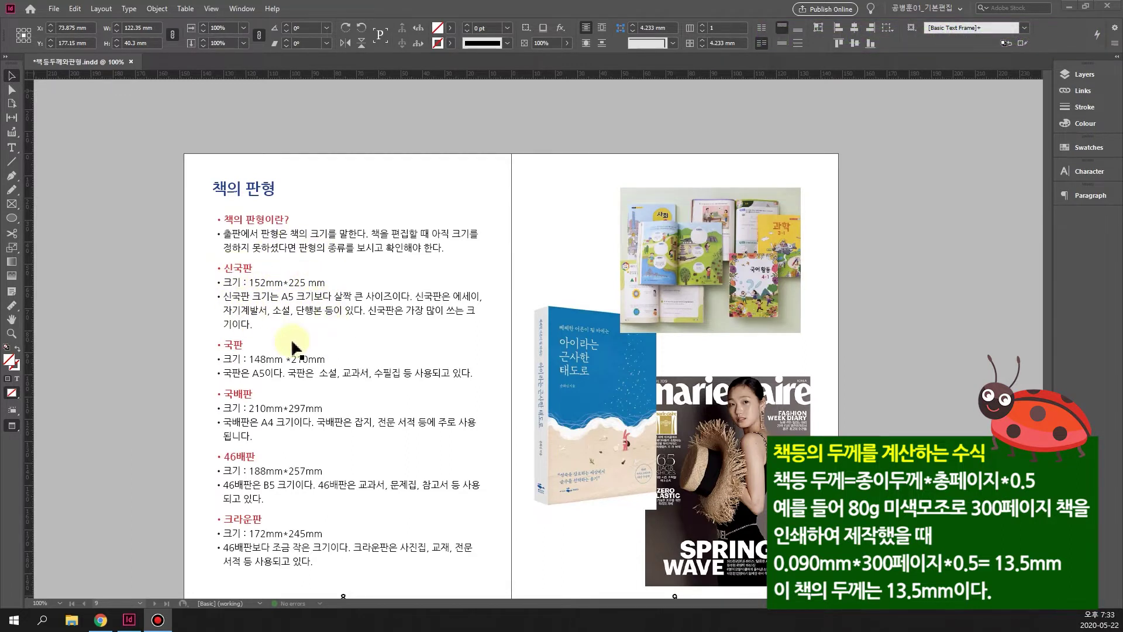
scroll(519, 314, "down", 10)
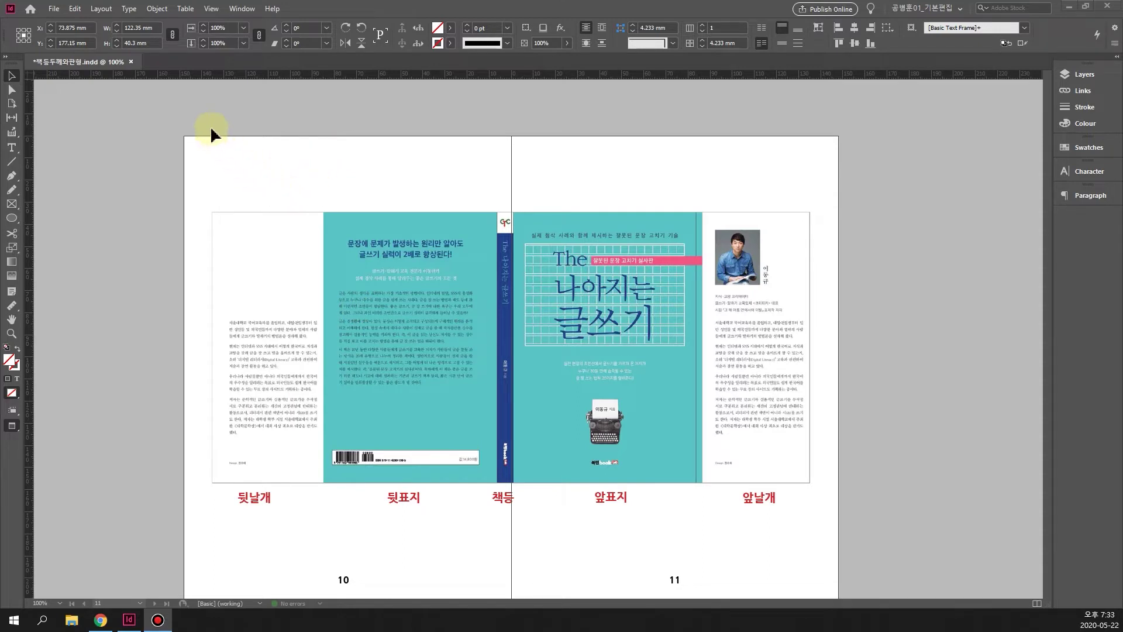
- Start setting up a new document and browse all the blank print document presets
left_click(54, 9)
mouse_move(87, 22)
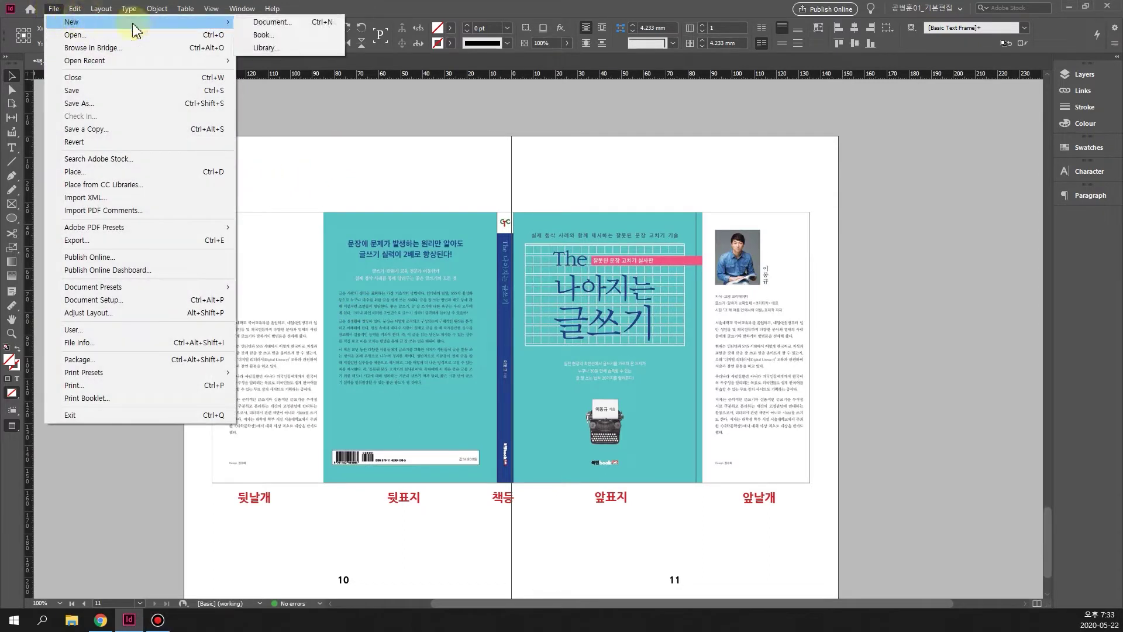
left_click(285, 23)
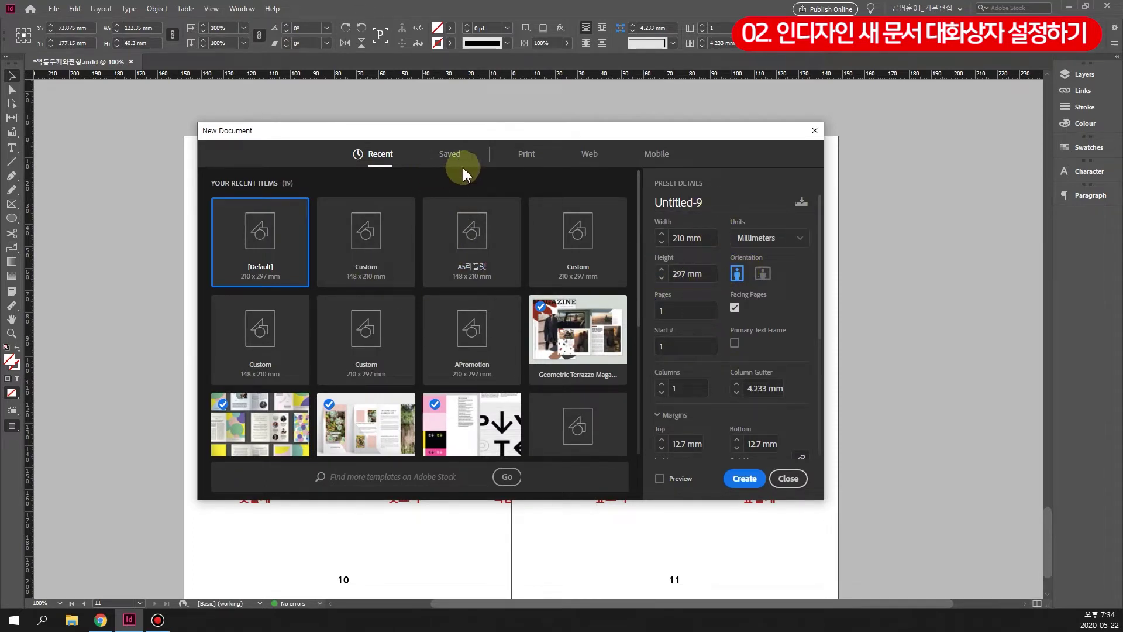
left_click(528, 157)
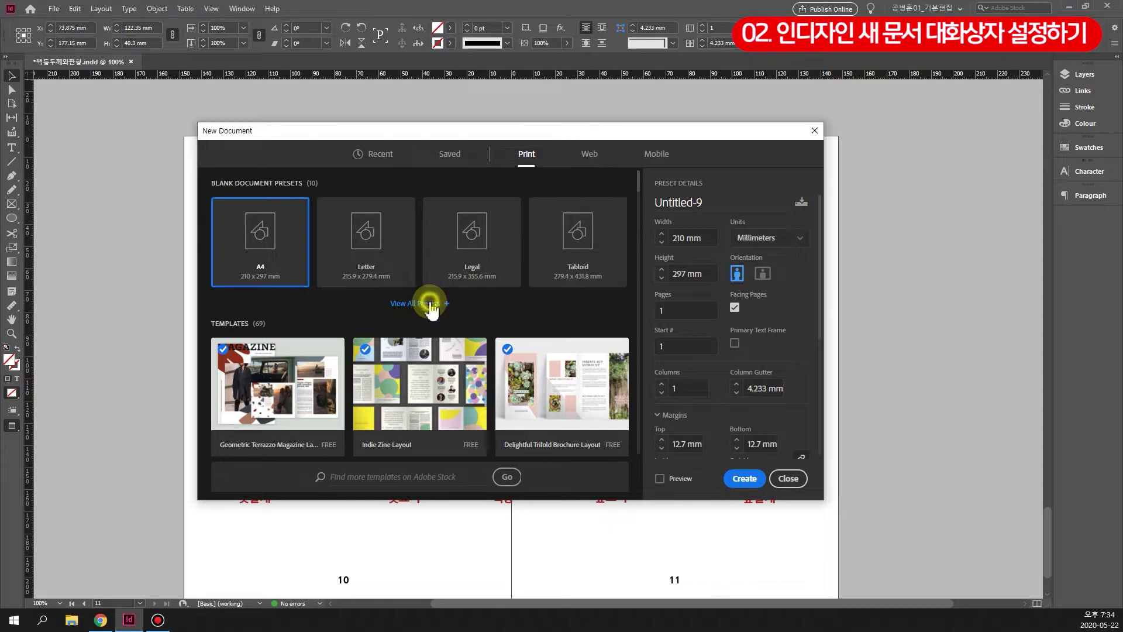
left_click(430, 303)
scroll(438, 309, "down", 1)
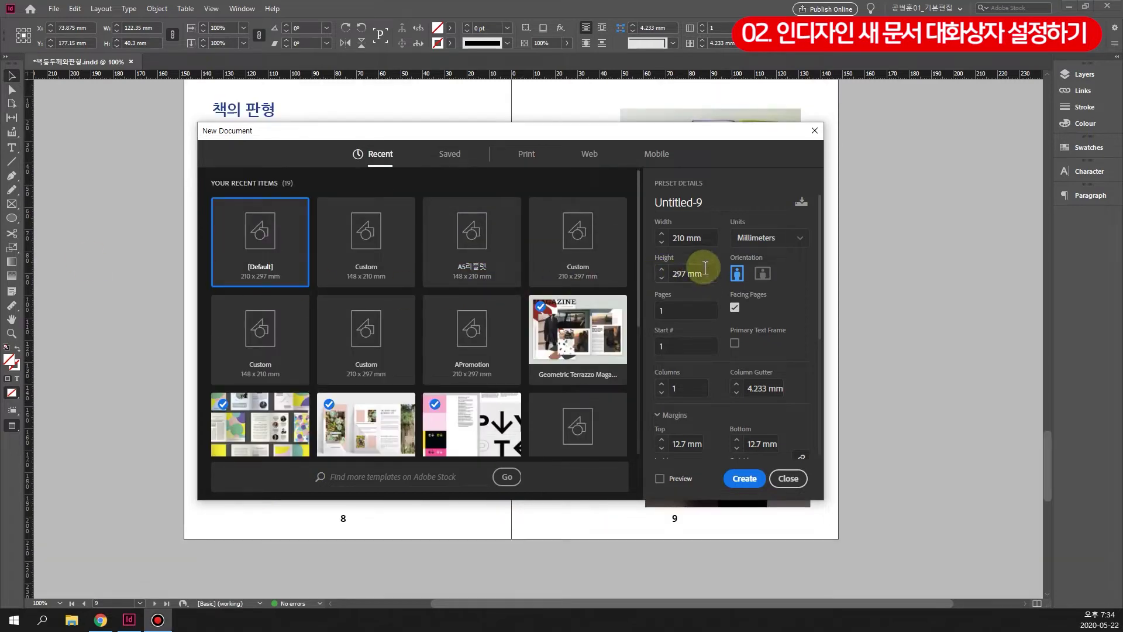
- Set the new document's page size to 152 mm wide and 225 mm high
double_click(684, 238)
type("15")
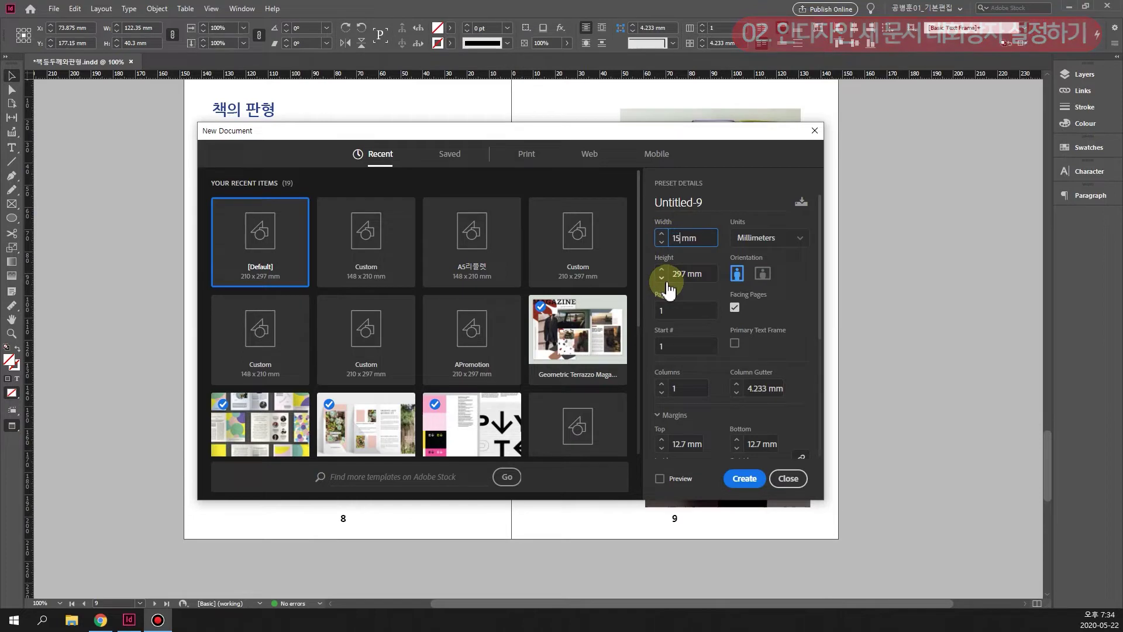
type("2")
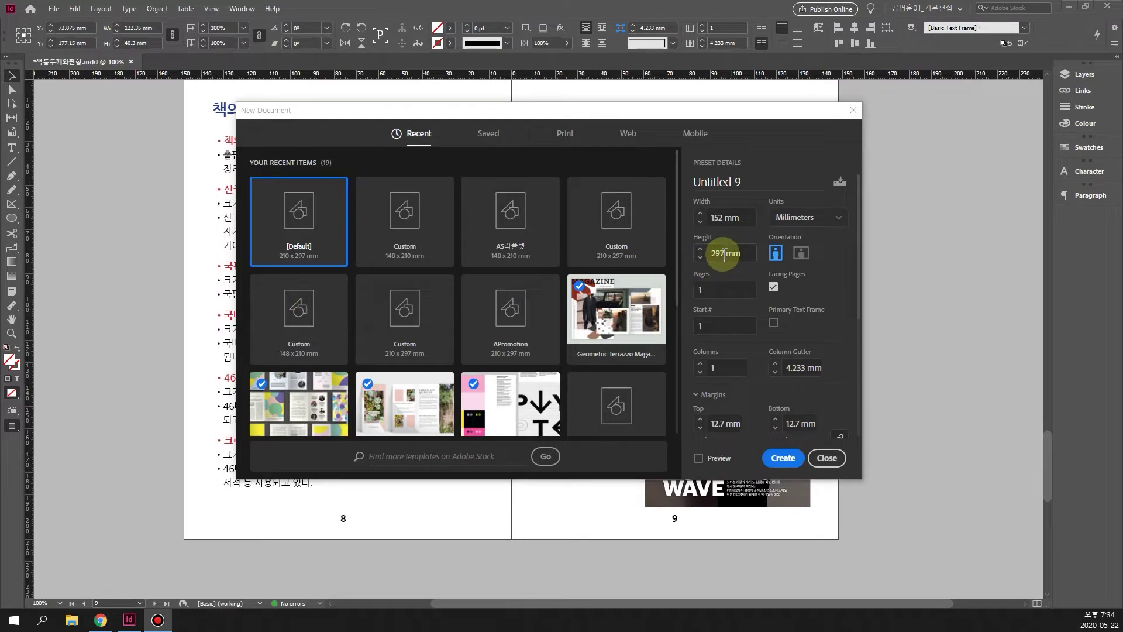
left_click_drag(725, 261, 699, 261)
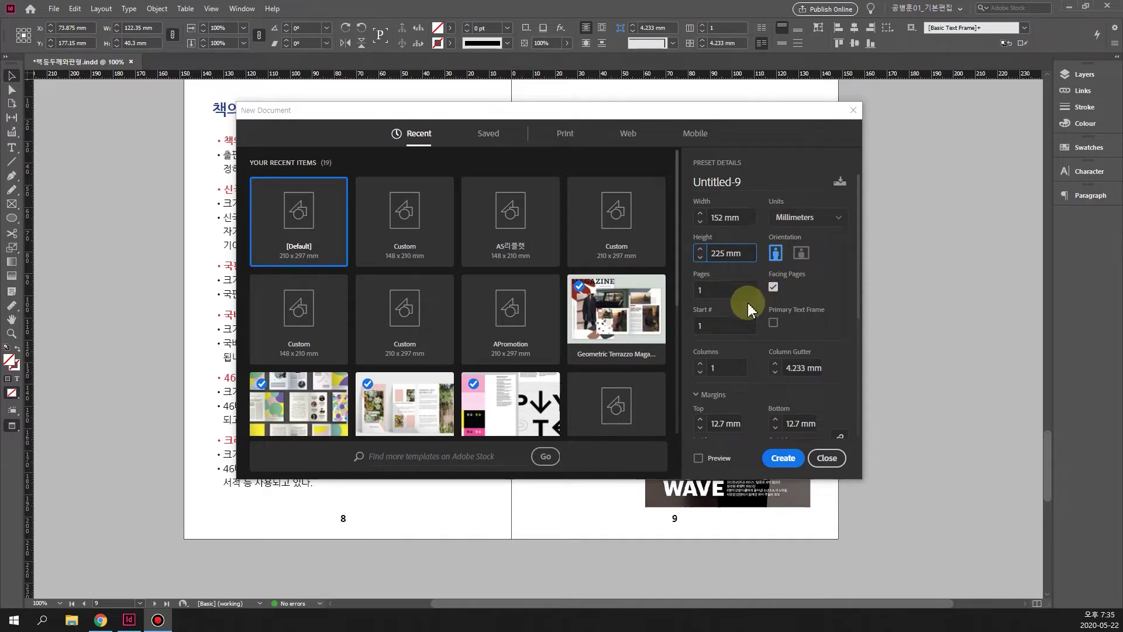
- Name the new document 신국판
left_click_drag(582, 111, 550, 110)
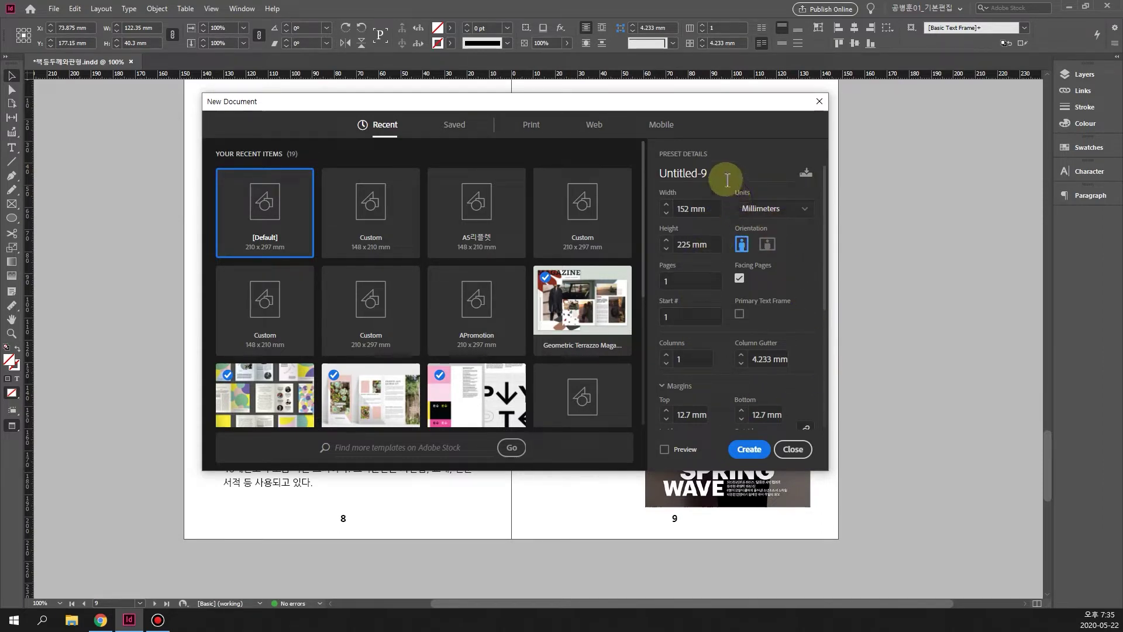
left_click(679, 174)
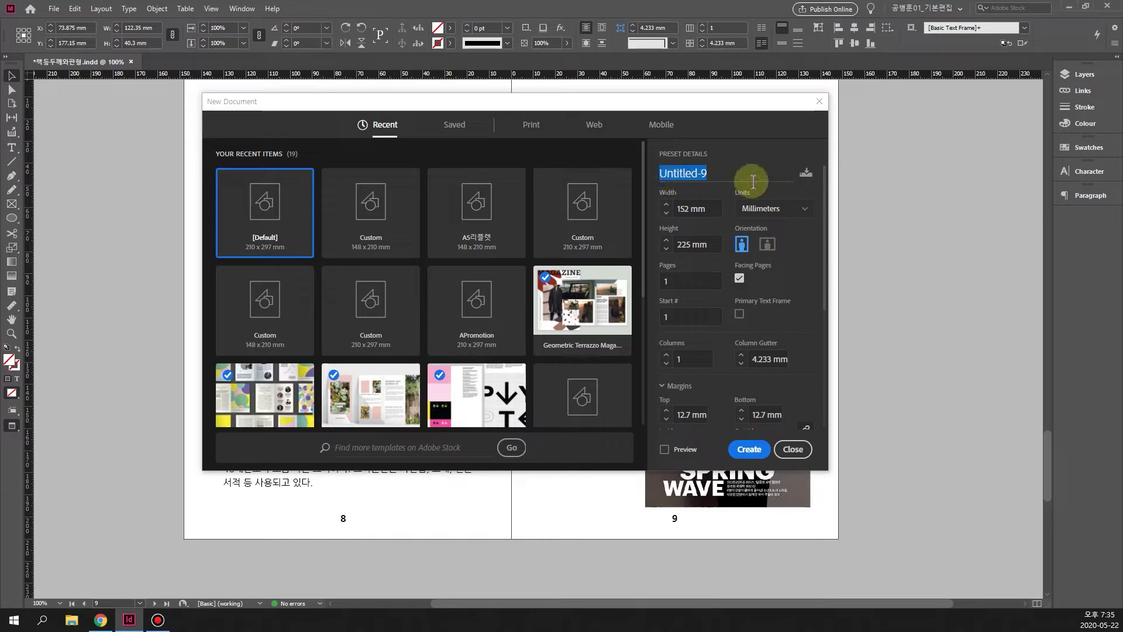
type("시")
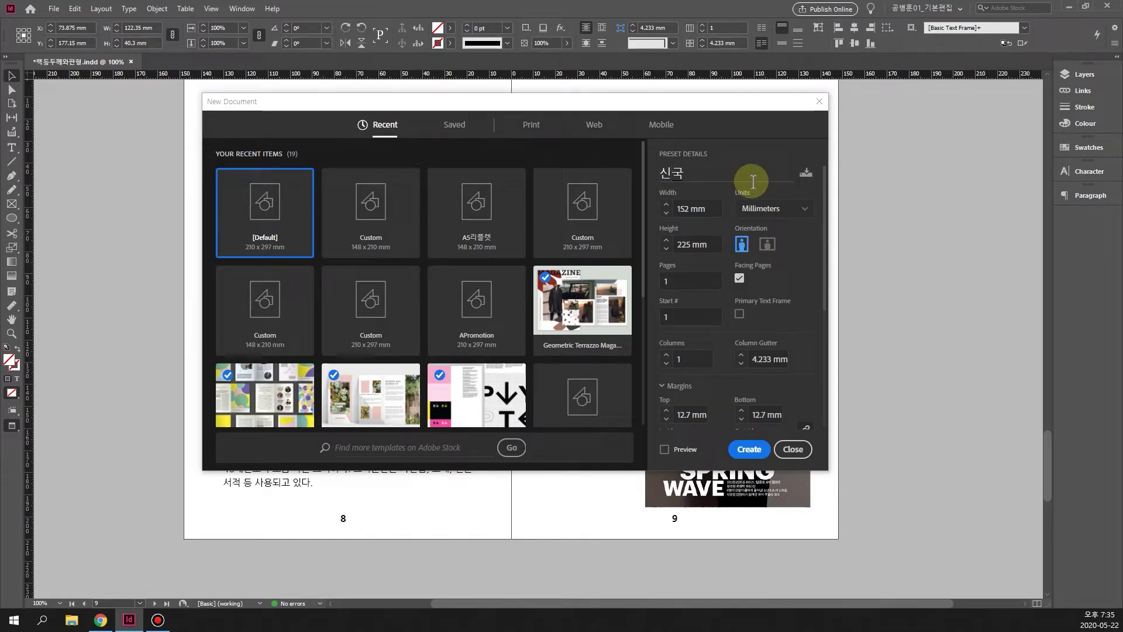
type("국판")
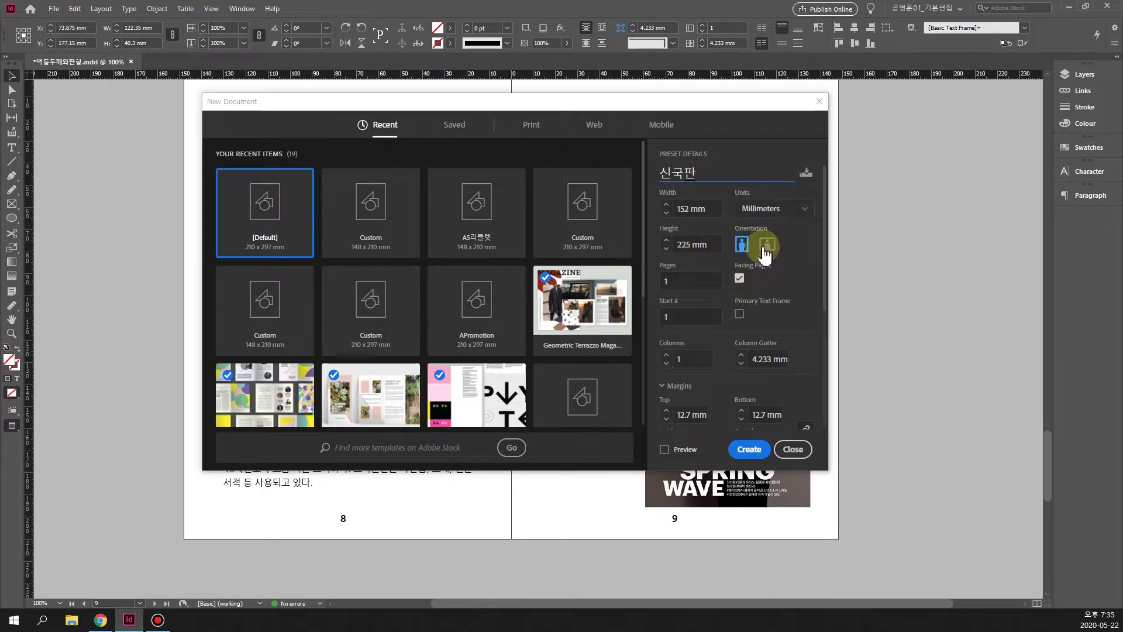
- Set the new document's page count to 5 and select its start page number for editing
left_click(700, 285)
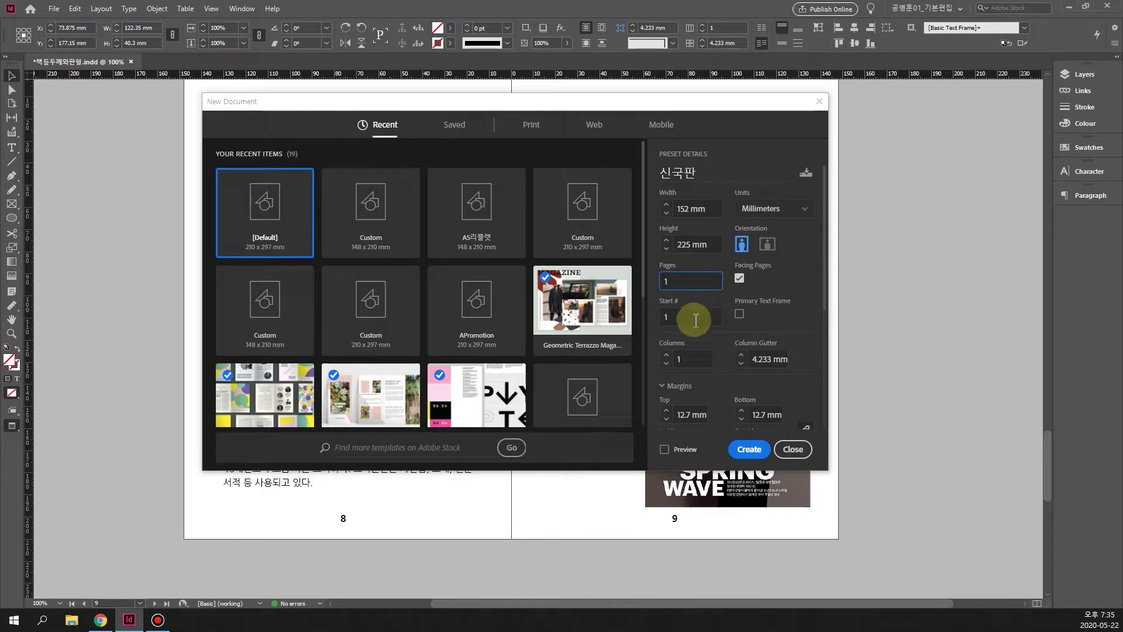
double_click(661, 282)
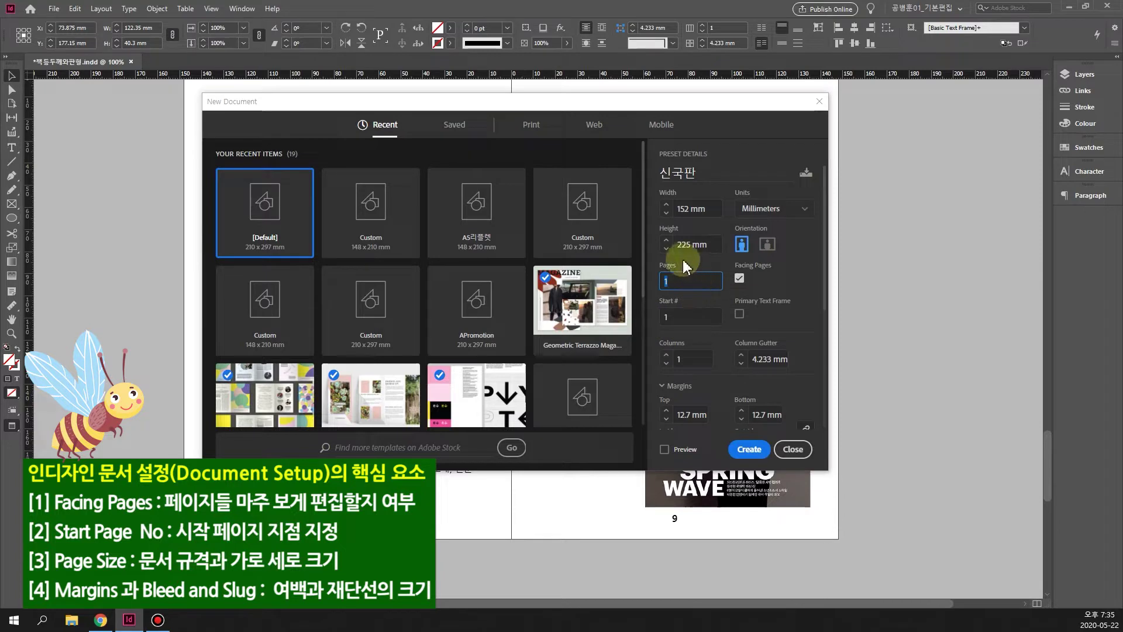
type("5")
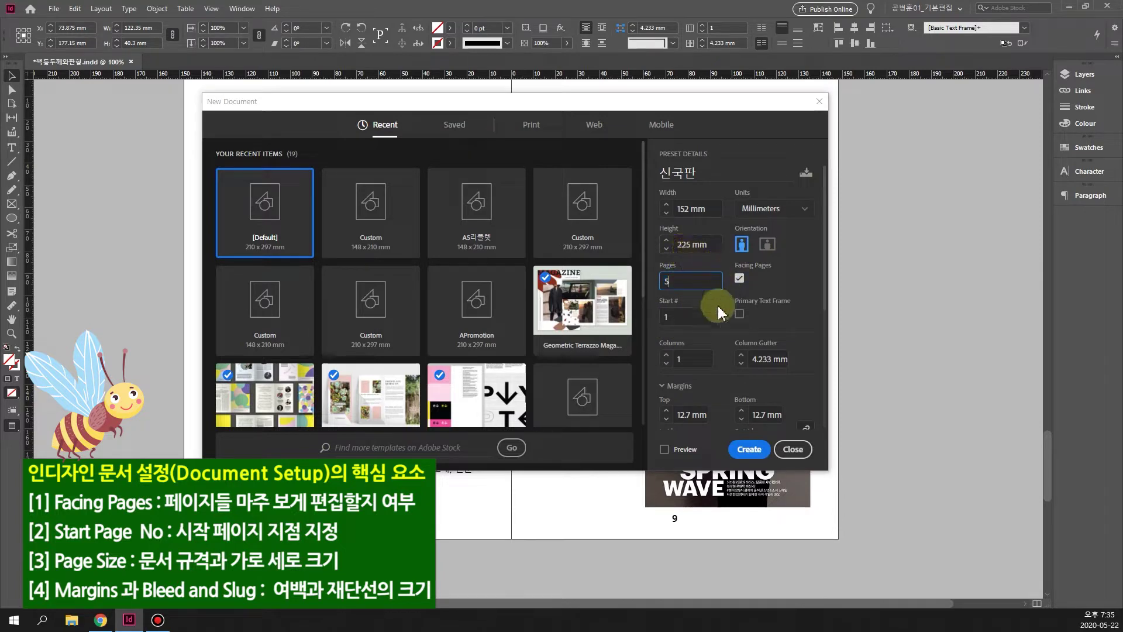
left_click(713, 322)
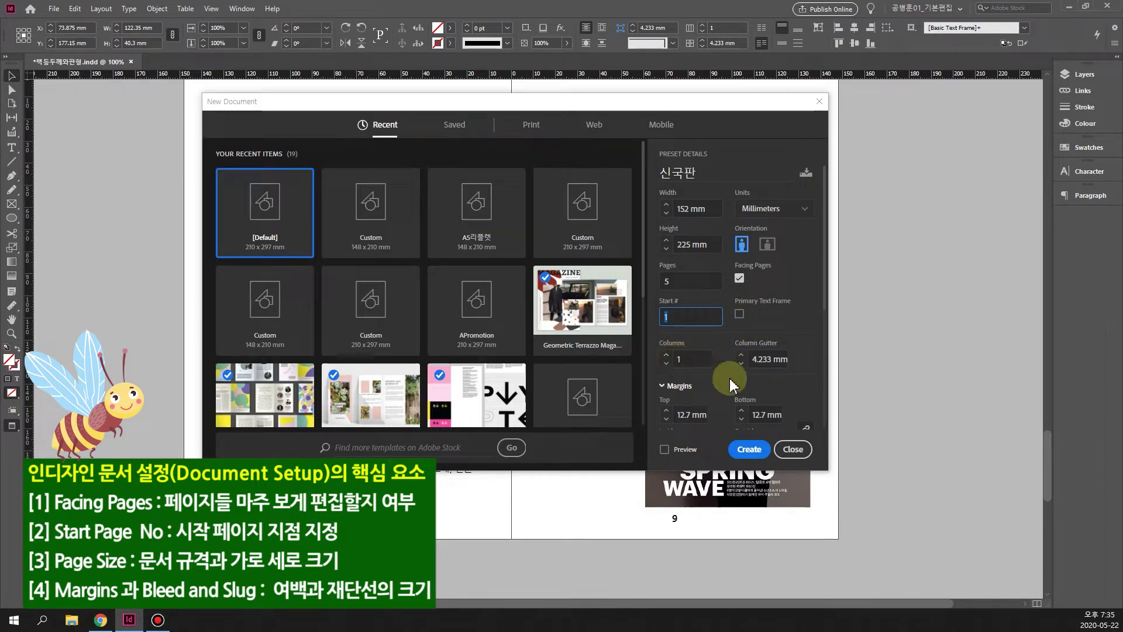
- Set the bleed to 3 mm on all four sides and create the document
left_click_drag(826, 287, 821, 340)
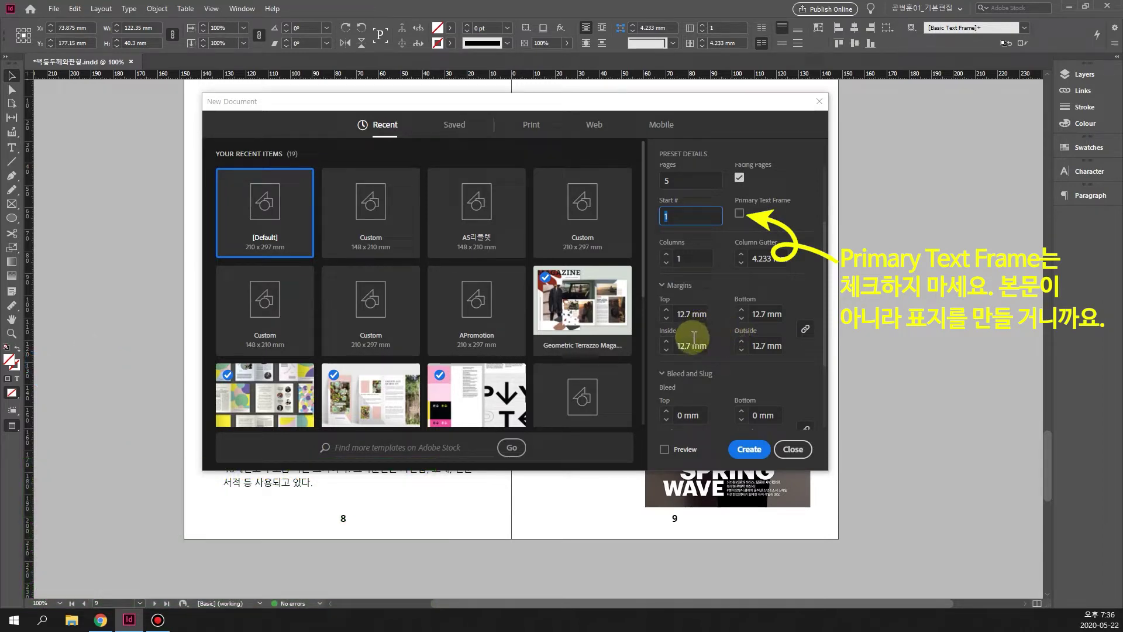
scroll(819, 327, "down", 4)
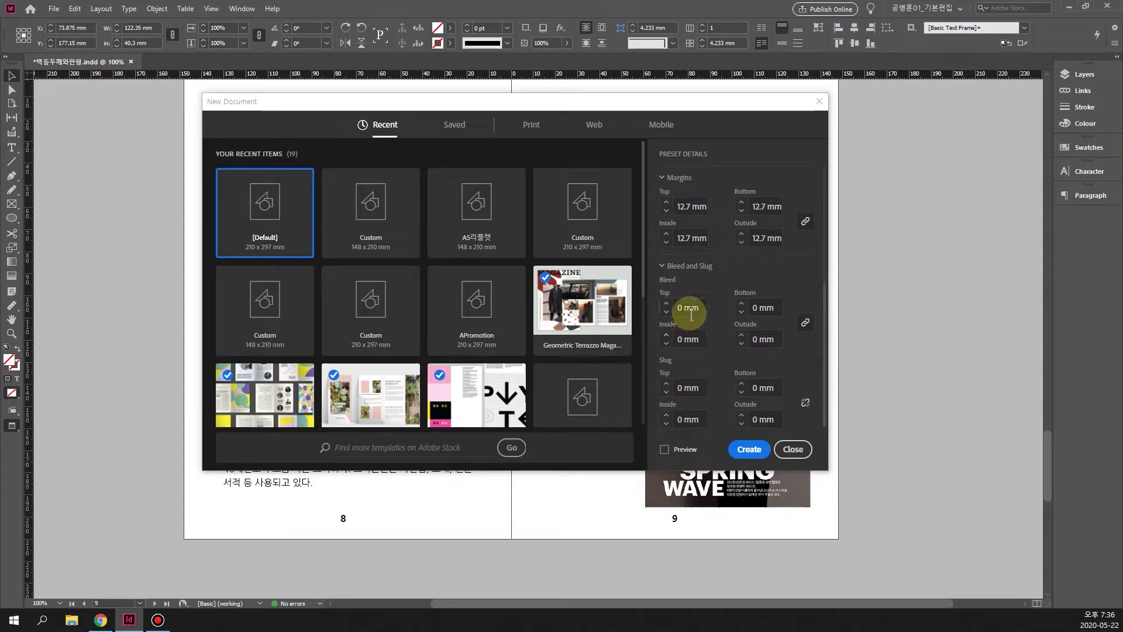
left_click(681, 308)
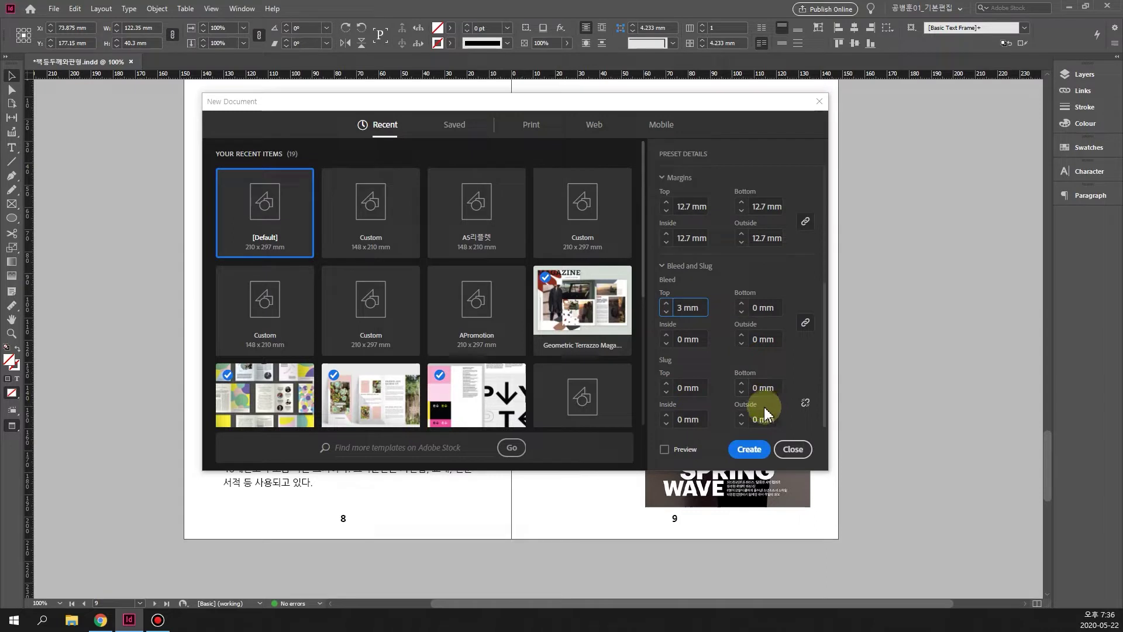
left_click(755, 310)
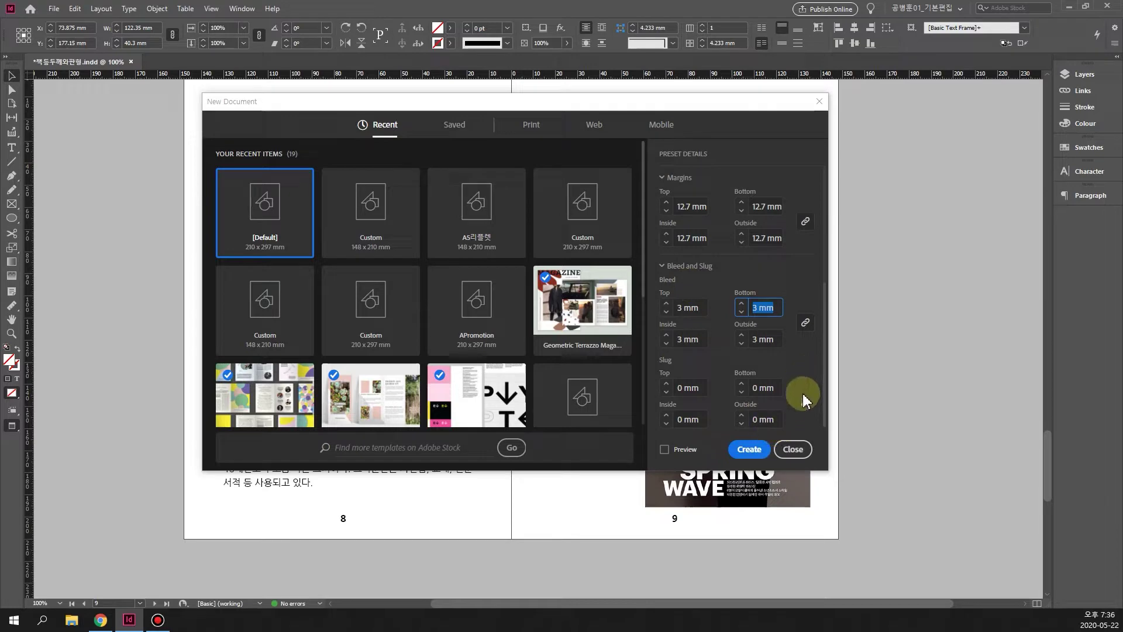
left_click(752, 449)
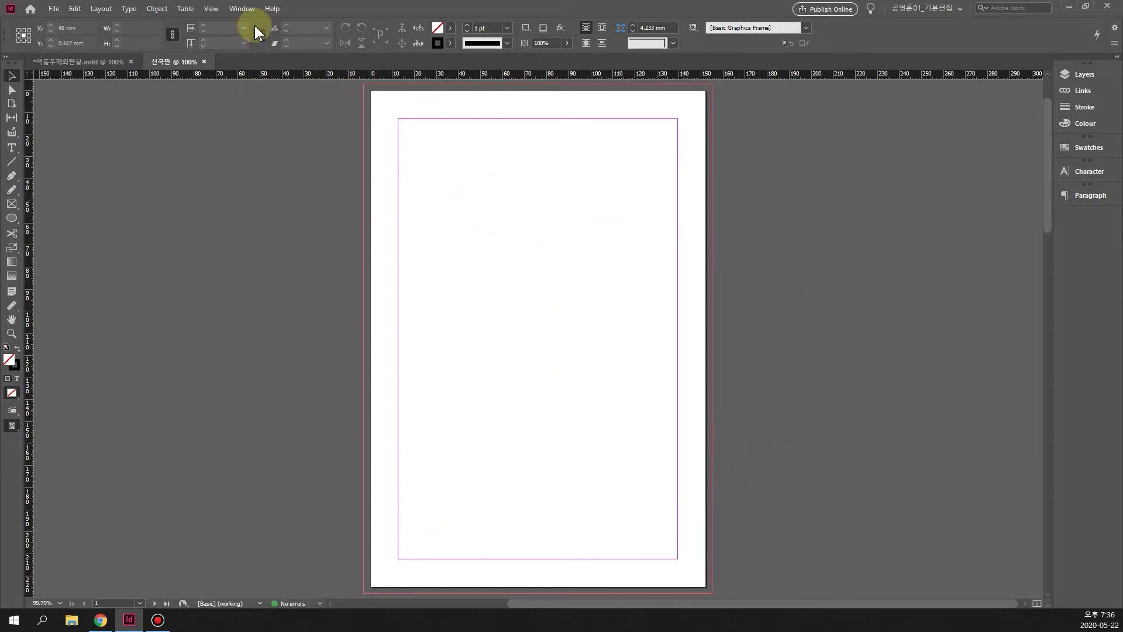
- Reset the current custom workspace and display the overview of the document's pages
left_click(240, 9)
mouse_move(275, 36)
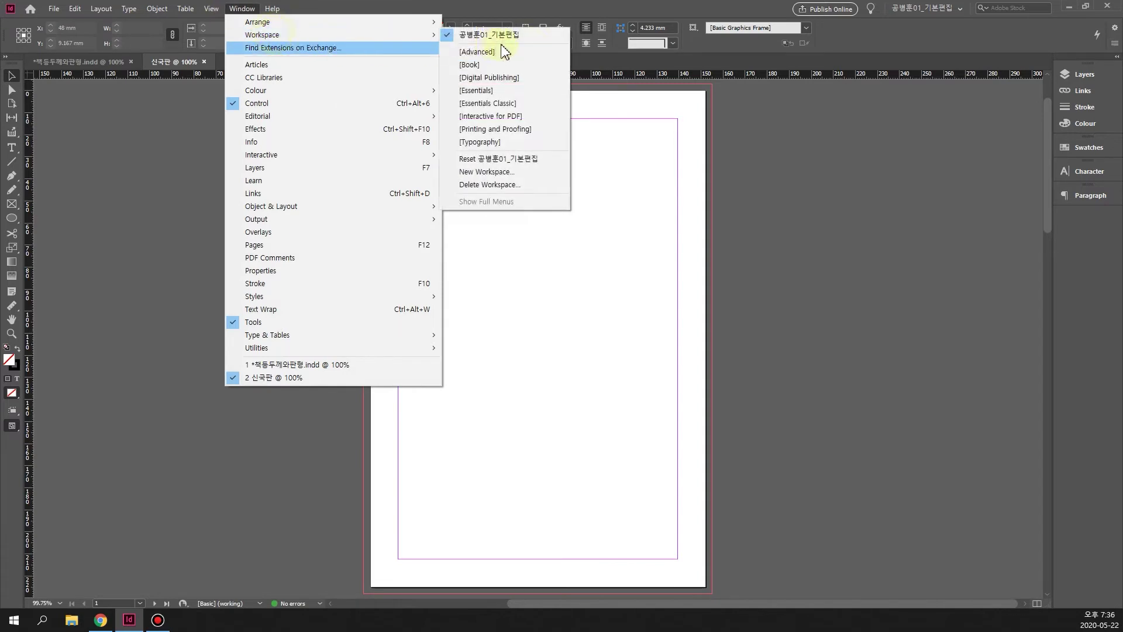
left_click(513, 158)
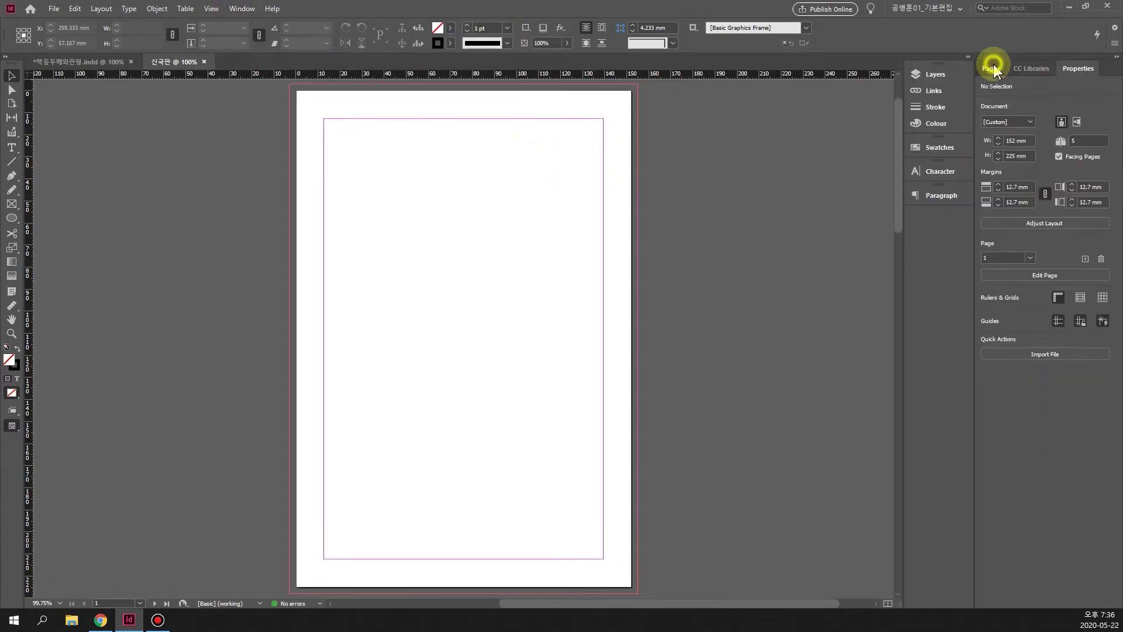
left_click(992, 68)
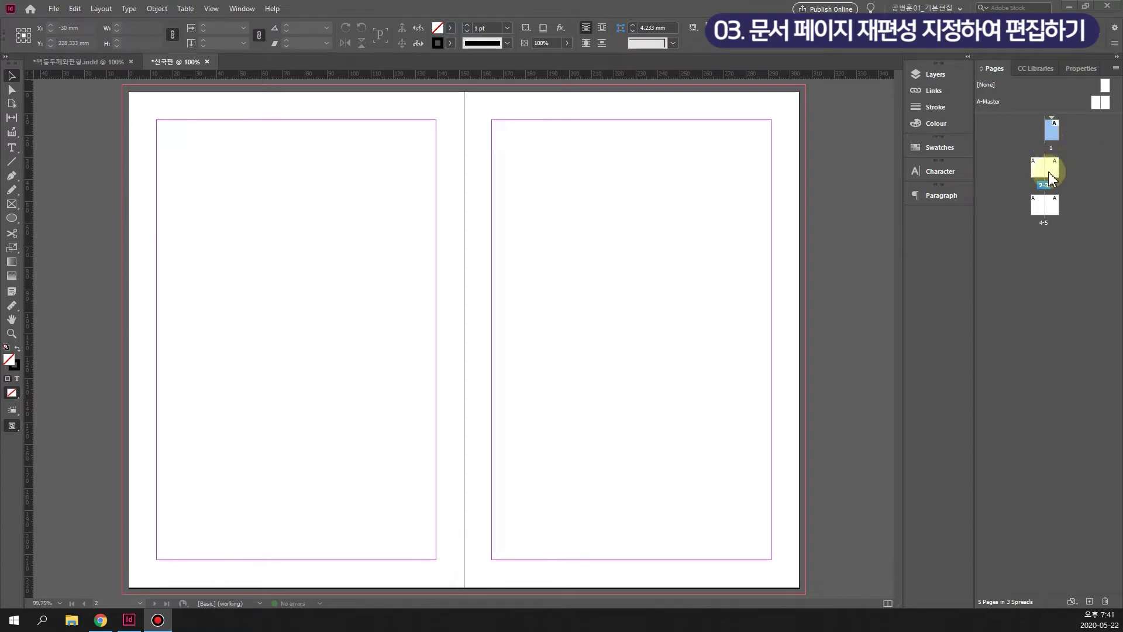
- Turn off Allow Document Pages to Shuffle so the document's pages can be regrouped into a wider spread
left_click_drag(1042, 177, 1051, 137)
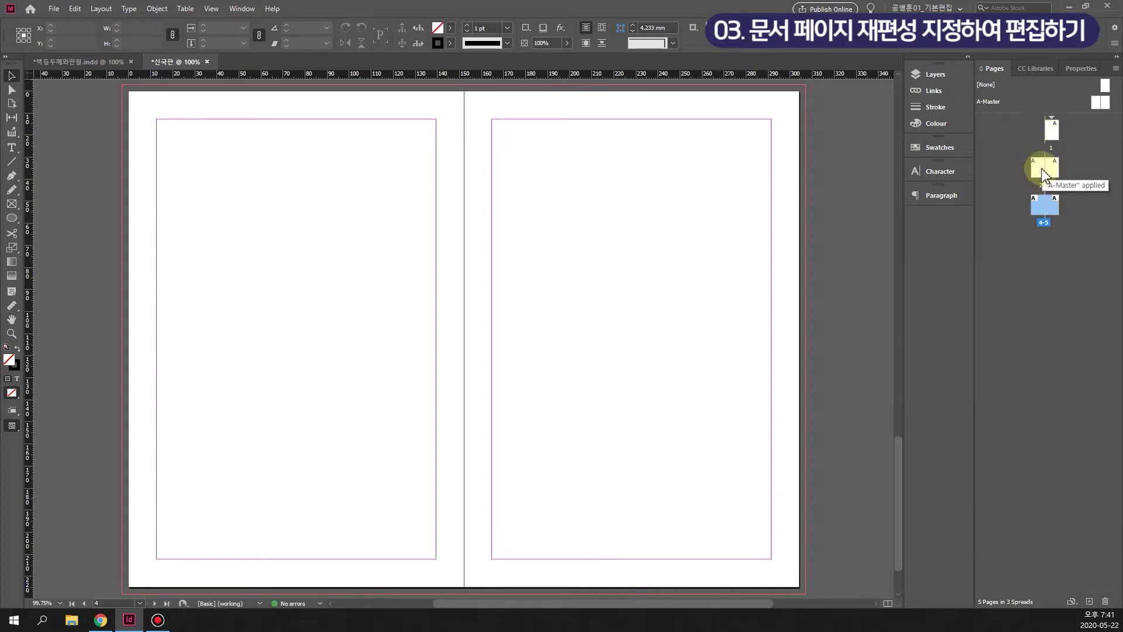
right_click(1057, 136)
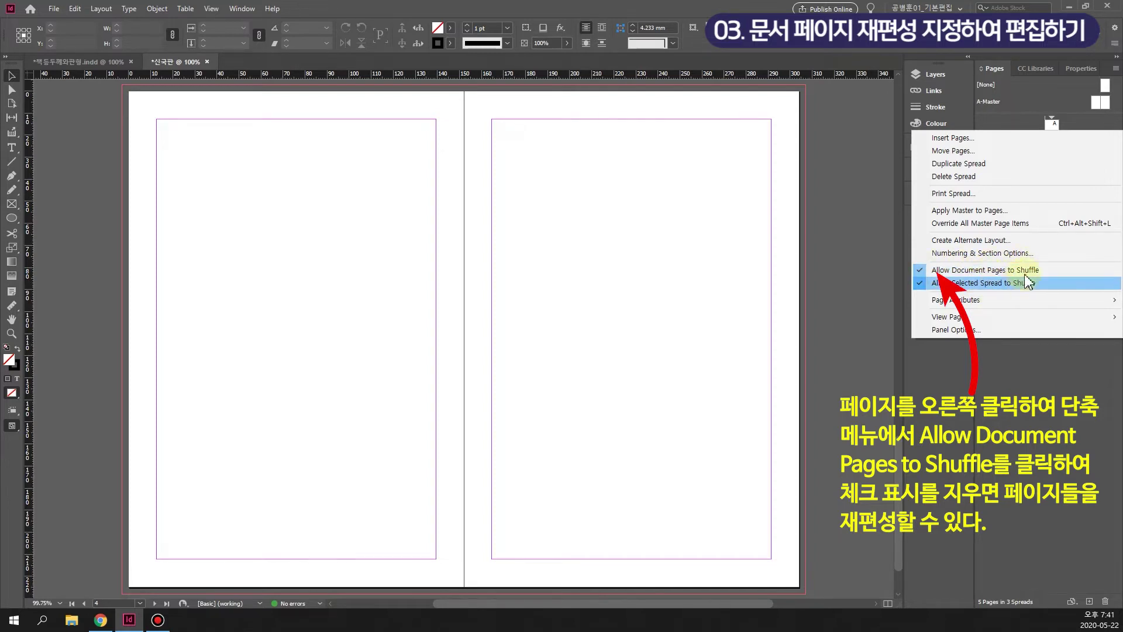
left_click(921, 275)
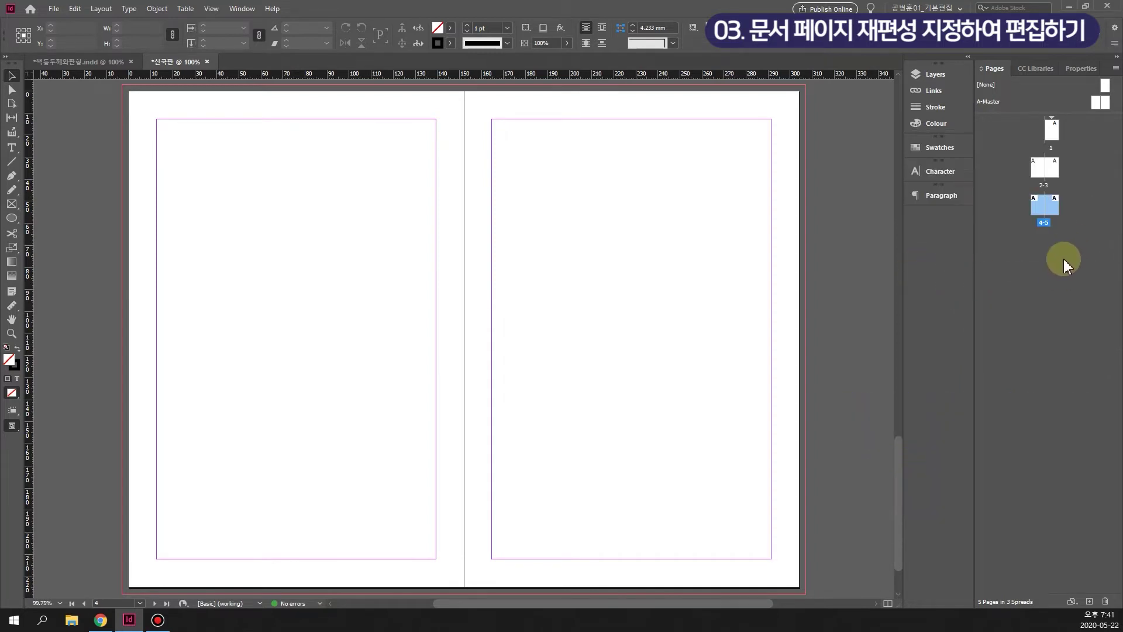
- Join pages 2, 3 and 4 to page 1 as one four-page spread, with two pages on each side of the spine
left_click_drag(1036, 167, 1051, 146)
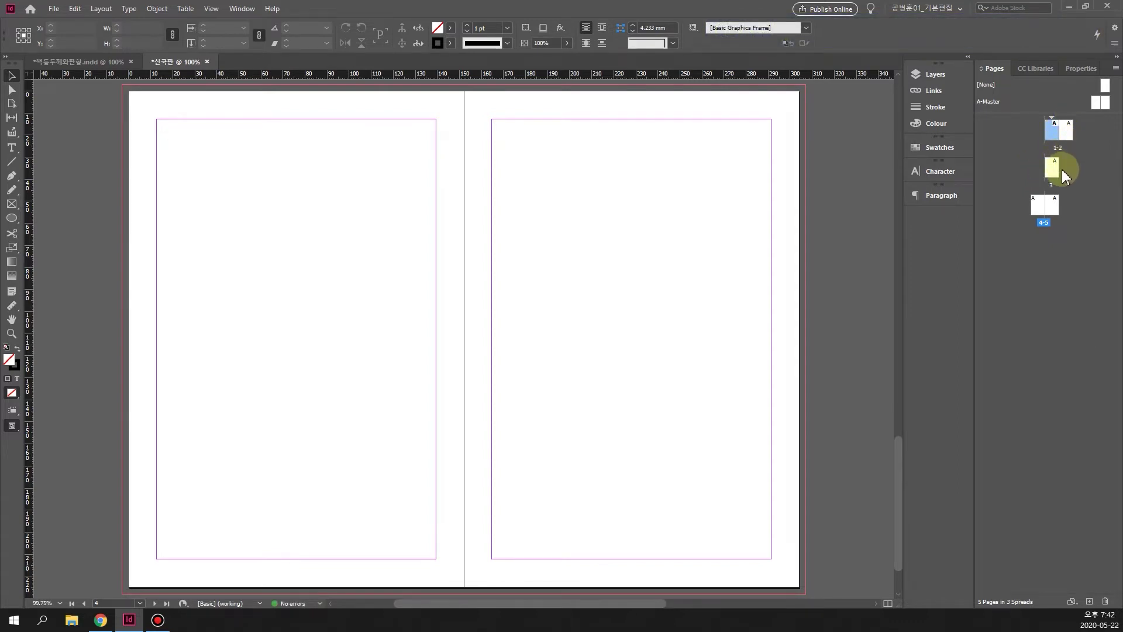
left_click_drag(1056, 170, 1053, 143)
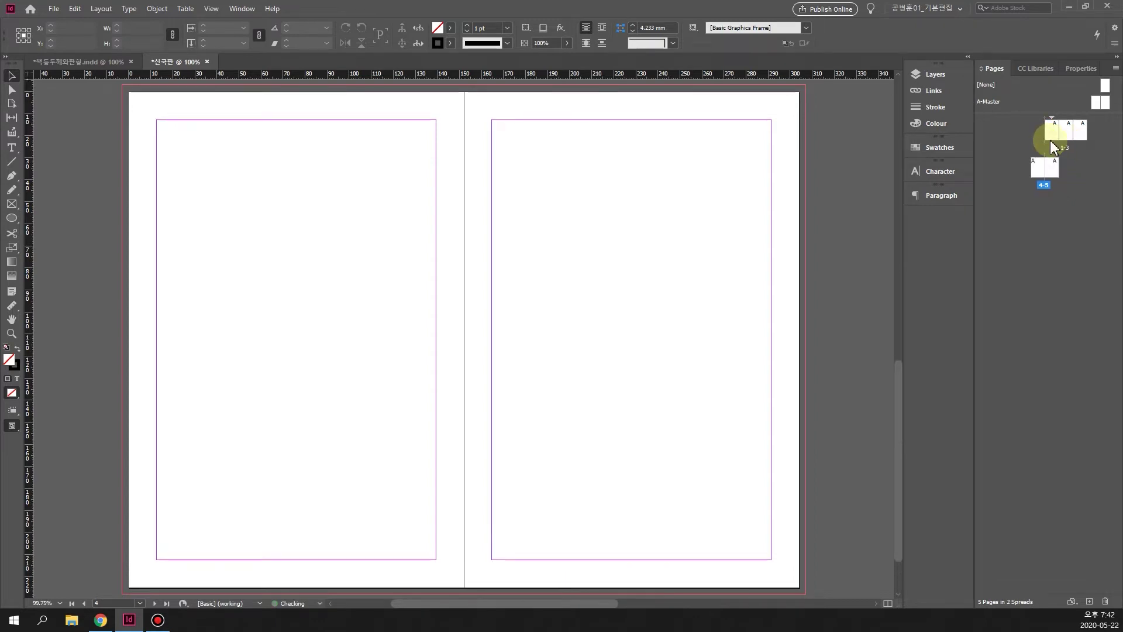
left_click_drag(1037, 170, 1051, 148)
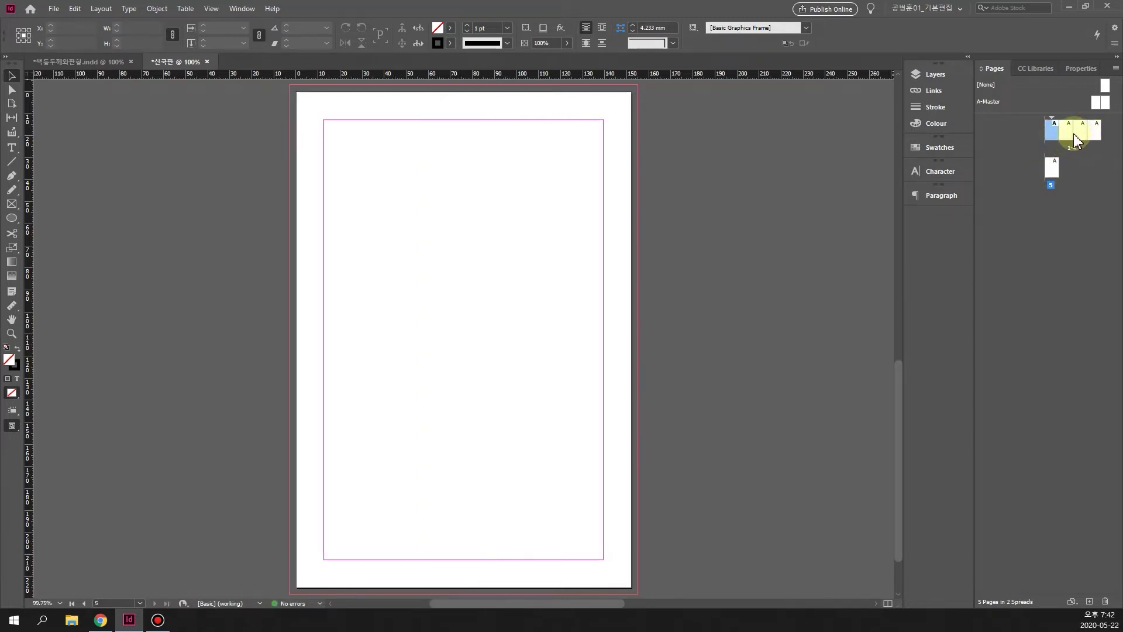
left_click_drag(1074, 140, 1048, 125)
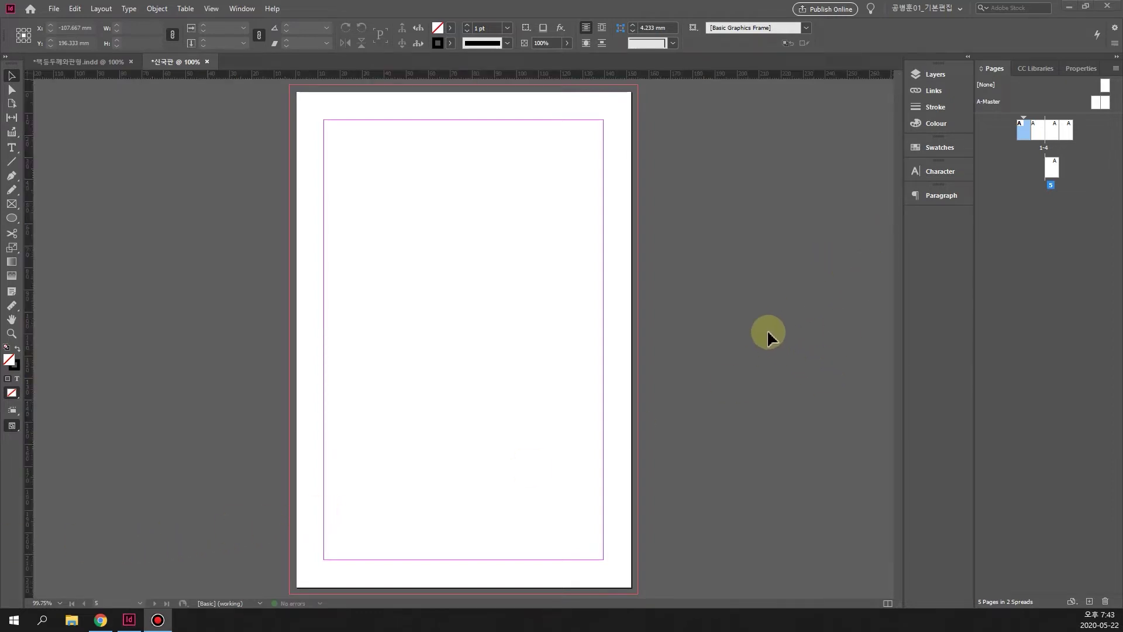
scroll(770, 285, "up", 8)
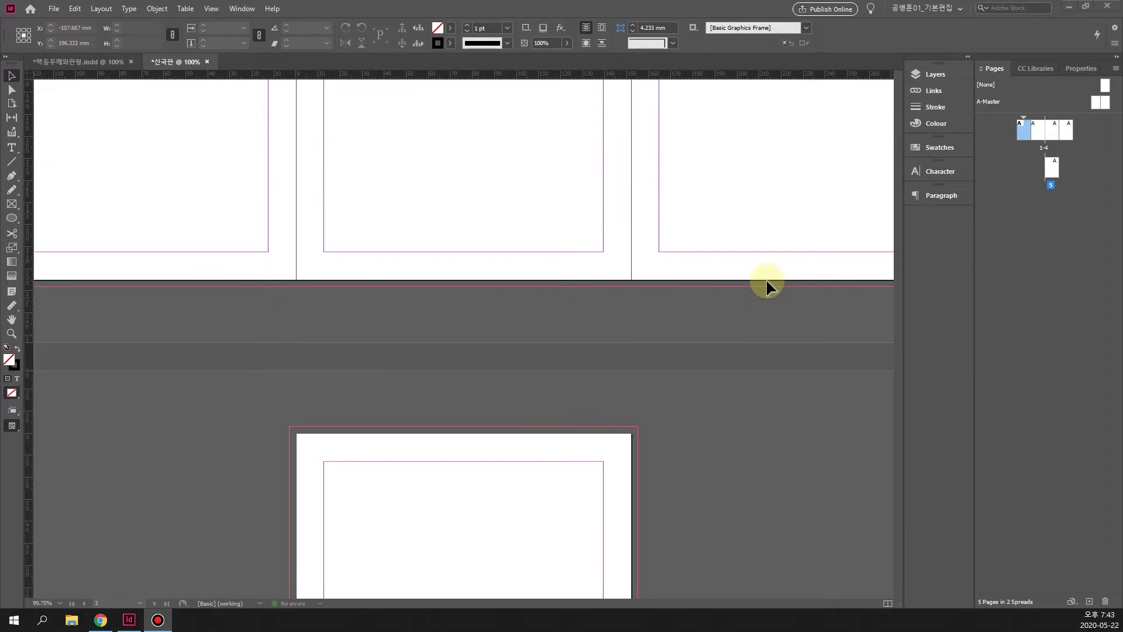
- Set the view magnification to 70% and then 60% to examine the full four-page spread
scroll(766, 281, "up", 1)
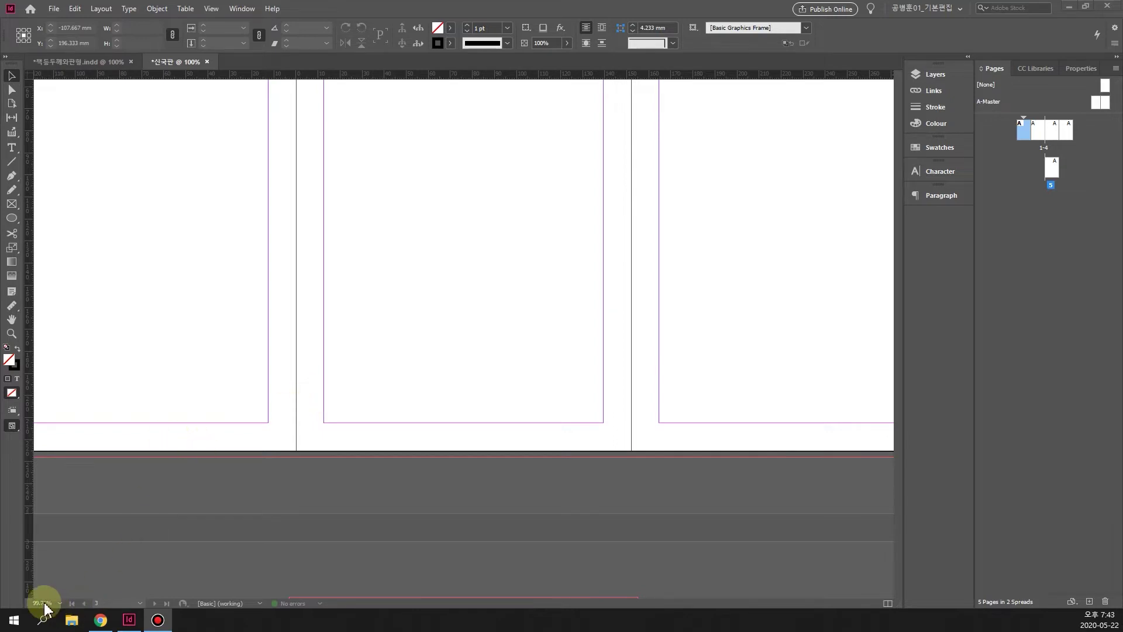
scroll(310, 424, "down", 3)
scroll(326, 408, "up", 5)
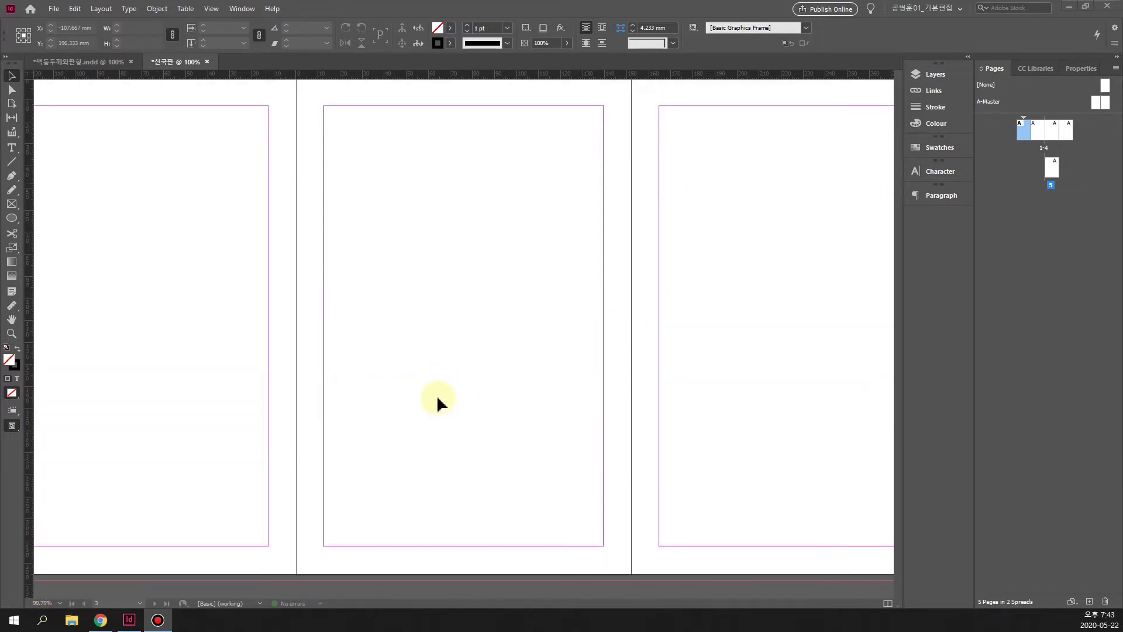
left_click(49, 602)
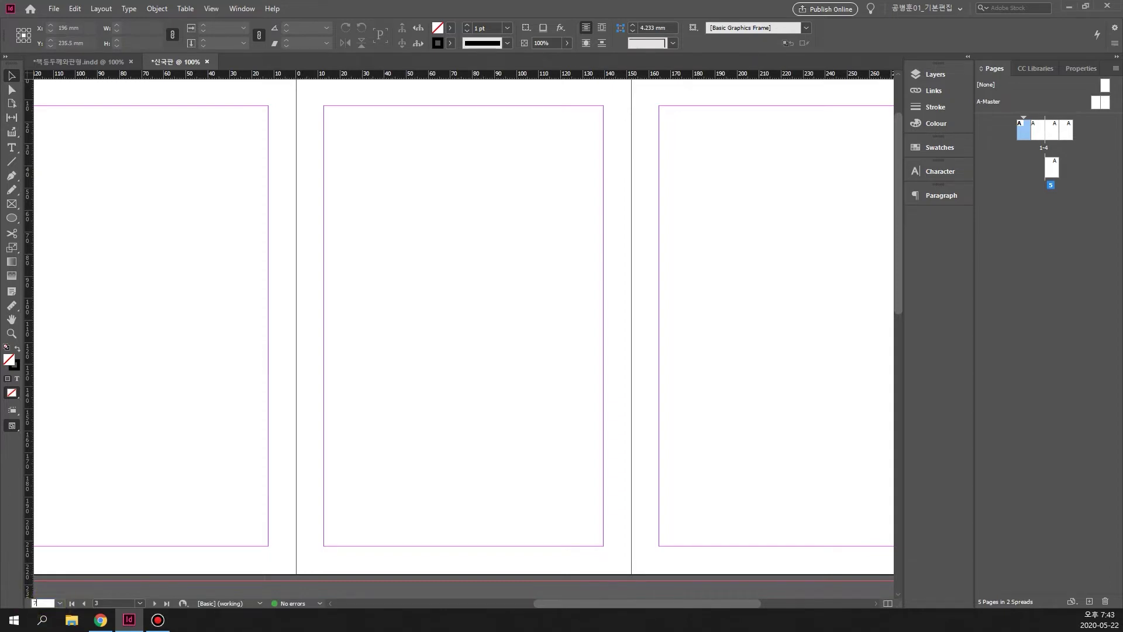
key("Return")
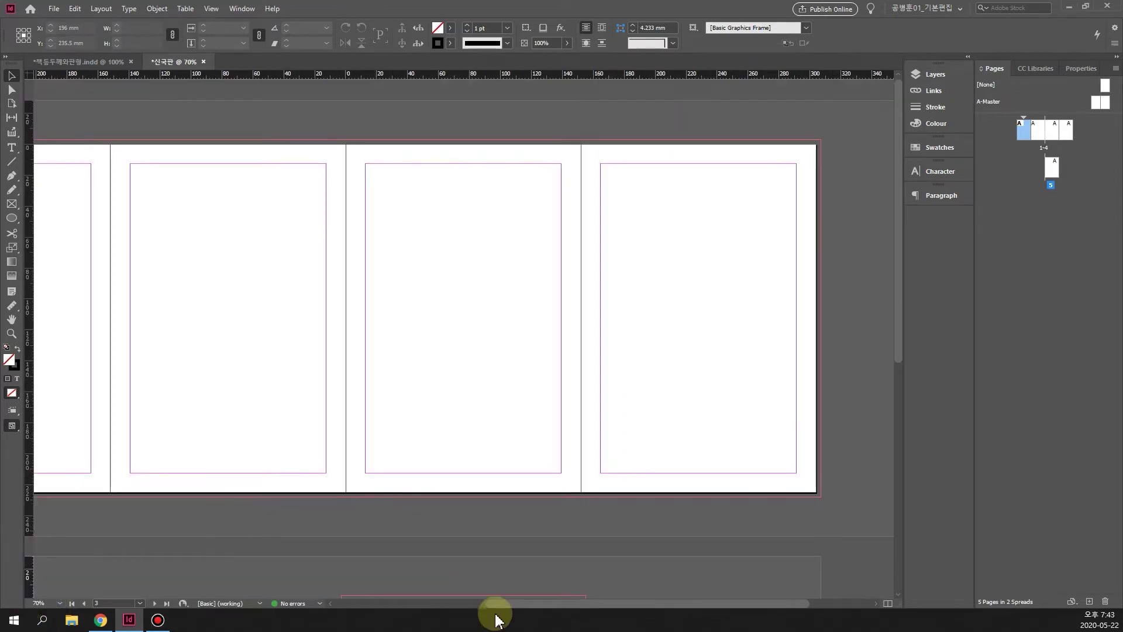
left_click_drag(581, 605, 560, 606)
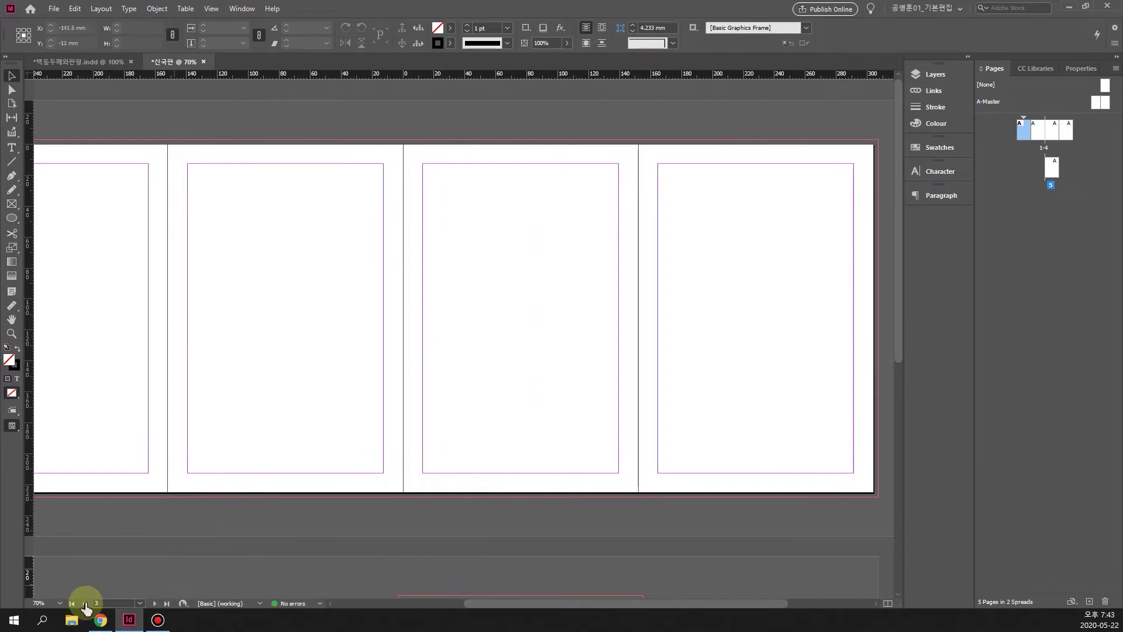
left_click(41, 604)
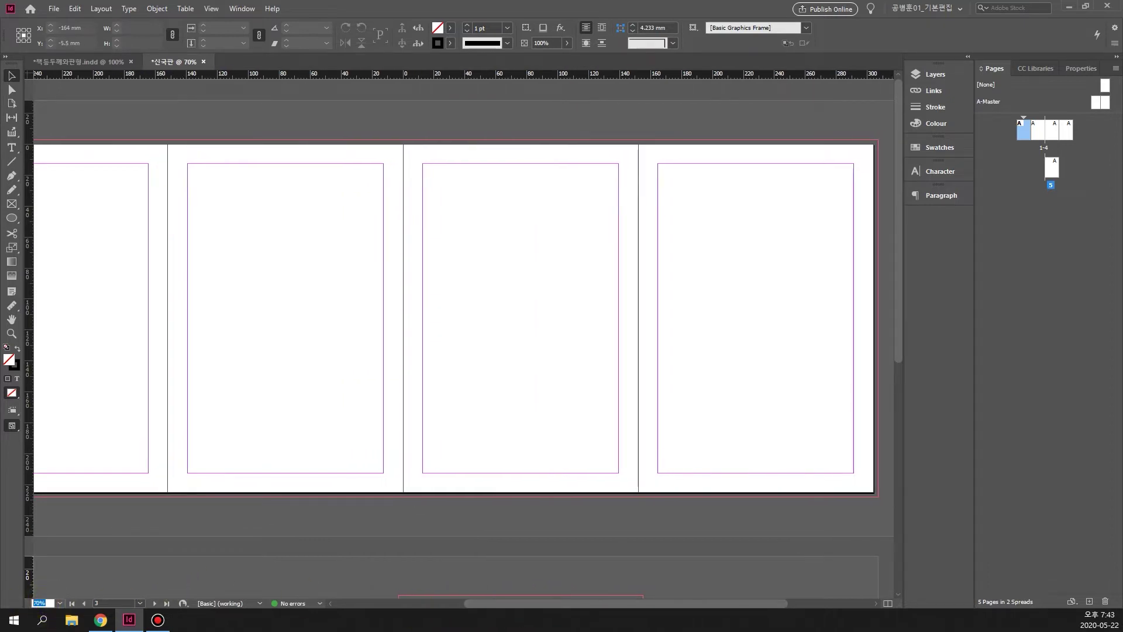
key("Return")
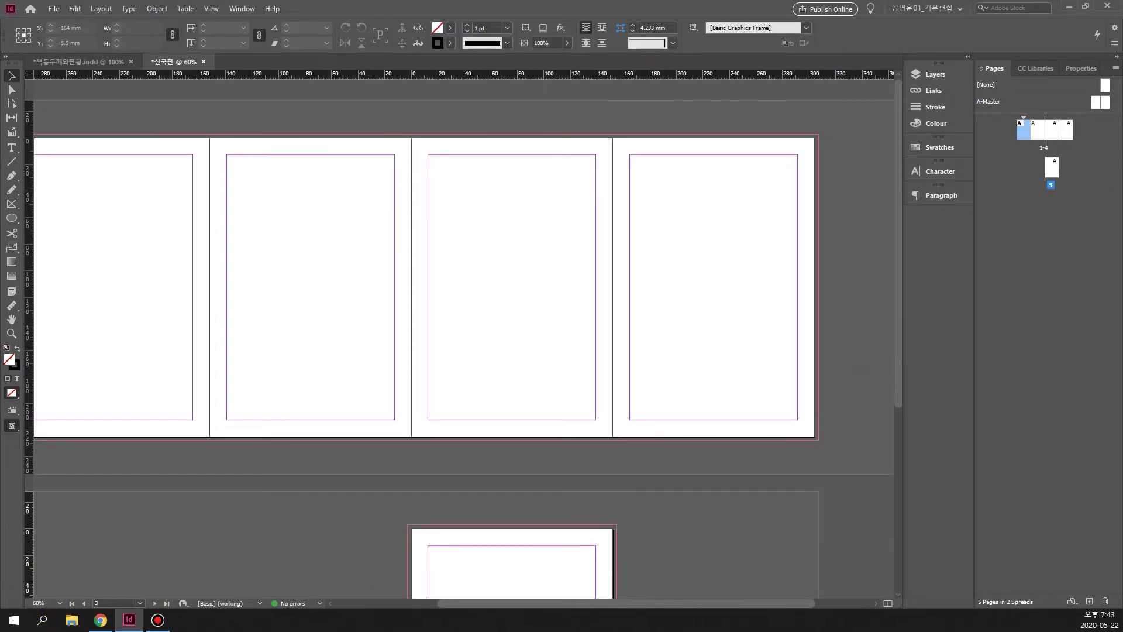
left_click_drag(528, 603, 505, 603)
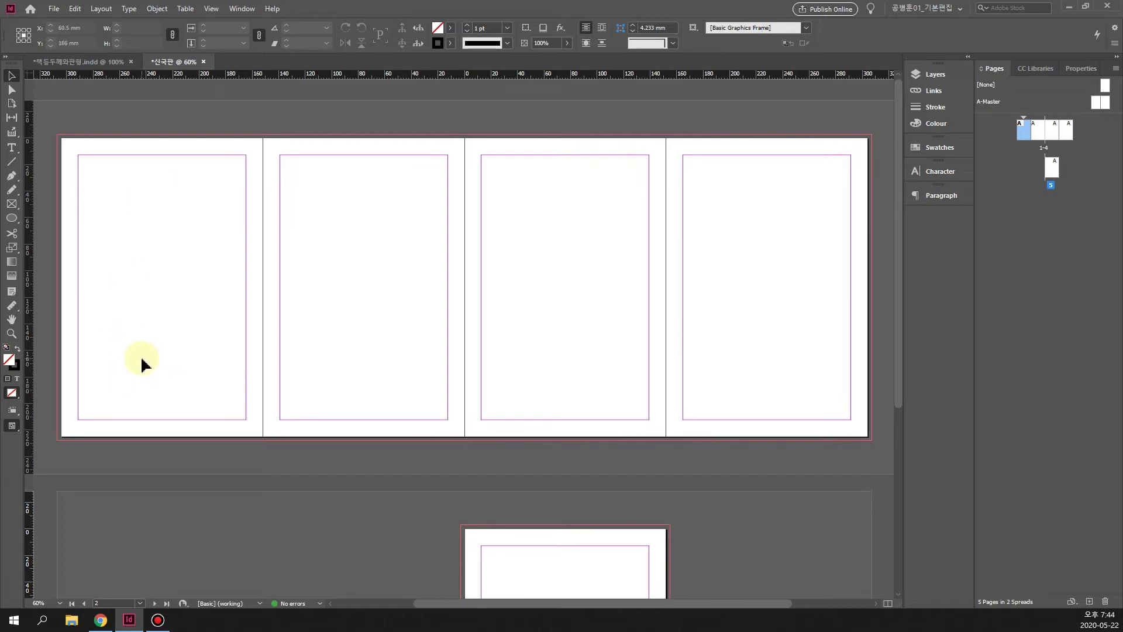
scroll(141, 364, "down", 2)
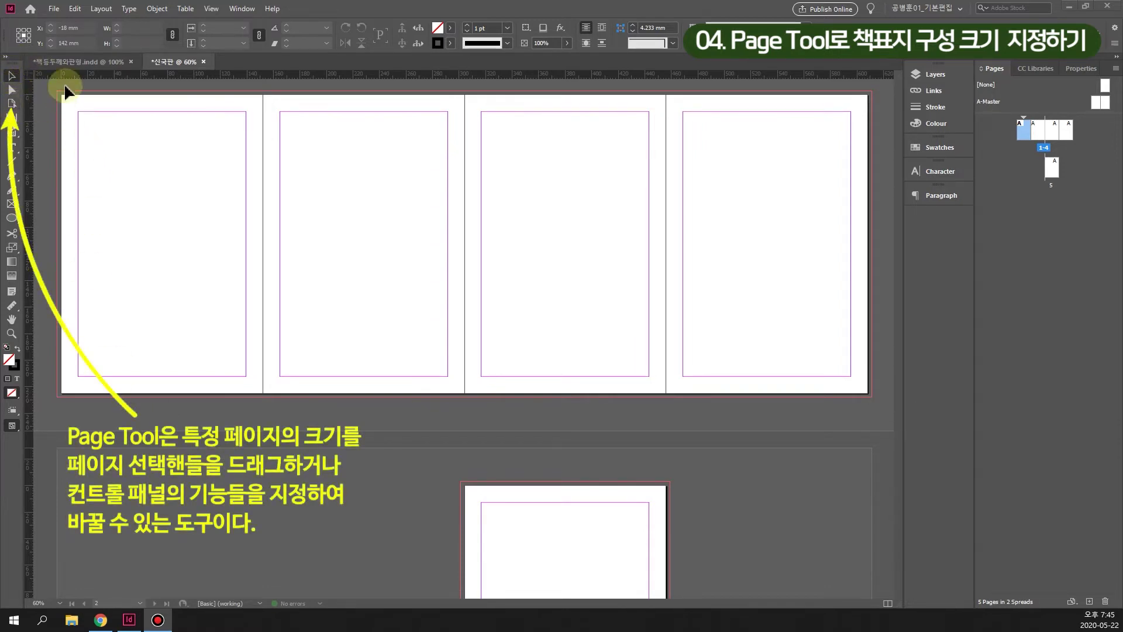
- Activate the Page tool and select individual pages of the four-page spread and page 5, finishing with page 1 selected
left_click(11, 105)
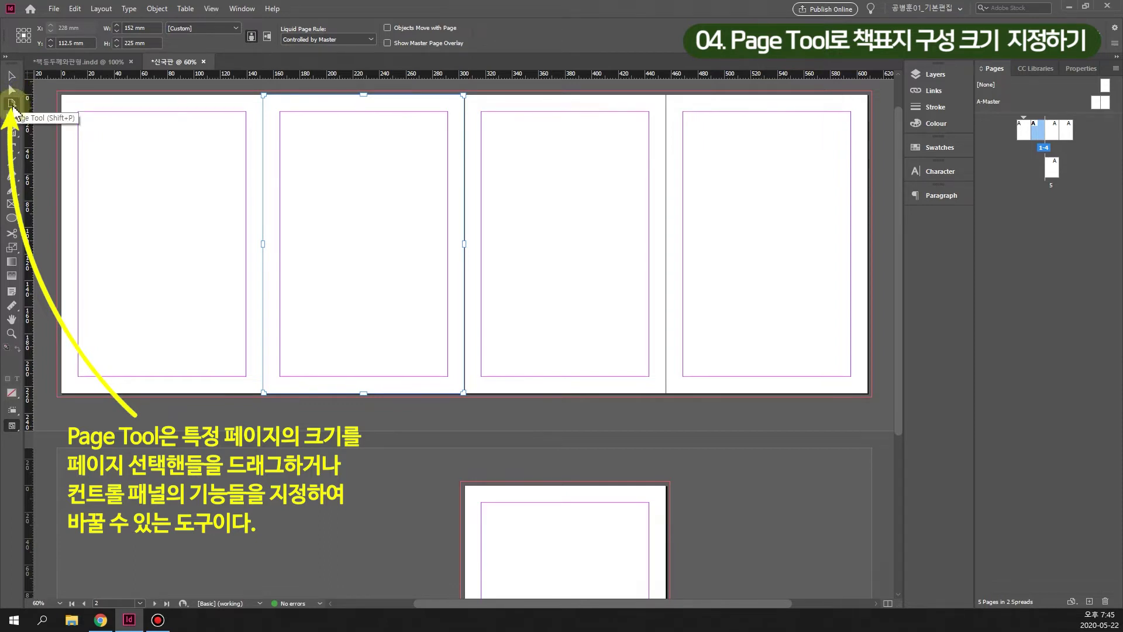
left_click(117, 113)
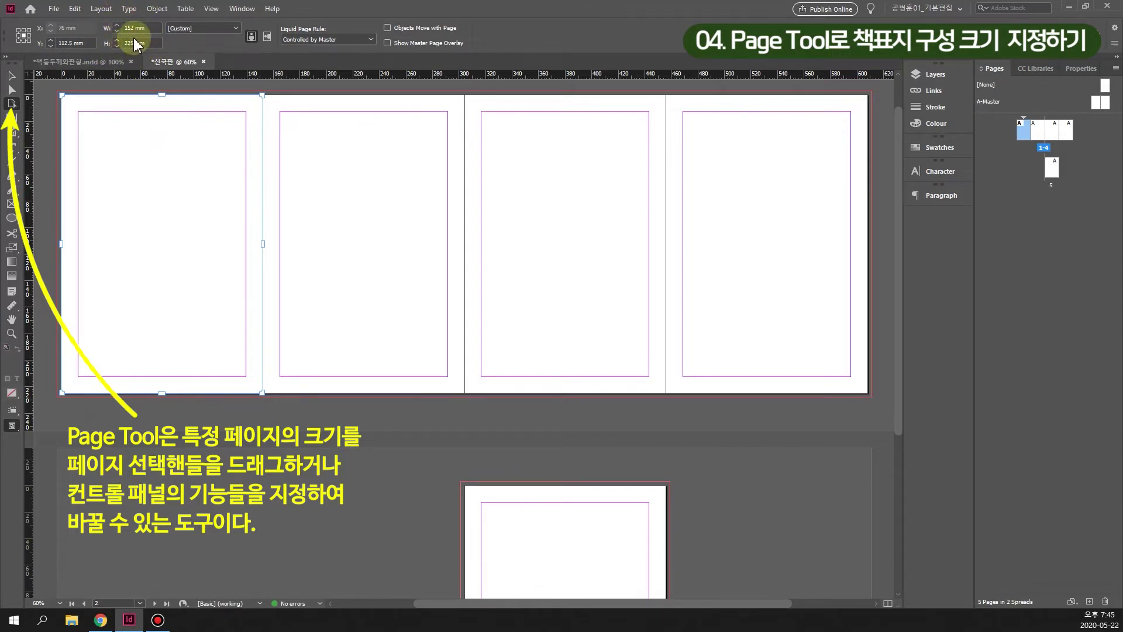
left_click(327, 106)
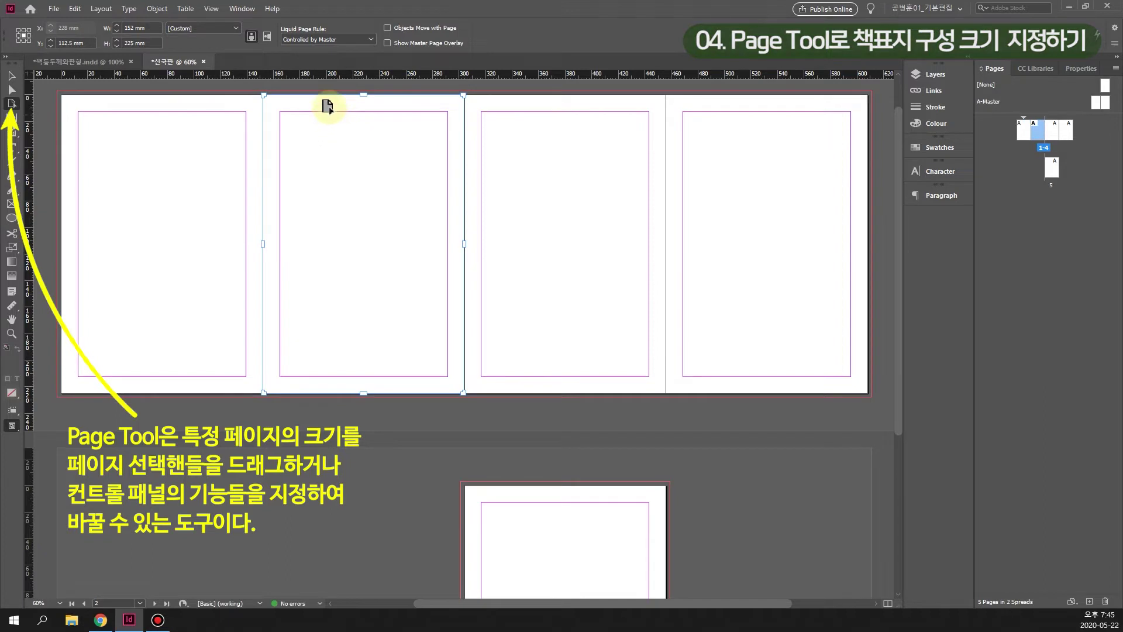
left_click(511, 124)
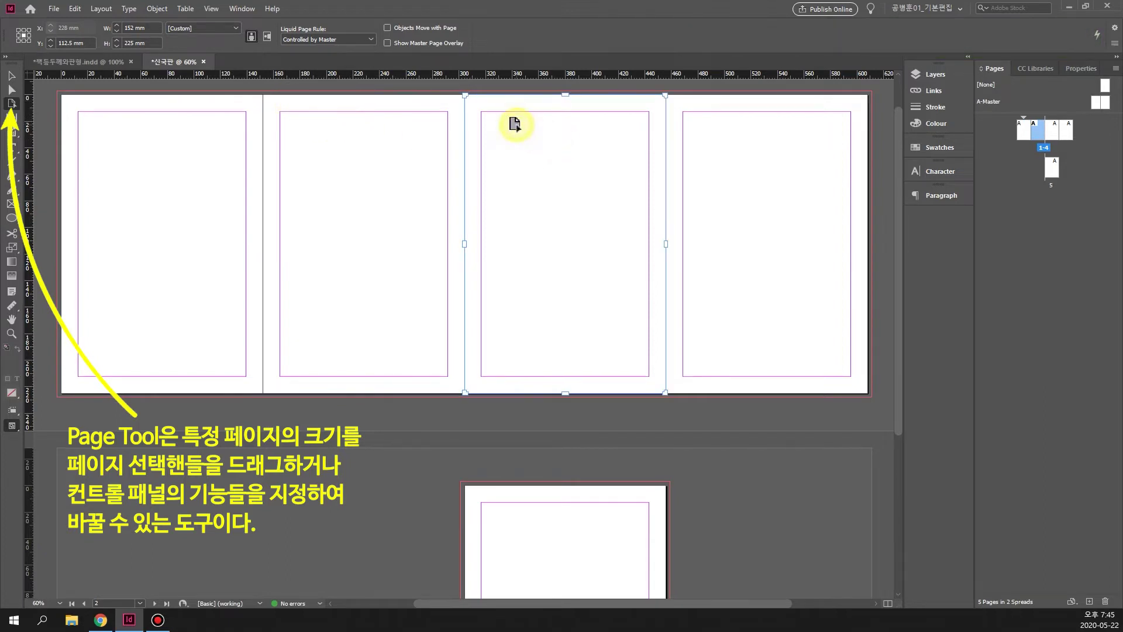
left_click(766, 149)
left_click(496, 181)
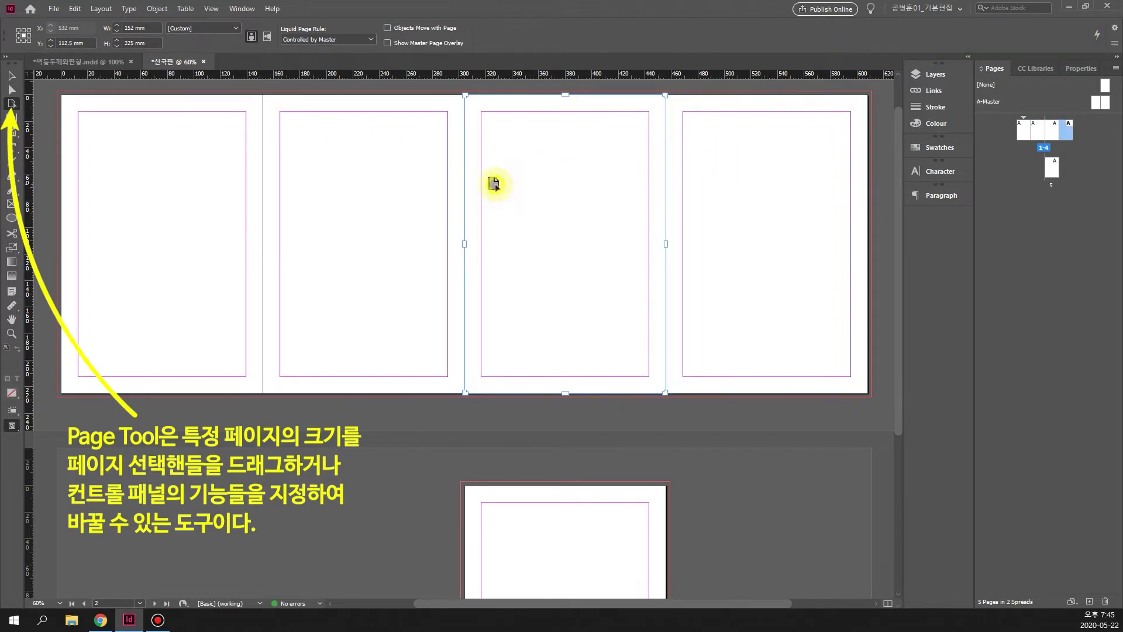
left_click(380, 196)
left_click(140, 188)
left_click(350, 196)
left_click(134, 181)
left_click(364, 181)
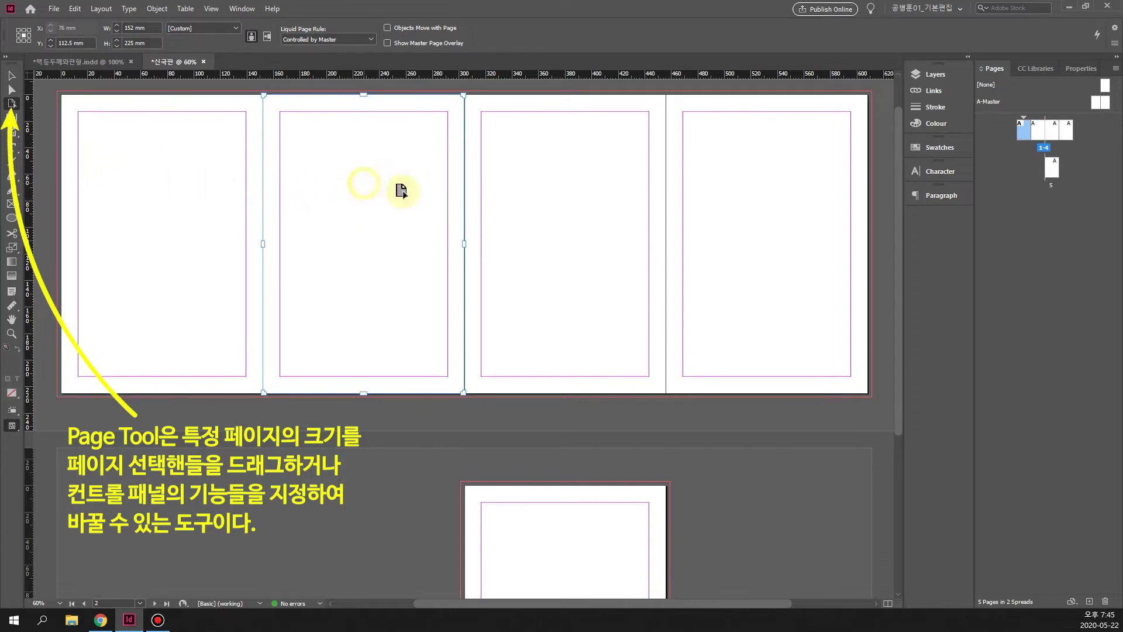
left_click(523, 214)
left_click(731, 204)
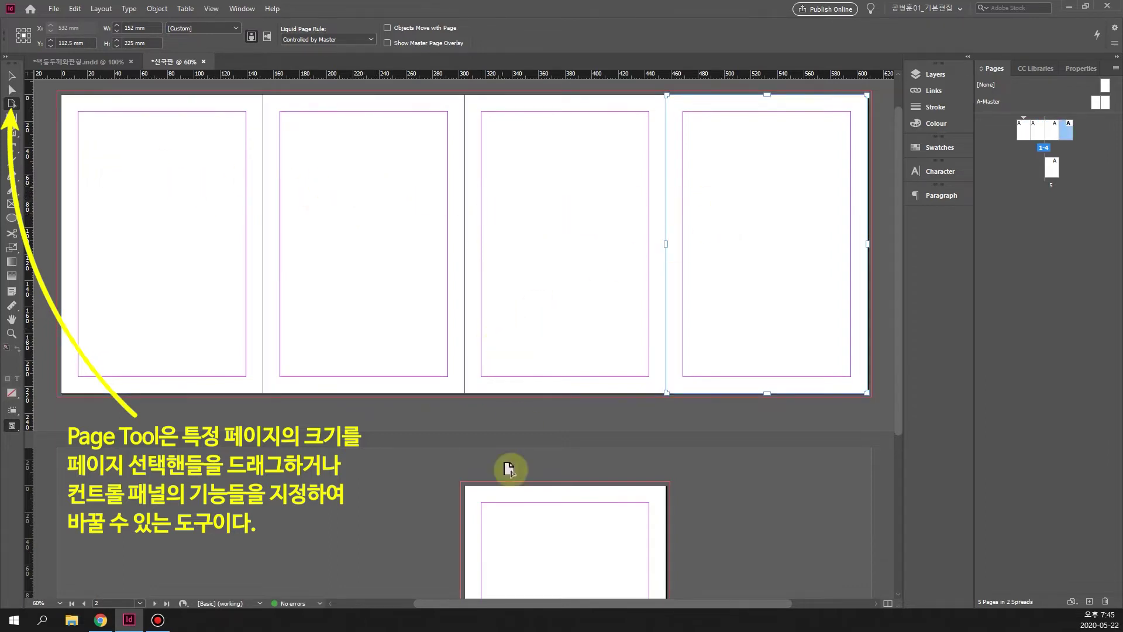
left_click(510, 529)
left_click(169, 250)
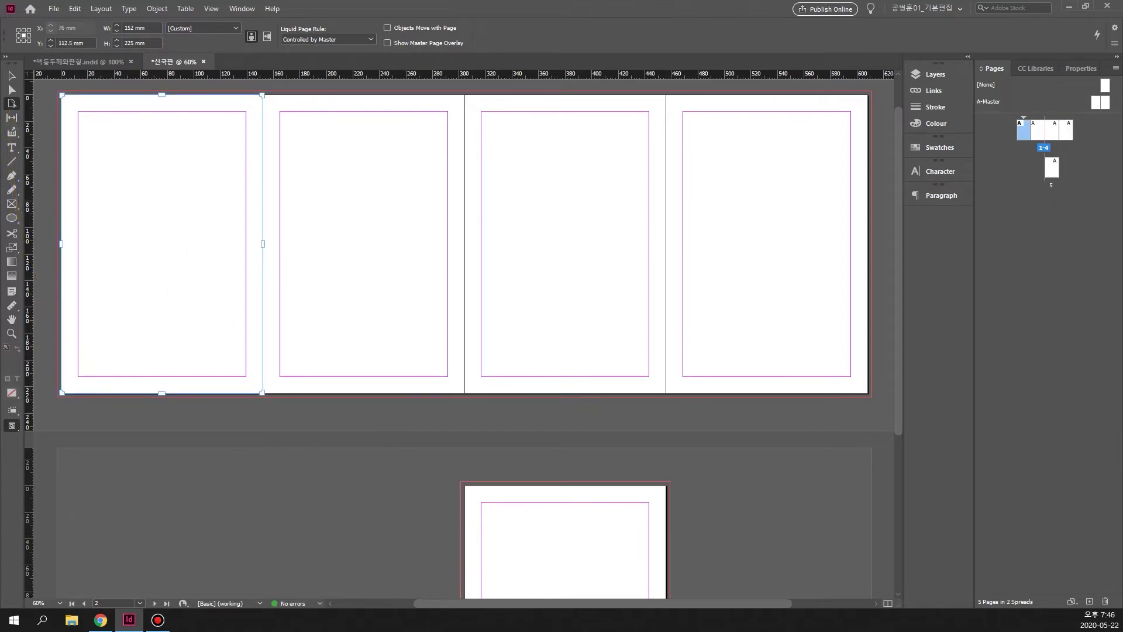
- Examine the cover layout with flaps, back cover, spine and front cover on pages 10–11 of the reference document 책등두께와판형.indd
key("alt+Tab")
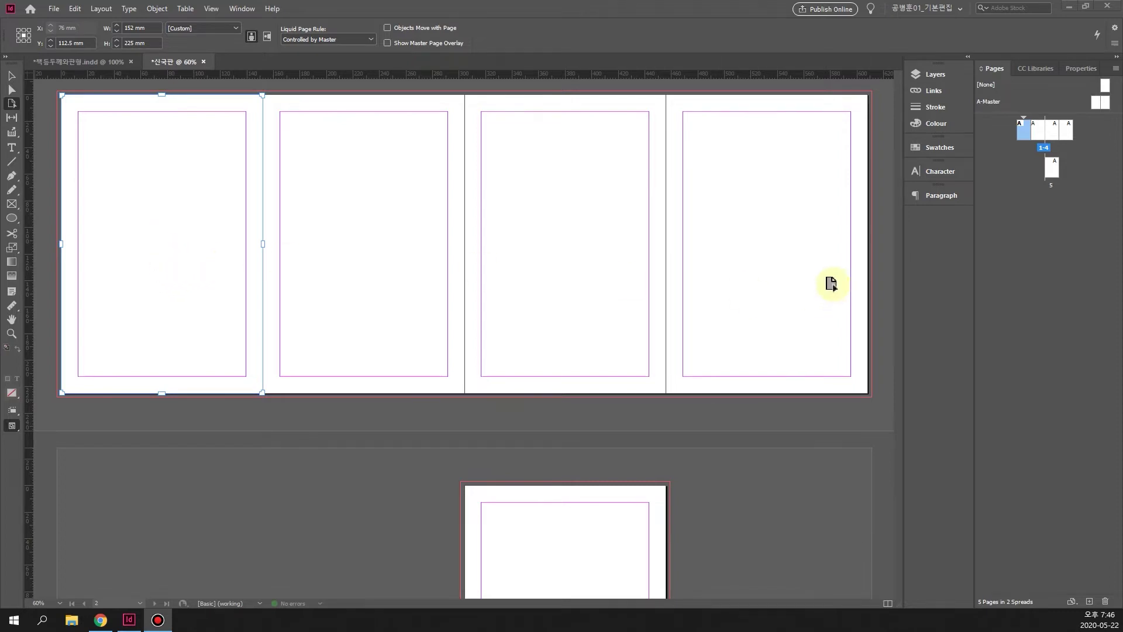
scroll(791, 317, "up", 1)
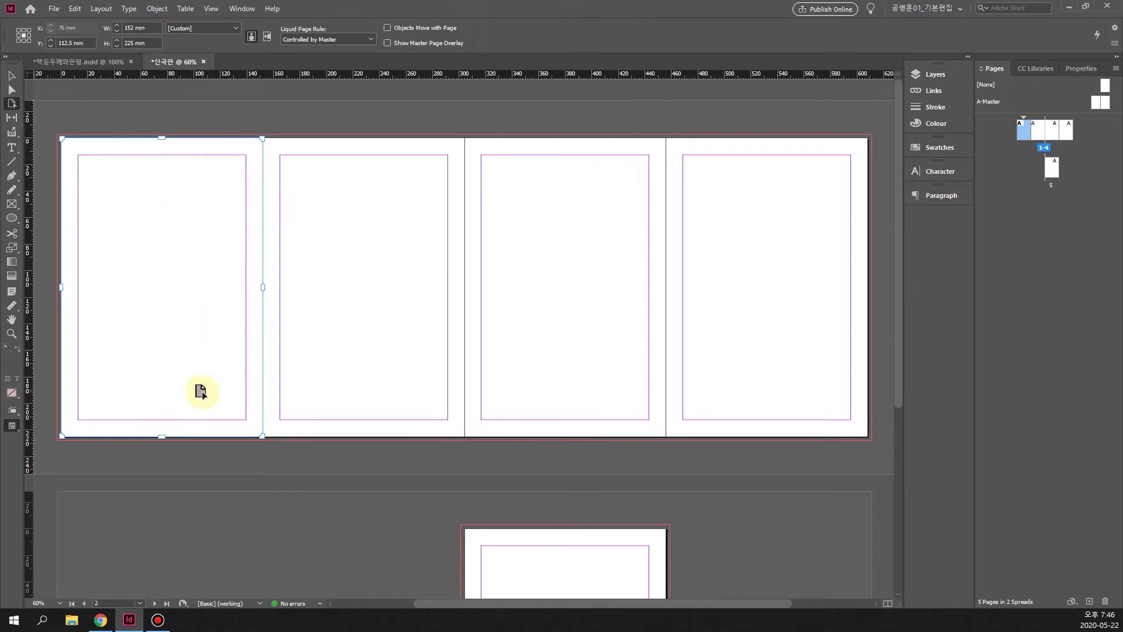
left_click(109, 61)
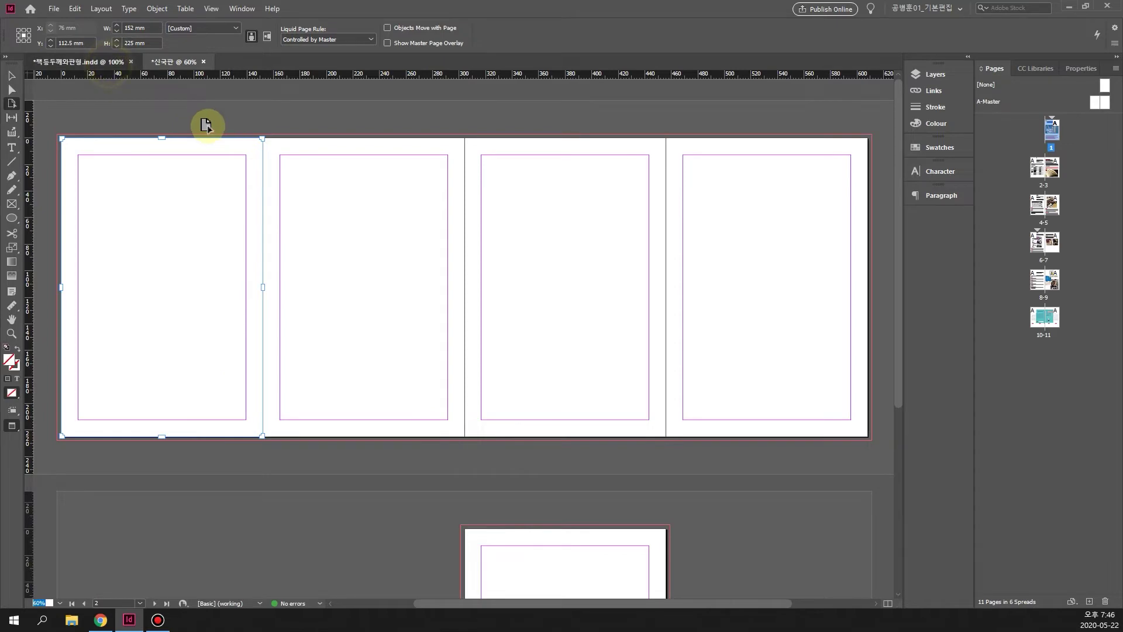
scroll(547, 250, "down", 10)
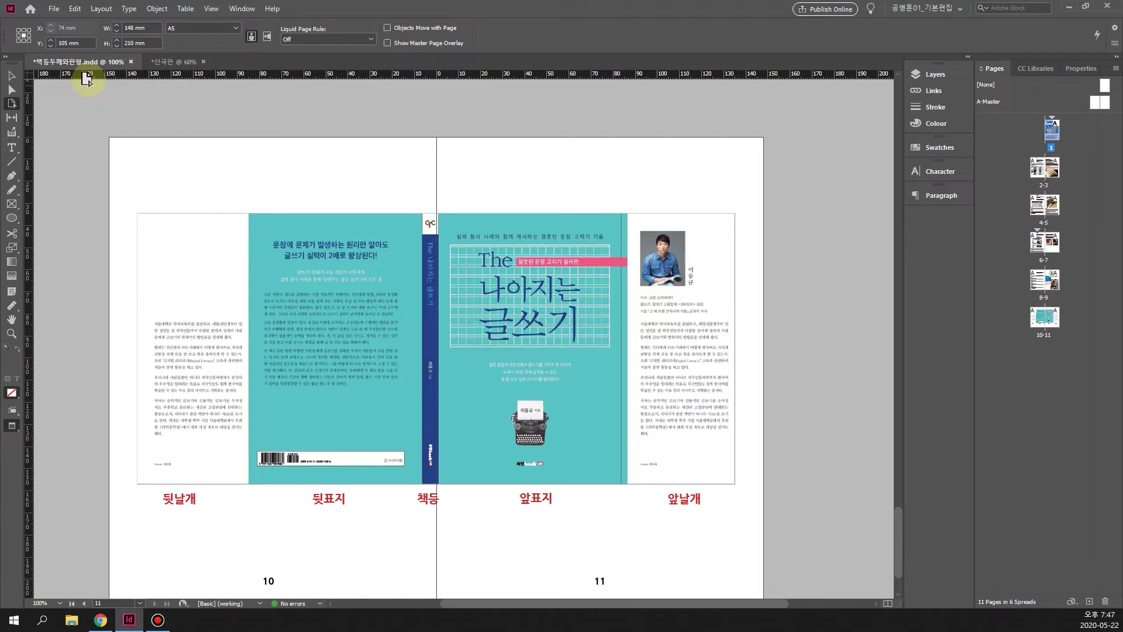
- Return to the 신국판 document and set the width of page 1 to 90 mm for the back flap
left_click(174, 62)
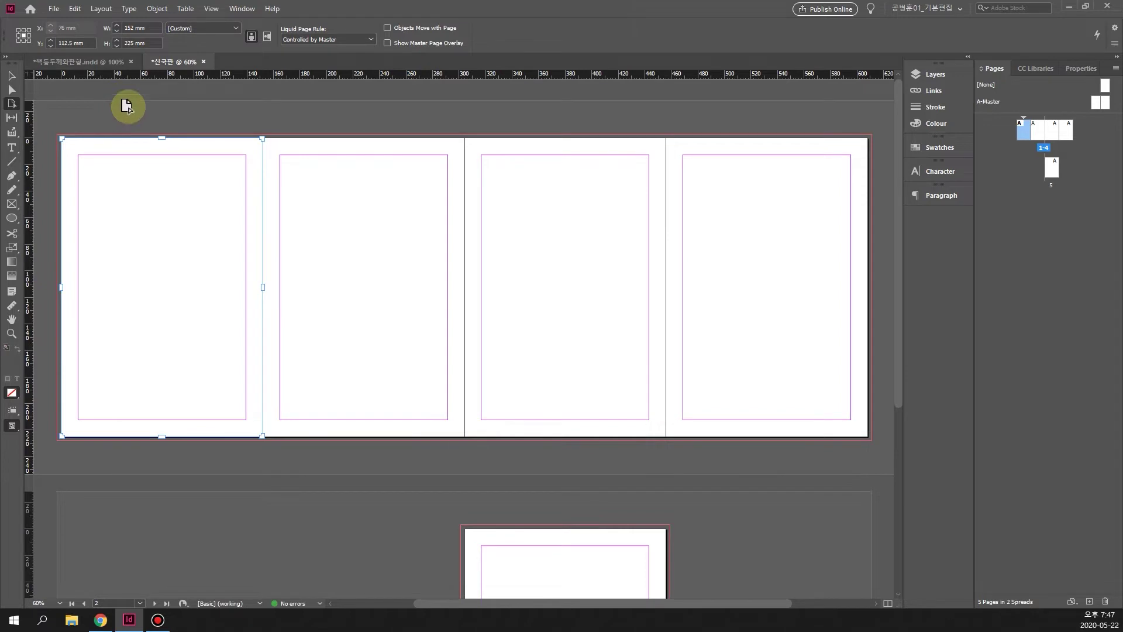
double_click(134, 27)
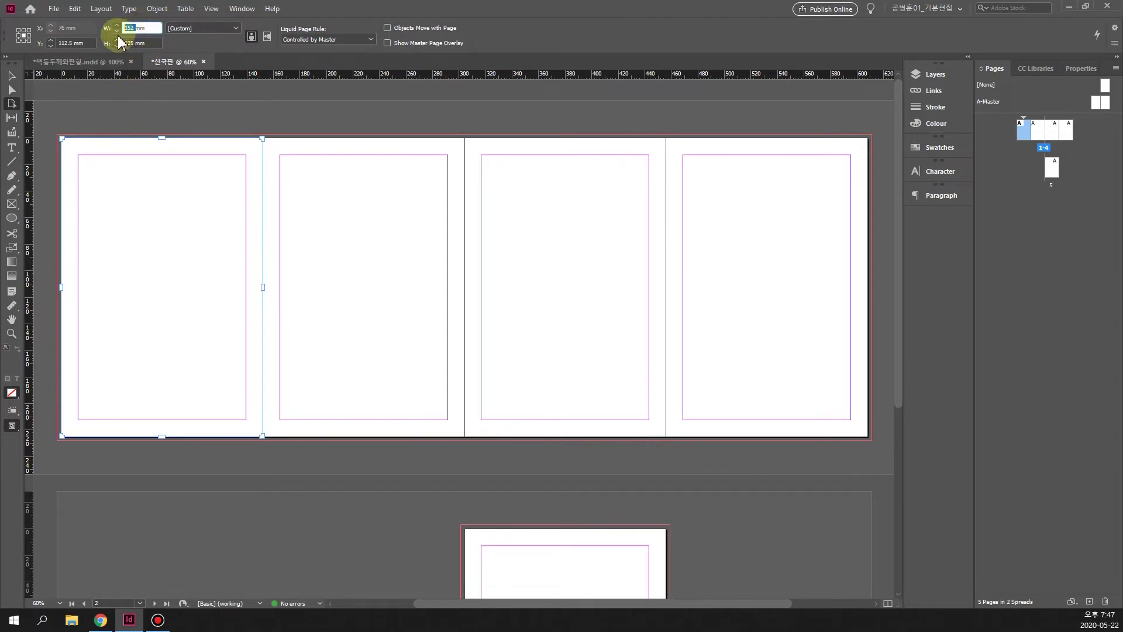
type("90mm")
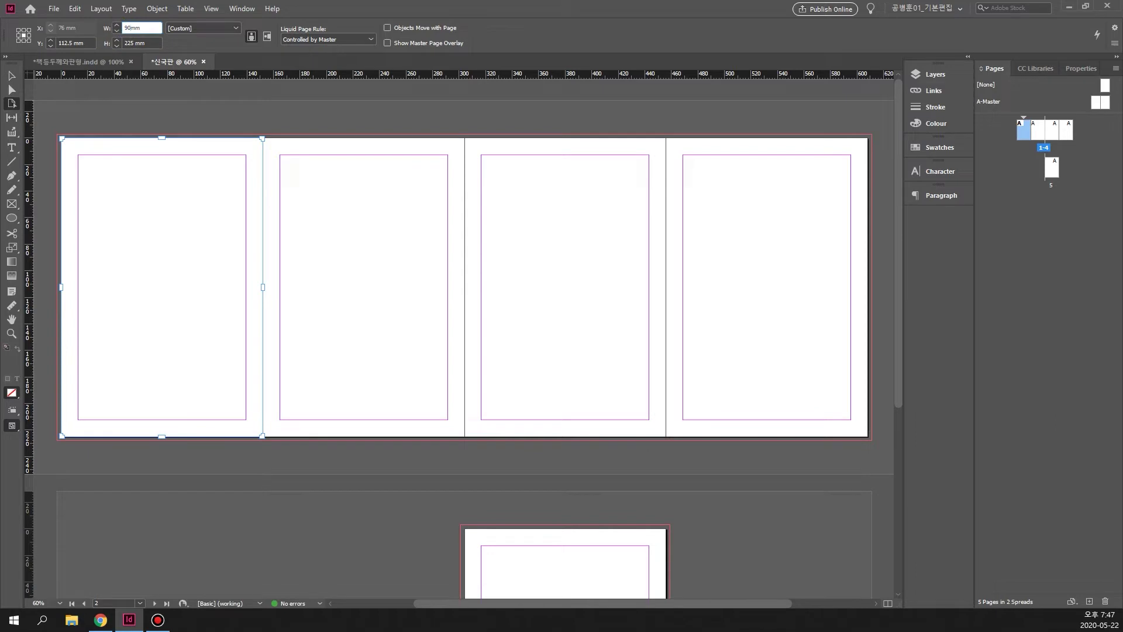
type("0")
left_click(120, 42)
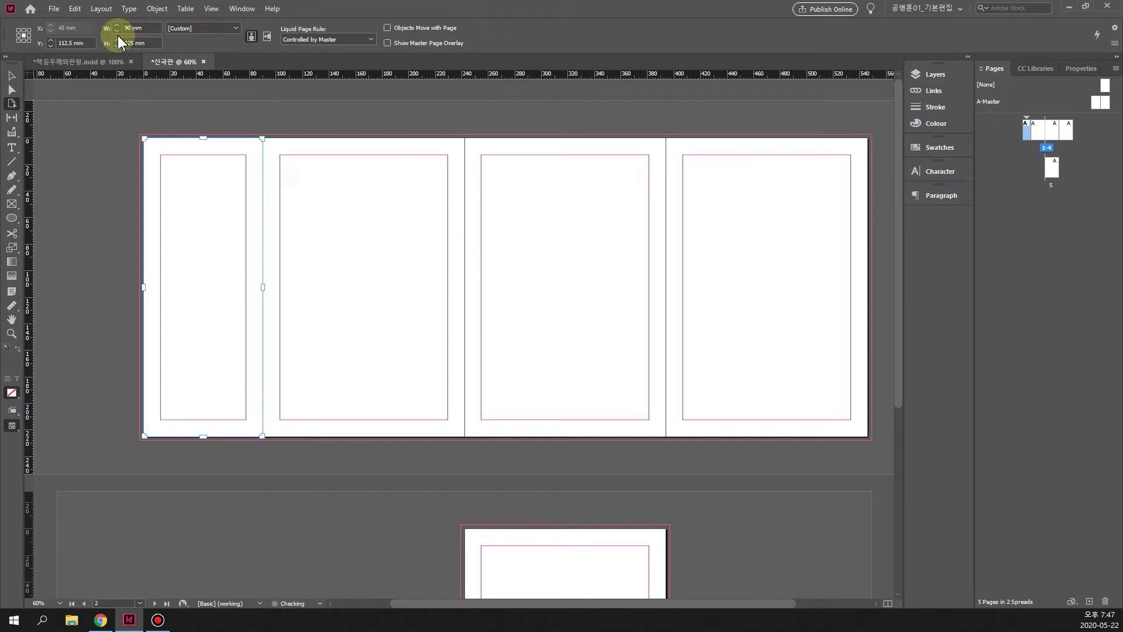
- Set the width of page 4, at the opposite end of the spread, to 90 mm for the front flap
left_click(745, 156)
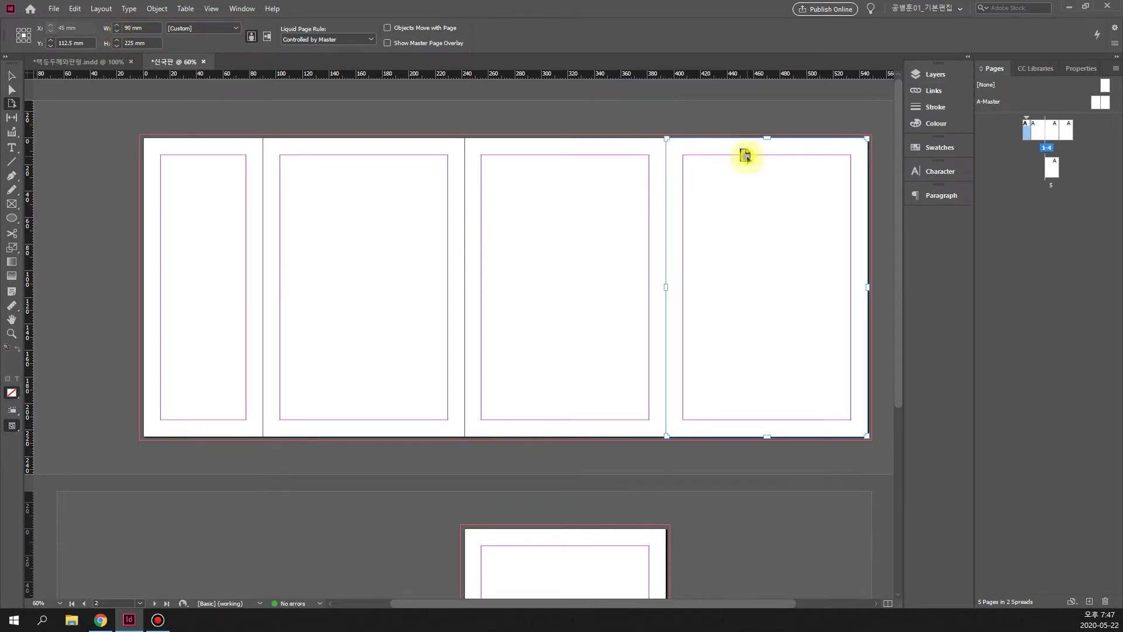
double_click(135, 28)
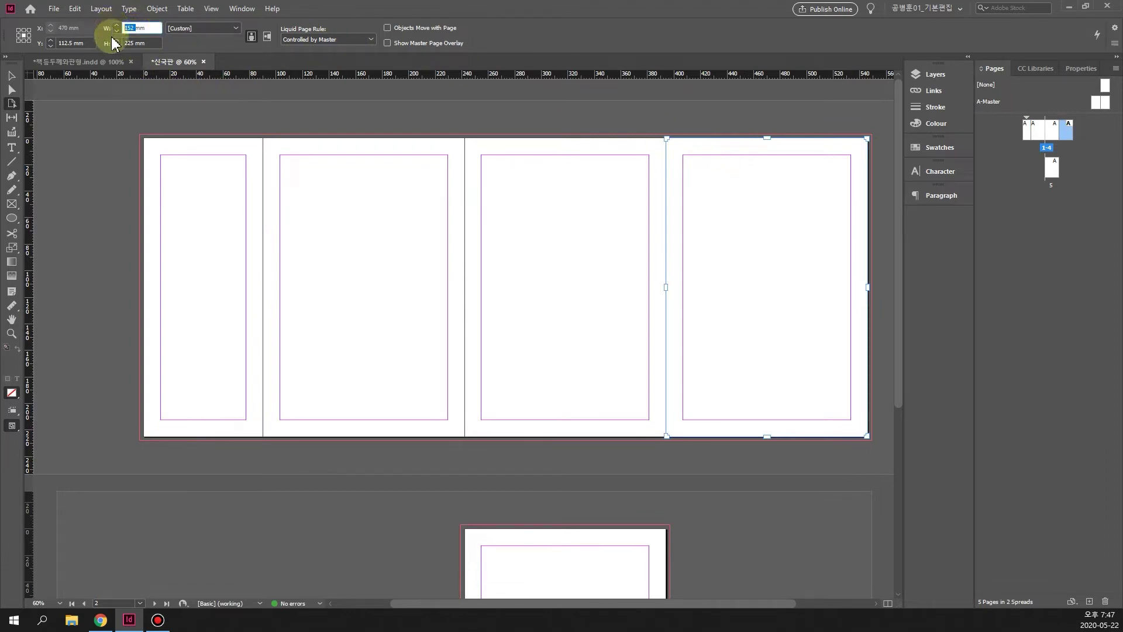
type("90")
left_click(112, 40)
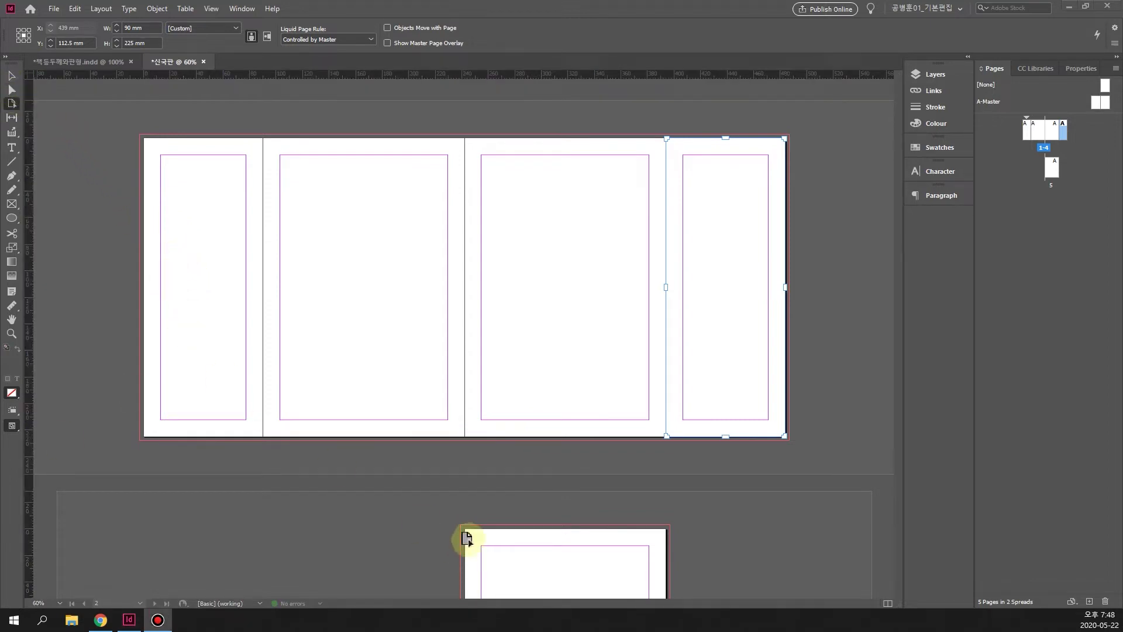
- Review the spine thickness formula and paper thickness table on pages 2–3 of 책등두께와판형.indd
left_click(82, 61)
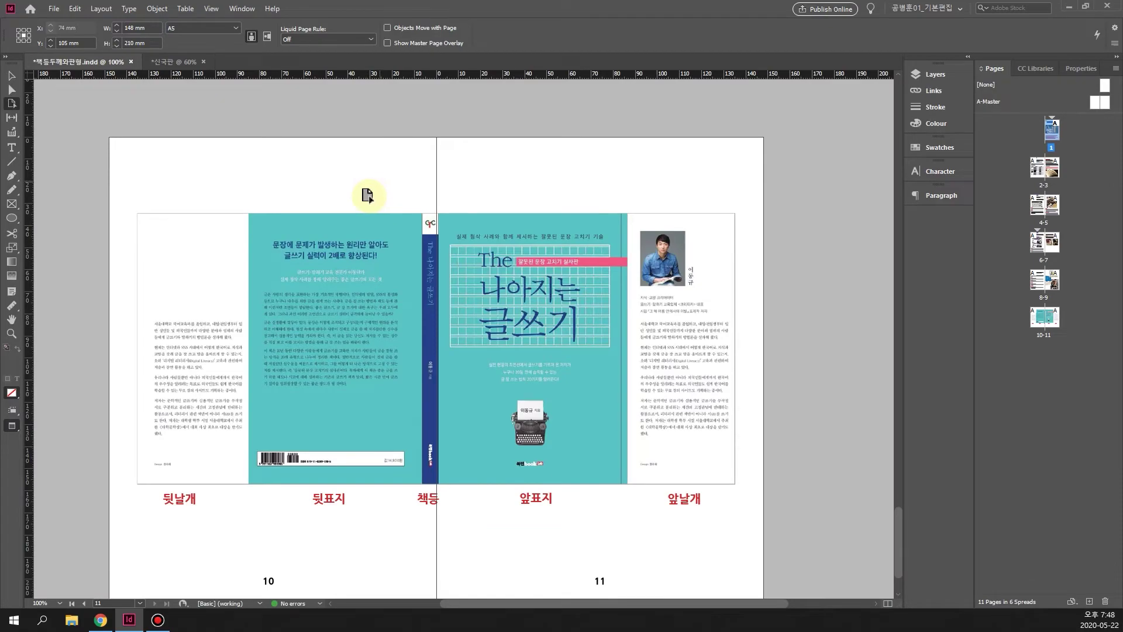
scroll(364, 193, "up", 5)
scroll(397, 239, "up", 15)
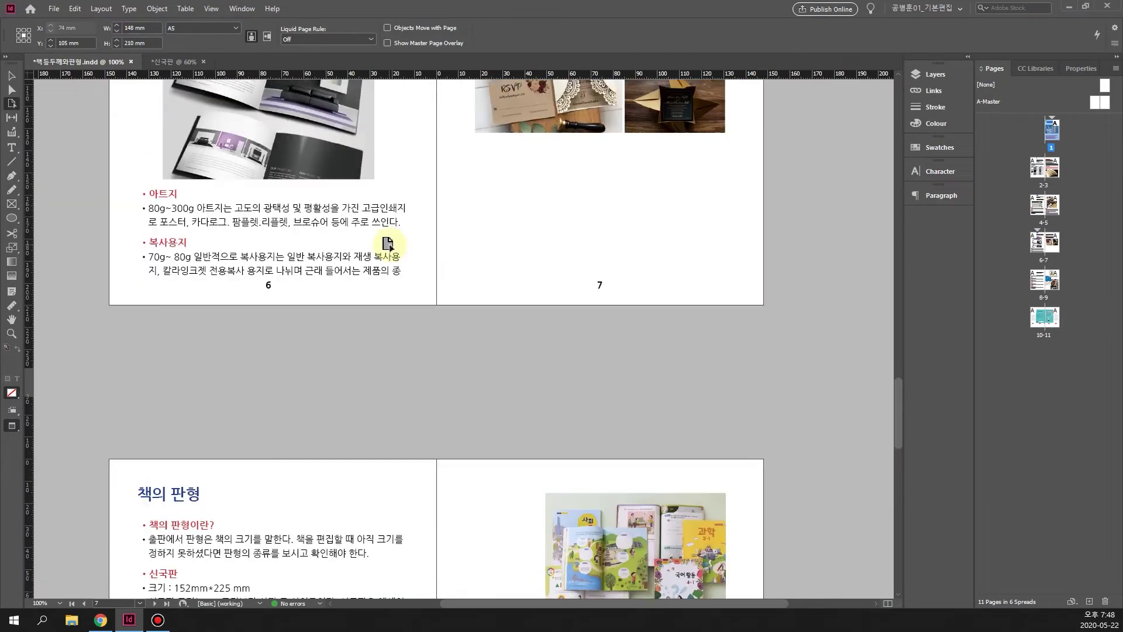
scroll(406, 257, "up", 10)
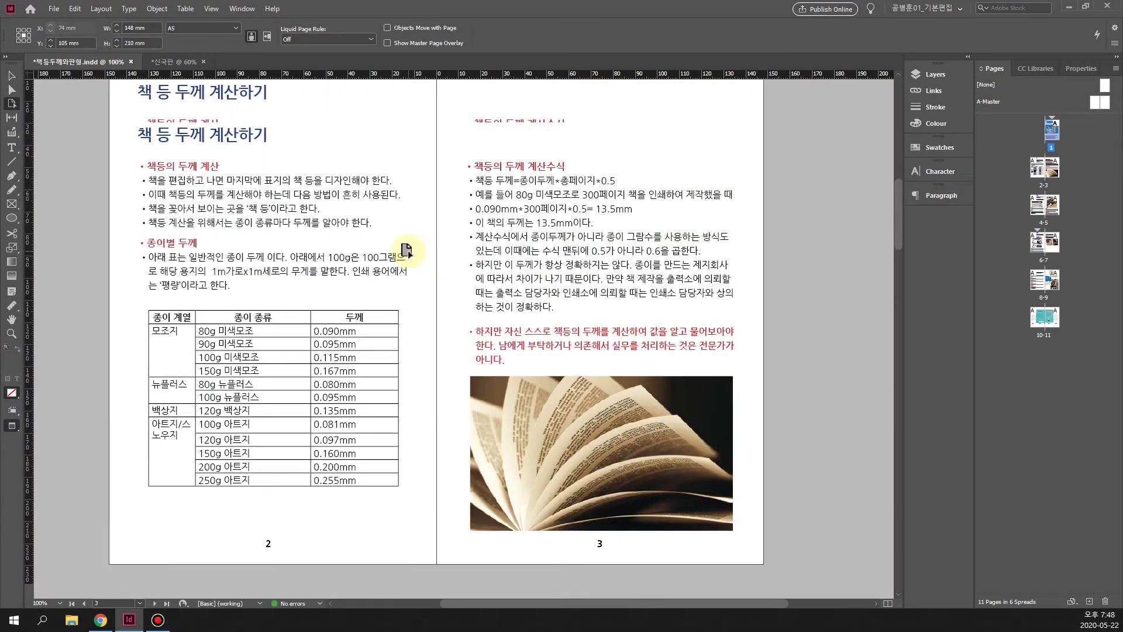
scroll(407, 254, "down", 2)
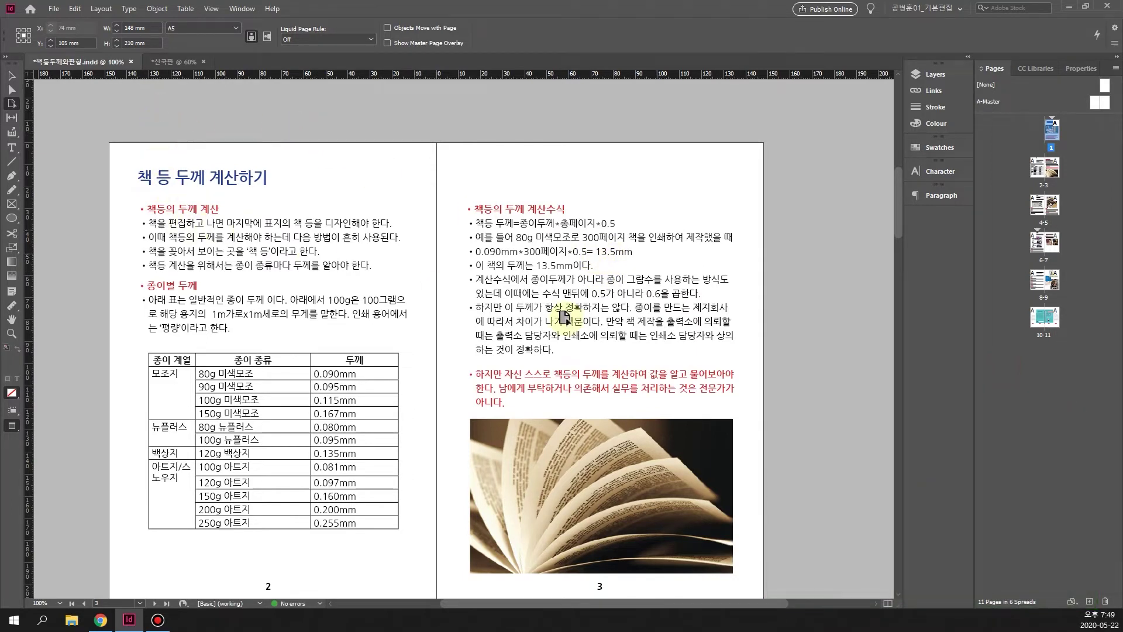
- Return to the 신국판 document and set the width of the separate page 5 to 30 mm for the spine
left_click(175, 62)
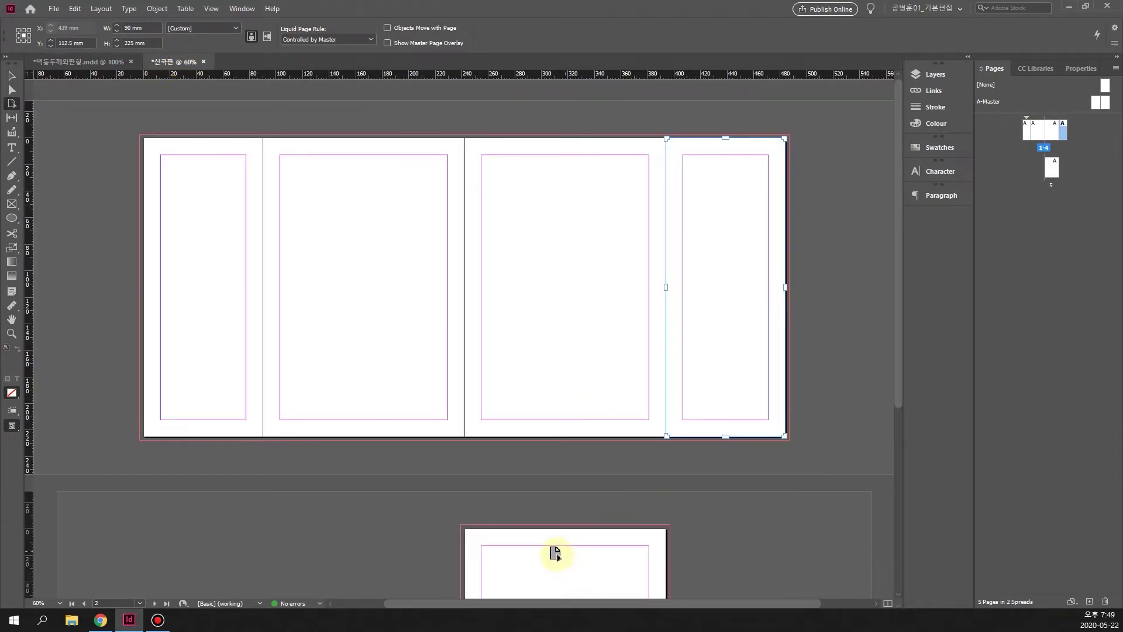
scroll(554, 553, "down", 3)
left_click(532, 459)
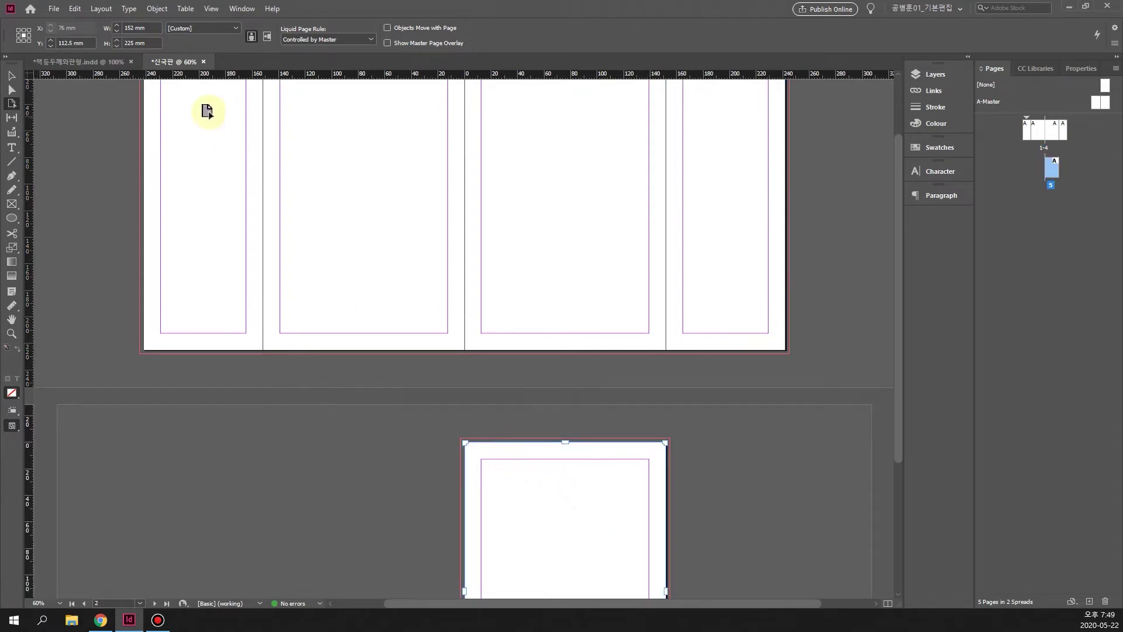
double_click(133, 28)
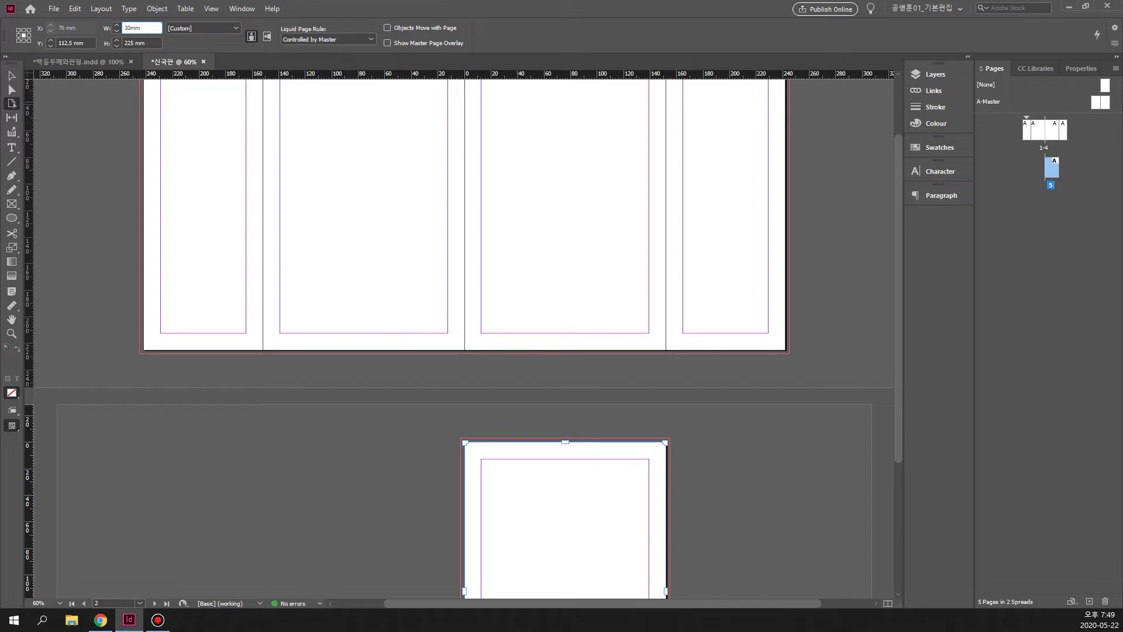
key("Return")
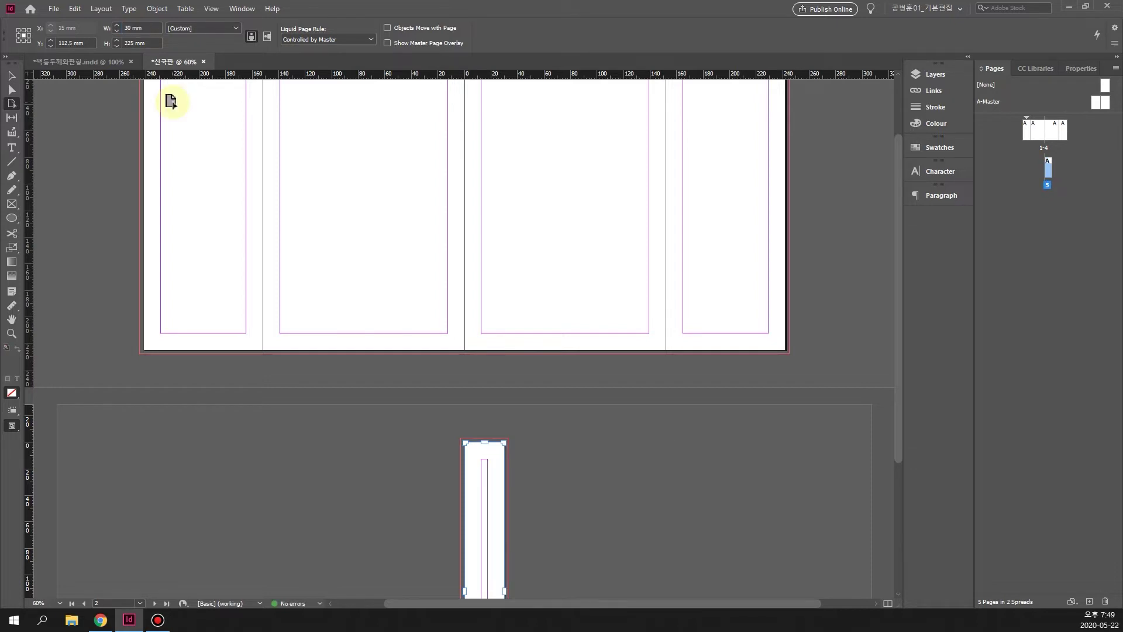
- Move page 5 into the middle of the cover spread, between pages 2 and 3, as the book spine
scroll(485, 555, "up", 1)
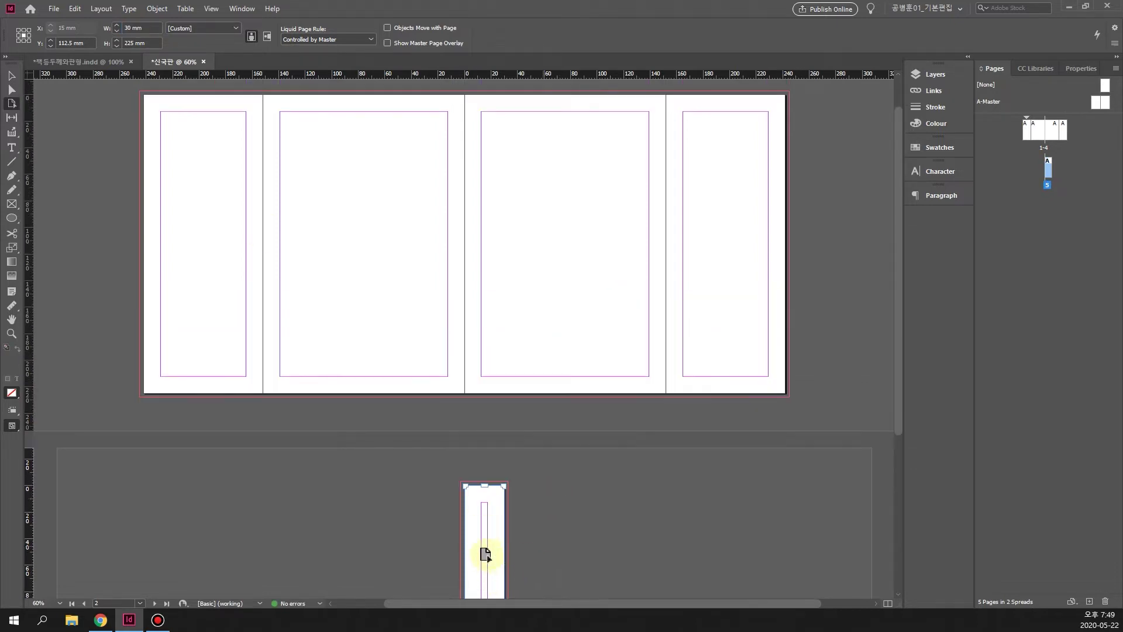
scroll(490, 522, "up", 1)
left_click_drag(493, 565, 441, 173)
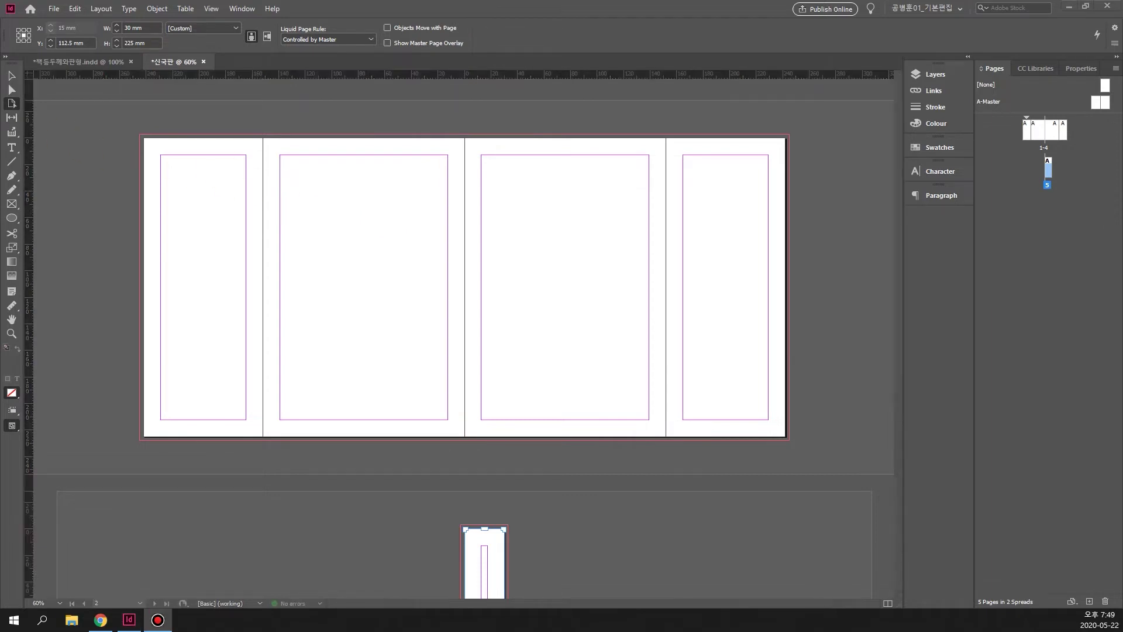
left_click(1049, 174)
left_click_drag(1047, 174, 1050, 137)
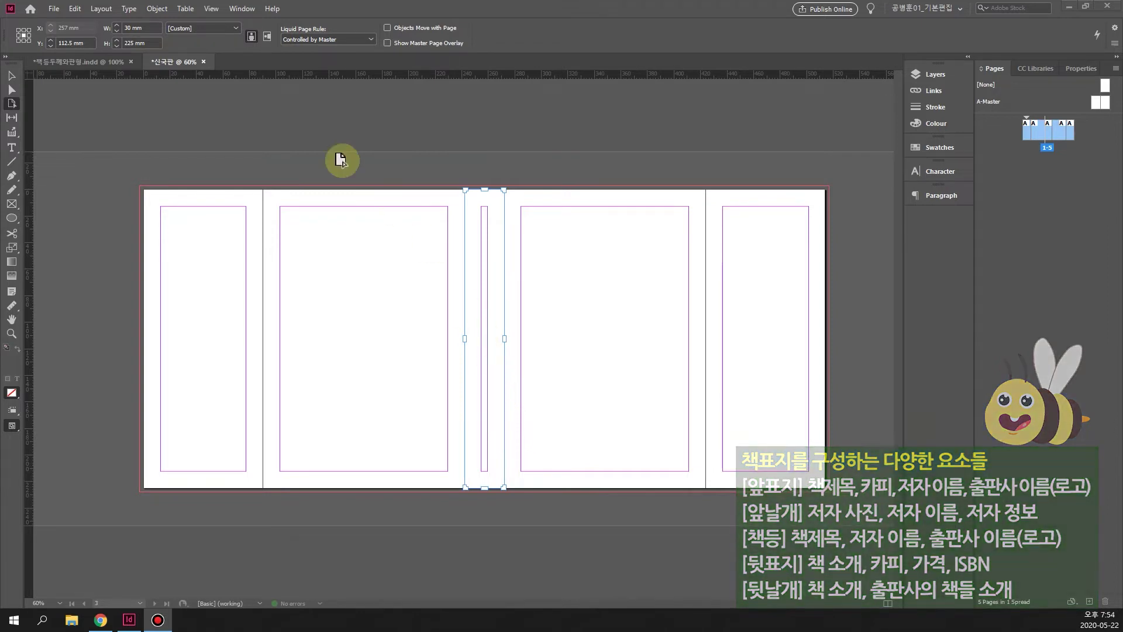
- Try to set the width of the spine page to 15 mm
double_click(131, 28)
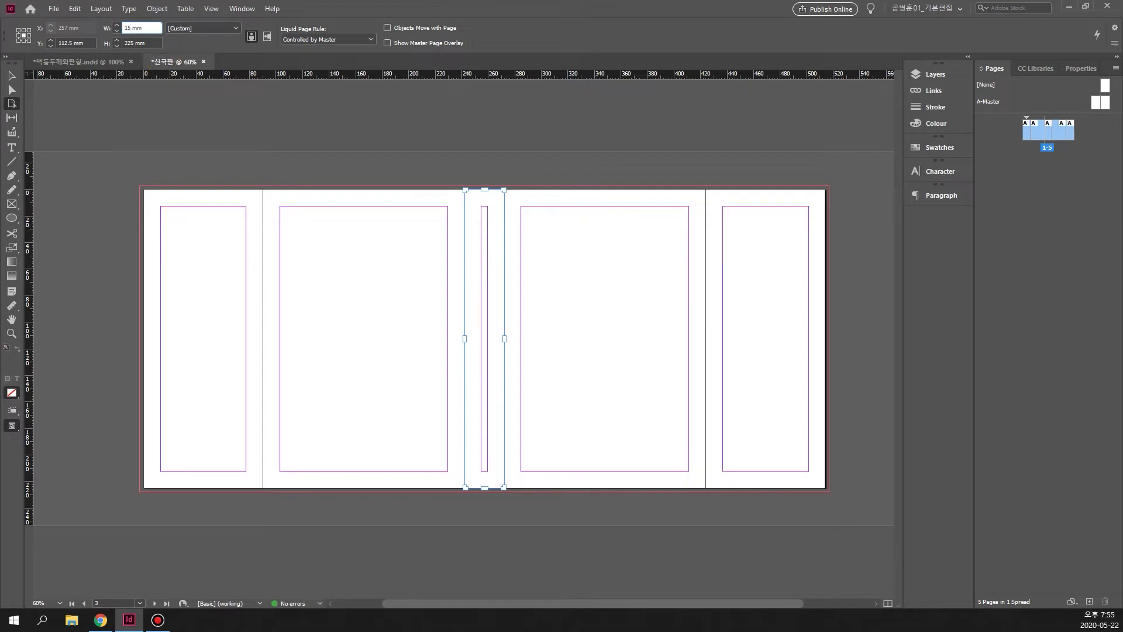
key("Return")
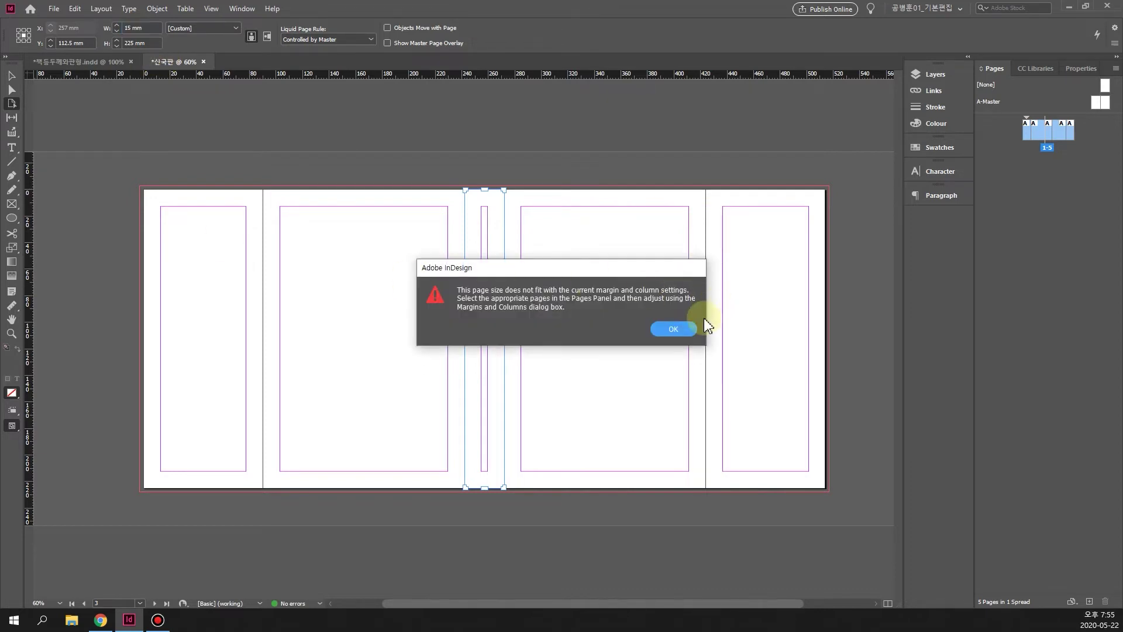
left_click(673, 329)
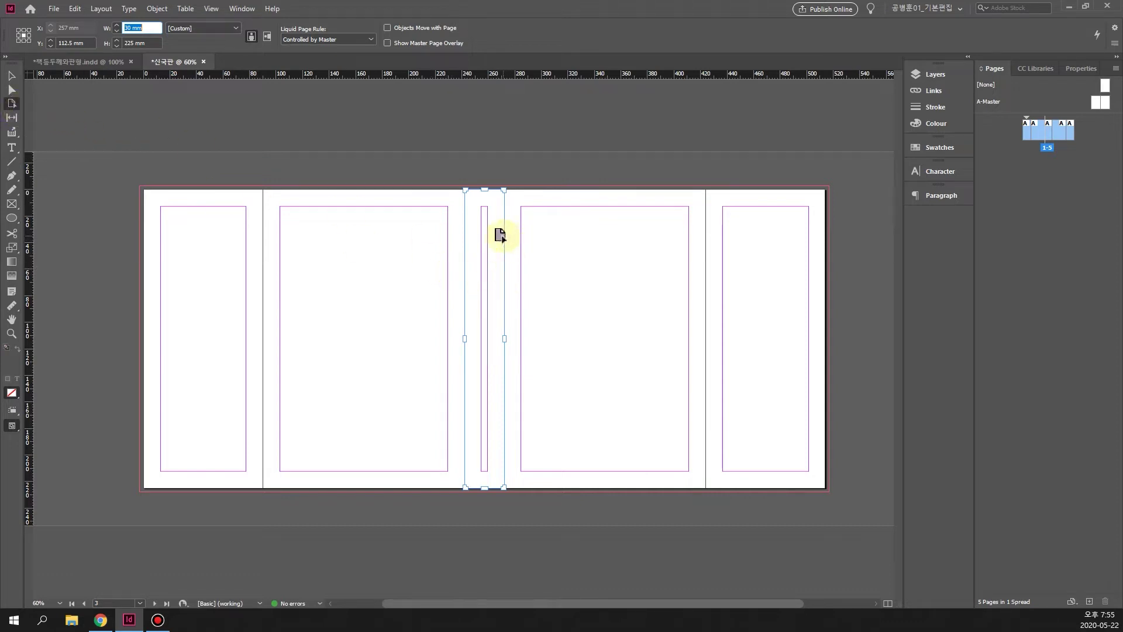
- Set the top, bottom, inside and outside margins of the spine page to 1 mm
left_click(102, 9)
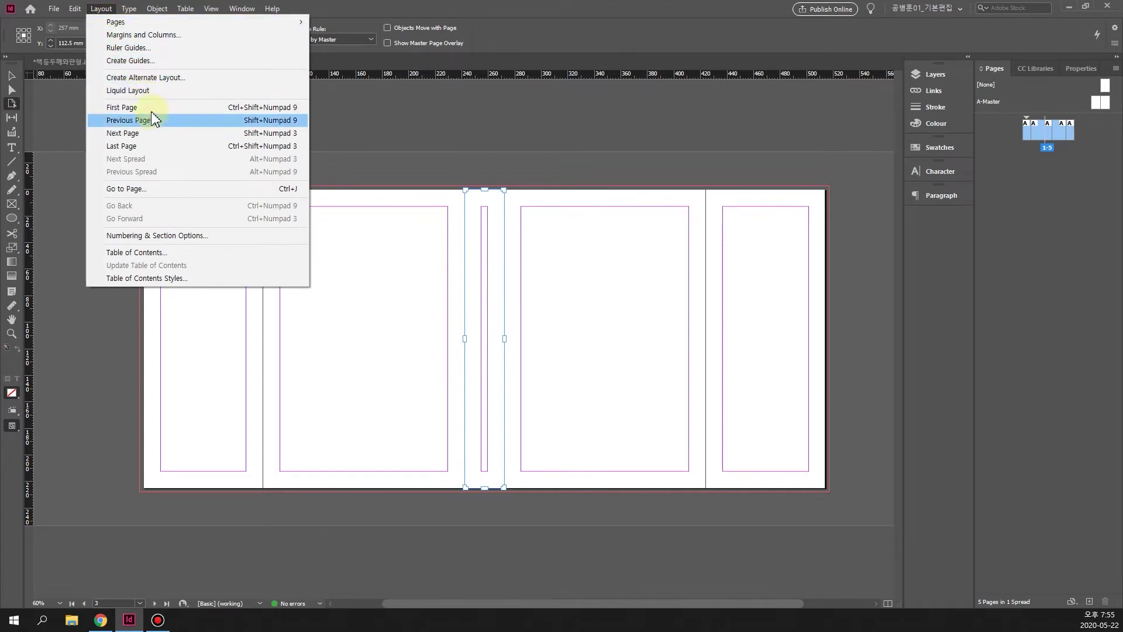
left_click(155, 34)
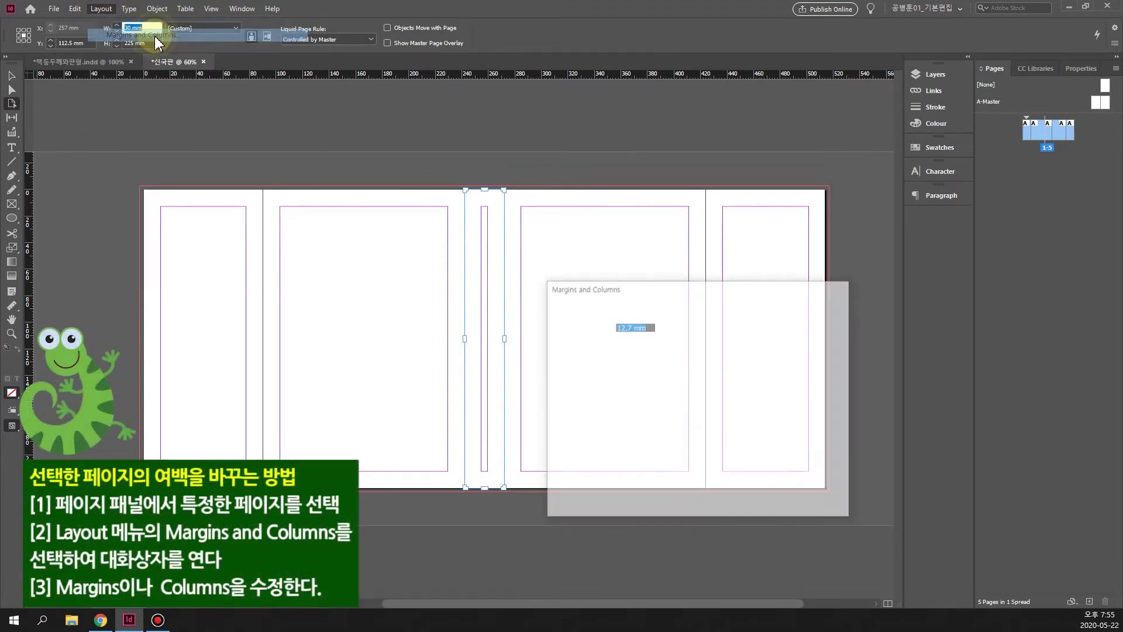
double_click(631, 326)
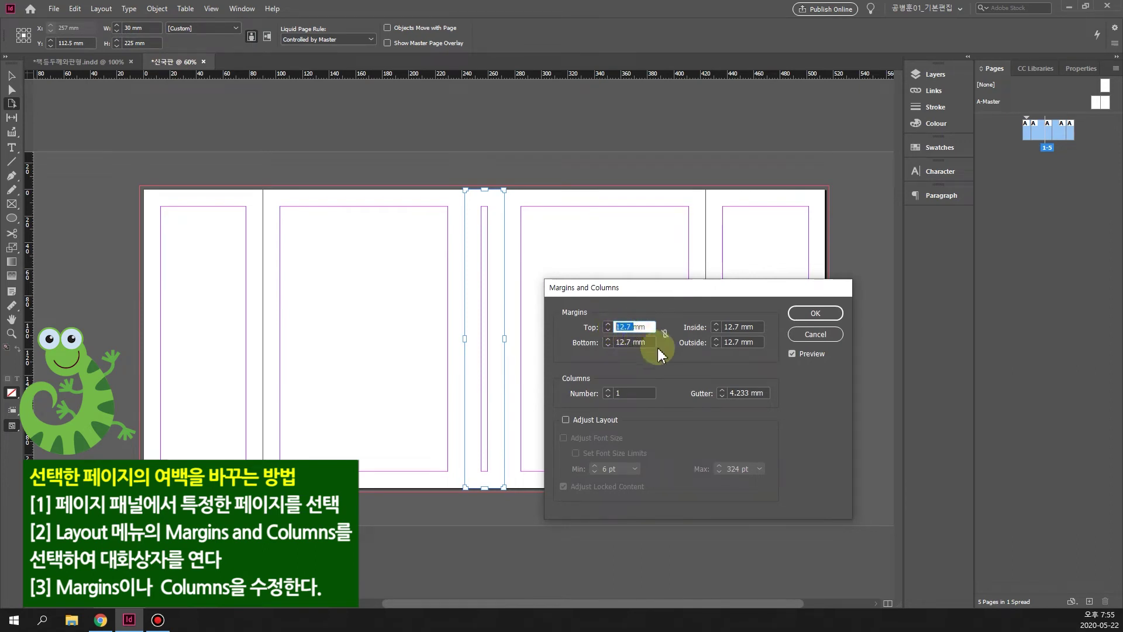
type("1")
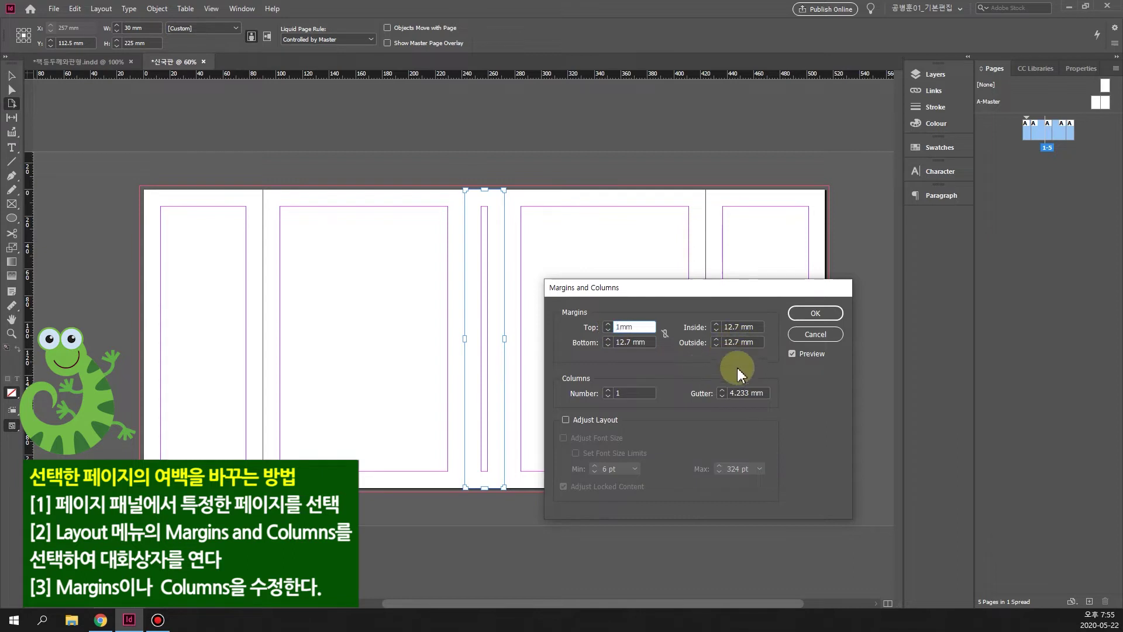
double_click(738, 327)
type("1")
double_click(740, 342)
type("1")
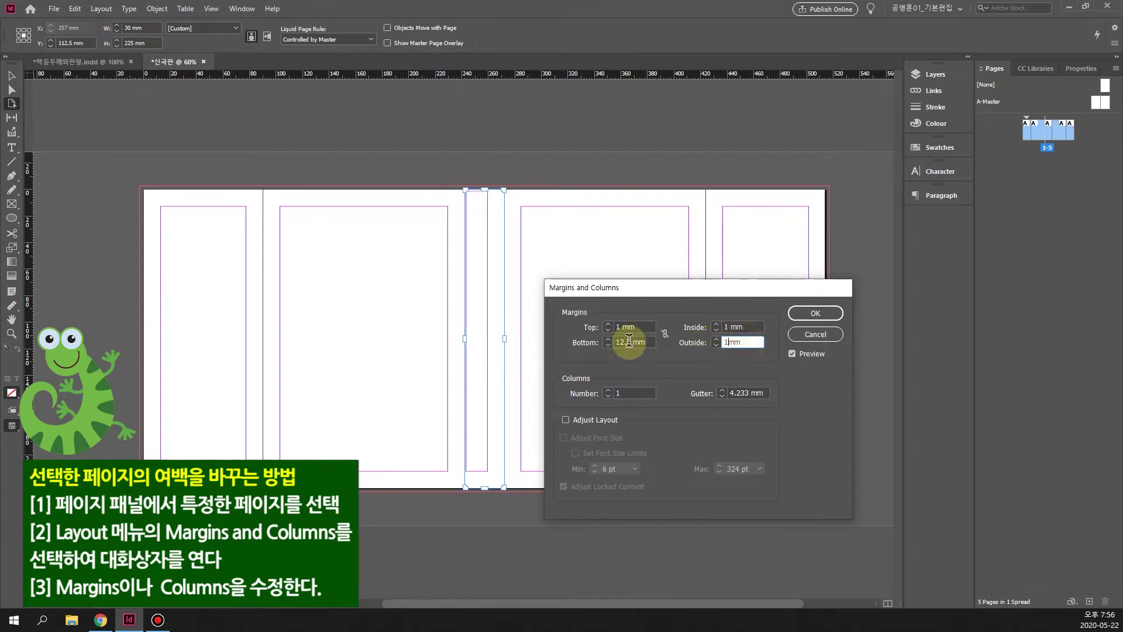
double_click(632, 341)
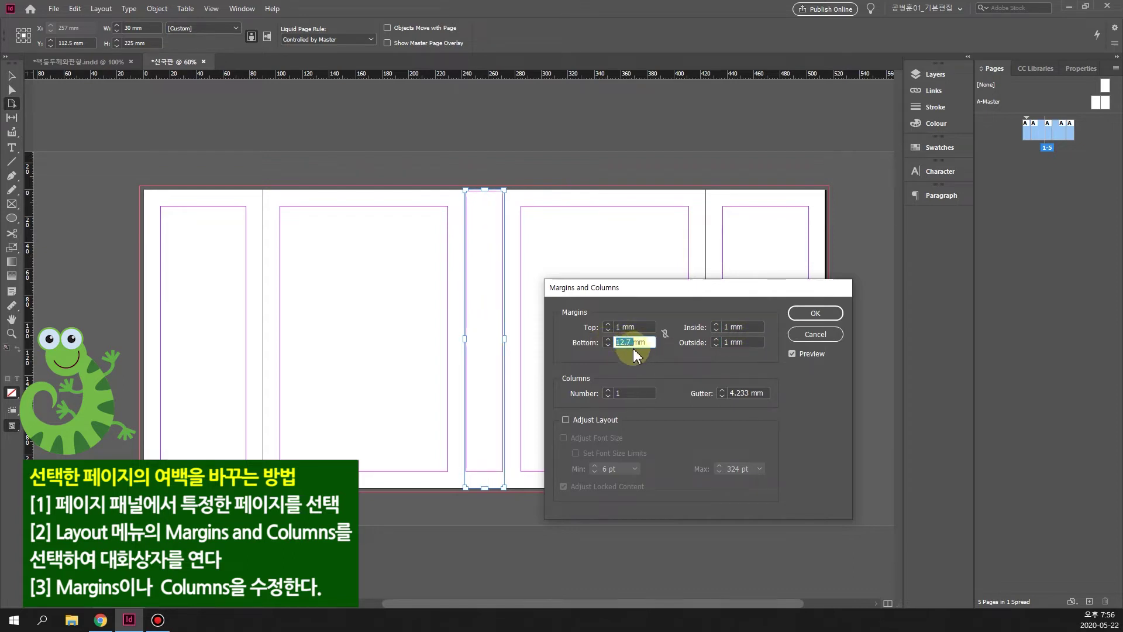
type("1")
left_click(812, 318)
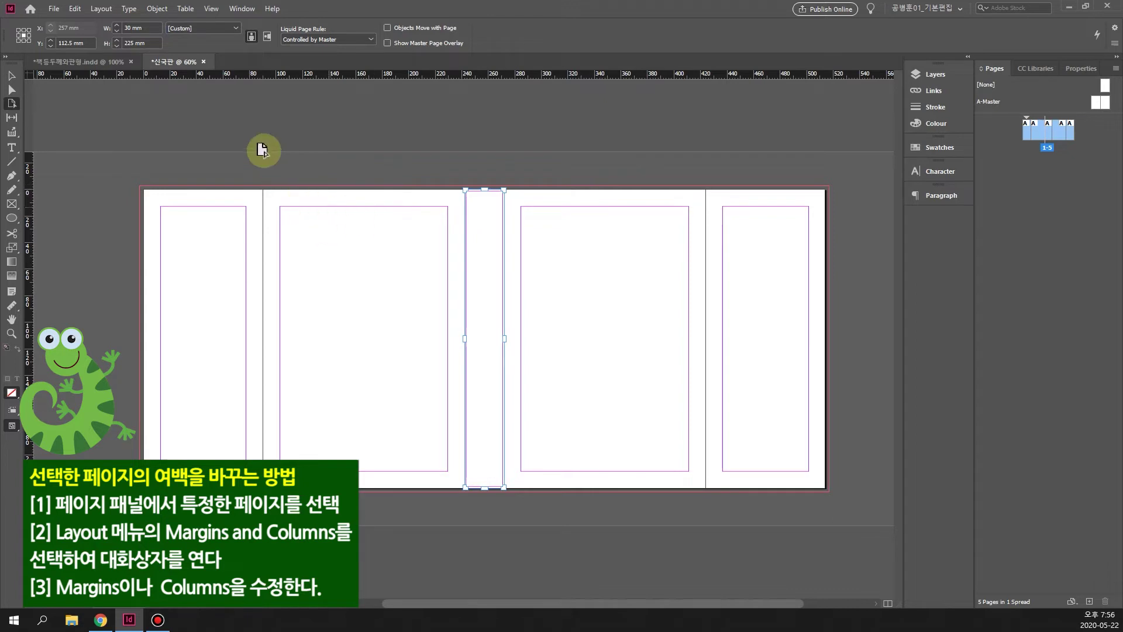
- Set the width of the spine page to 15 mm and switch to the Selection tool
left_click(132, 27)
double_click(129, 27)
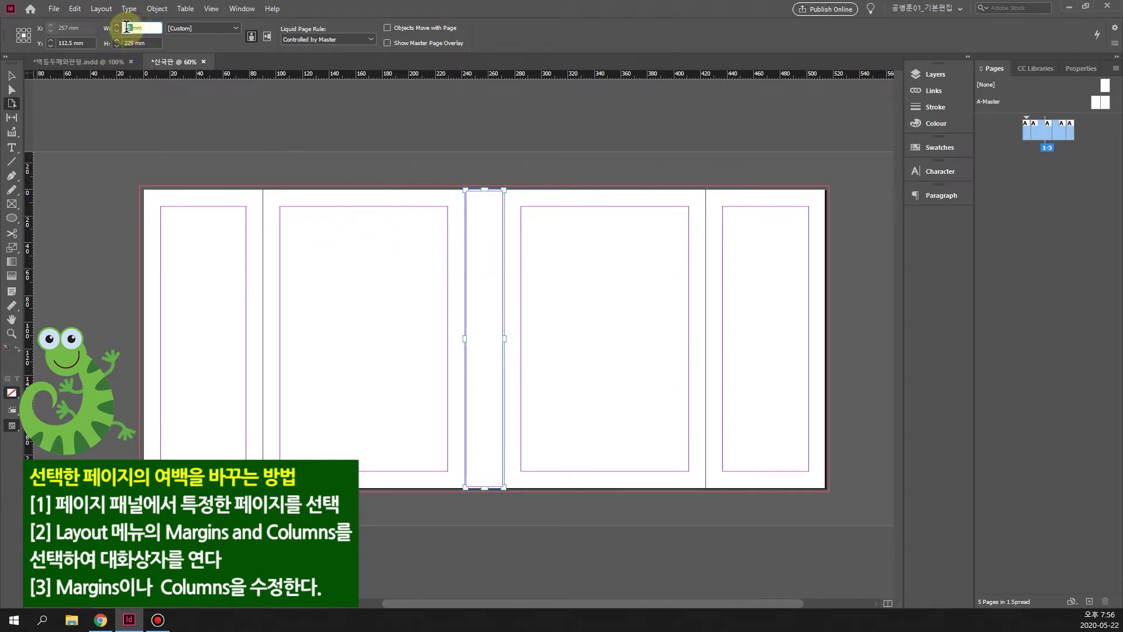
type("15mm")
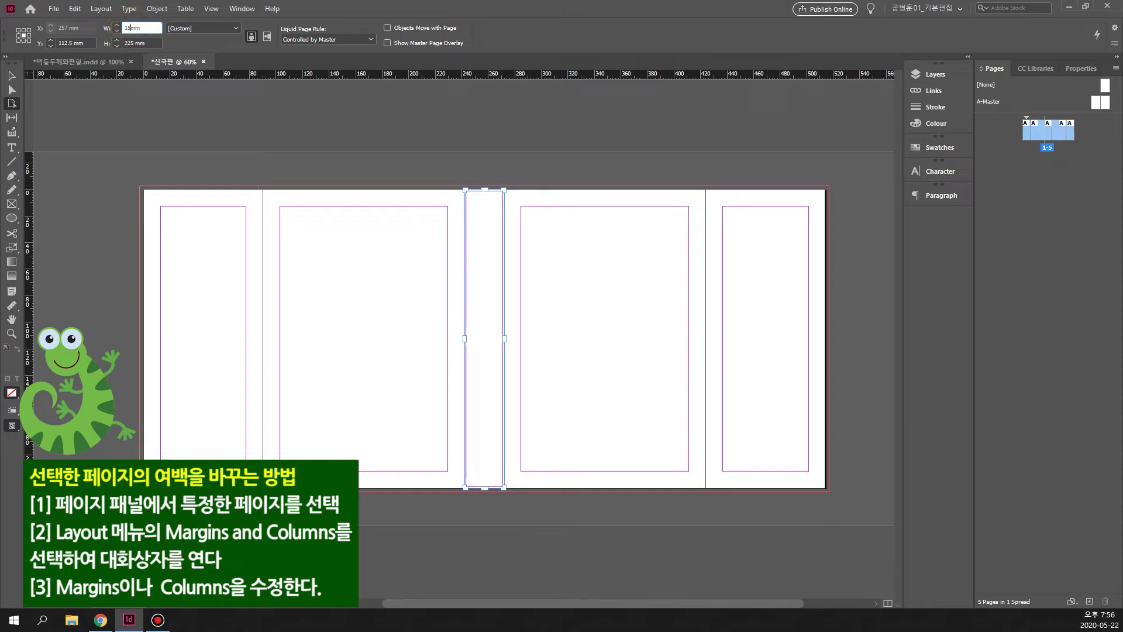
left_click(148, 56)
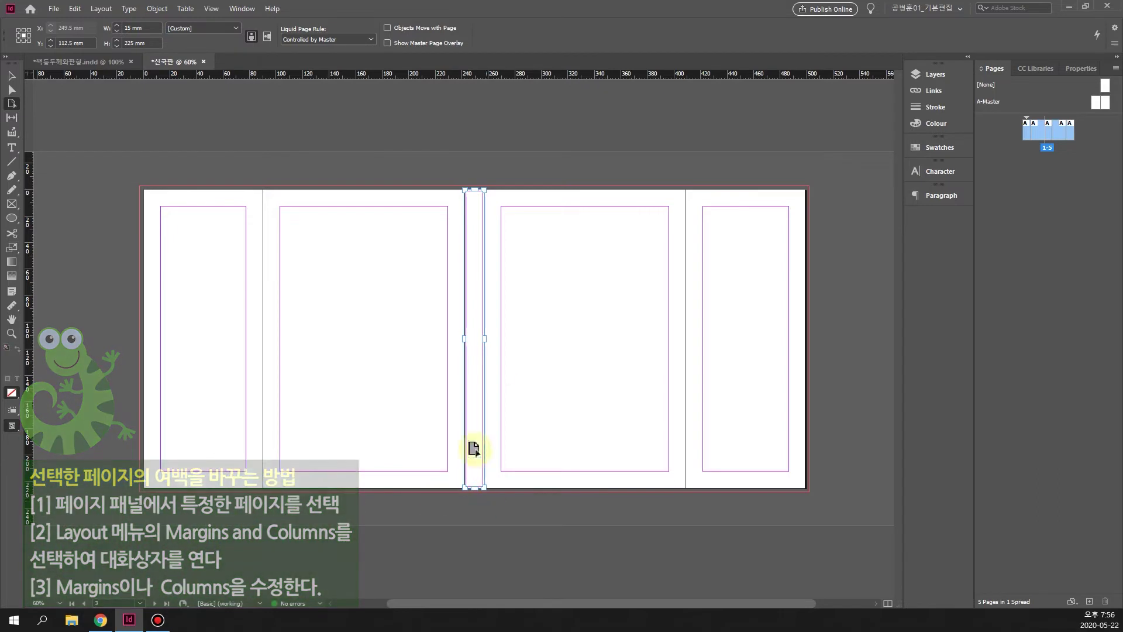
left_click(11, 76)
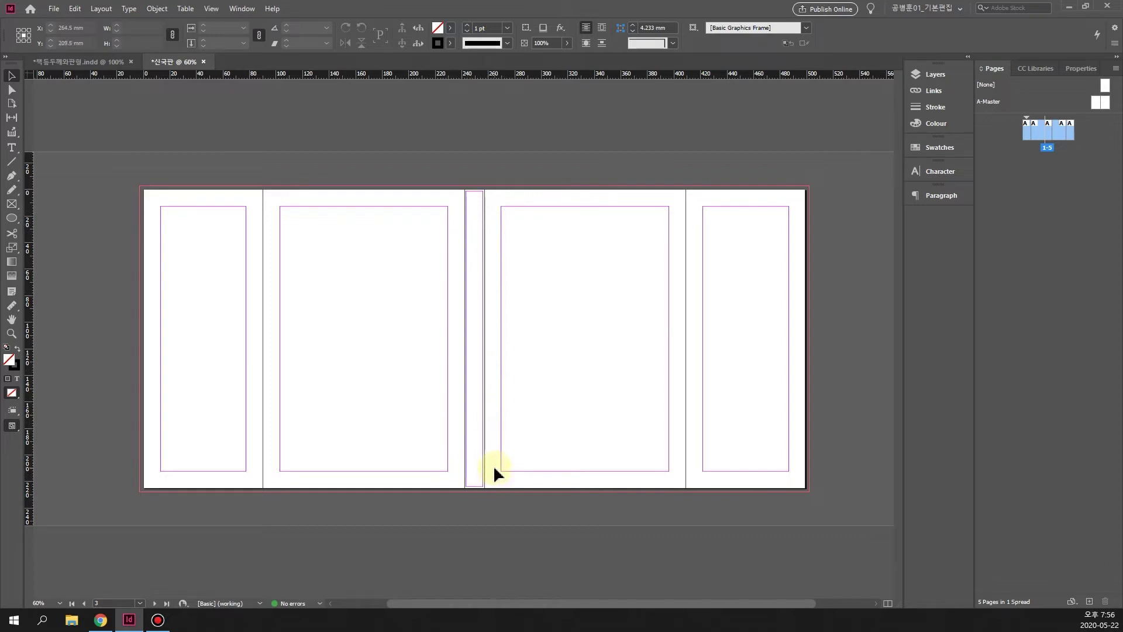
- Check each page of the cover spread in turn with the Page tool, from the back flap to the front flap
left_click(12, 103)
left_click(192, 300)
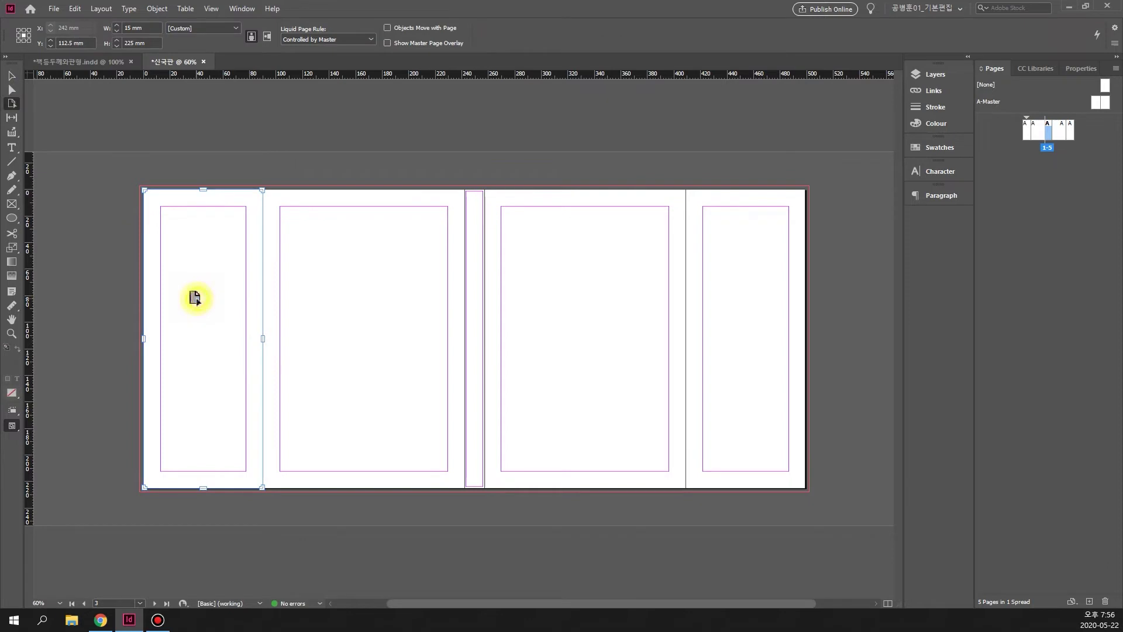
left_click(378, 304)
left_click(472, 314)
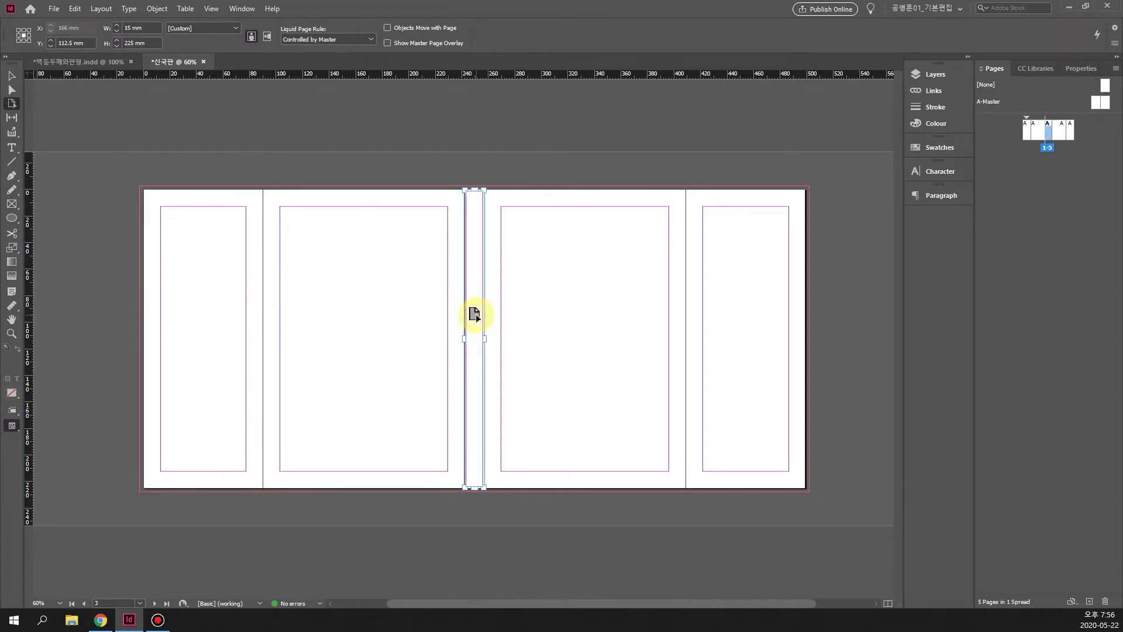
left_click(588, 319)
left_click(750, 328)
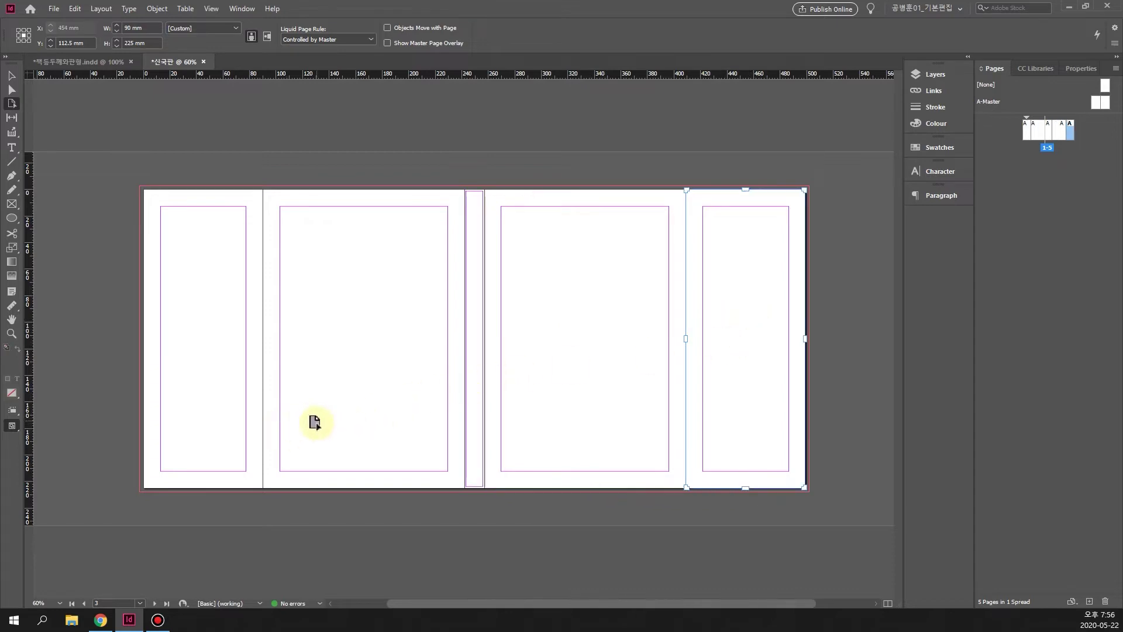
- Adjust the zoom to 75% so the whole five-page cover spread fits in view
left_click(36, 602)
left_click(34, 605)
type("7")
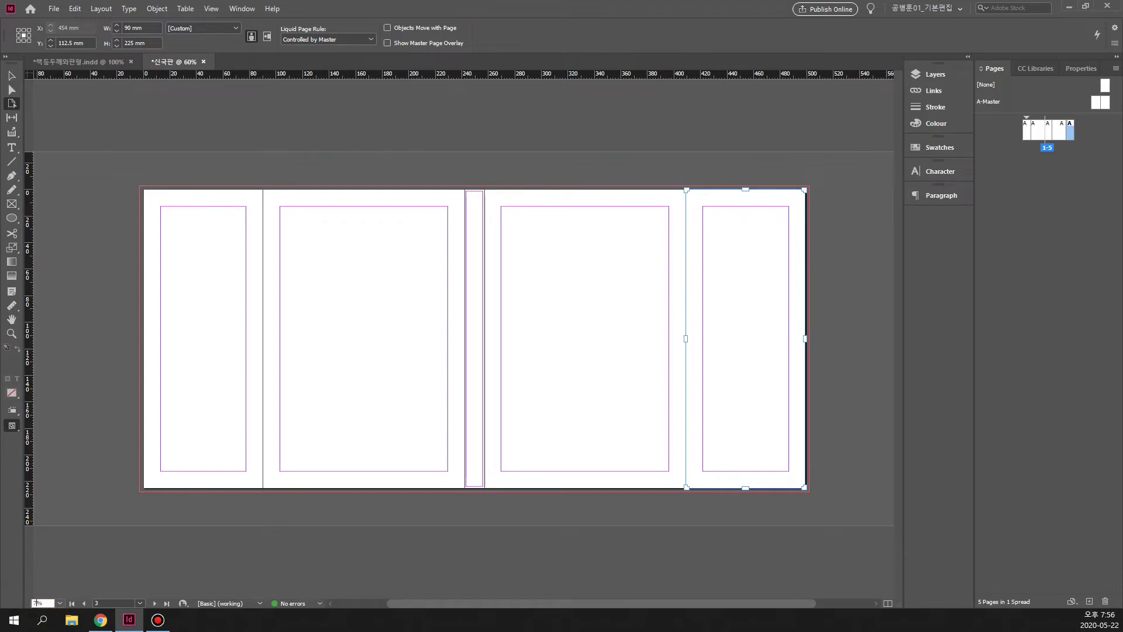
key("Return")
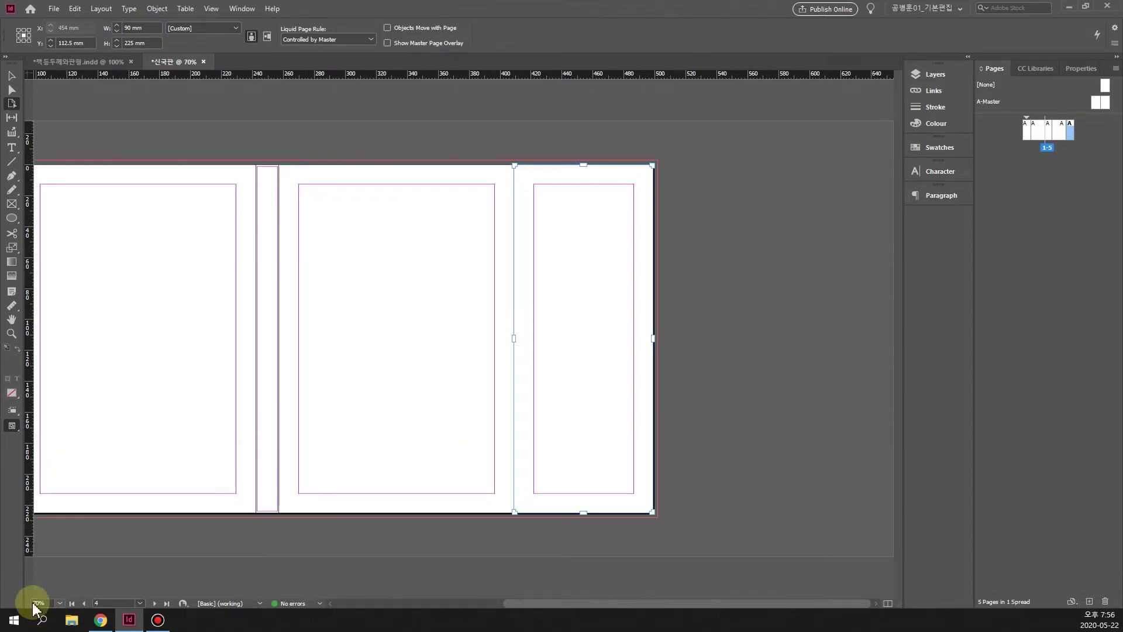
left_click_drag(594, 603, 508, 603)
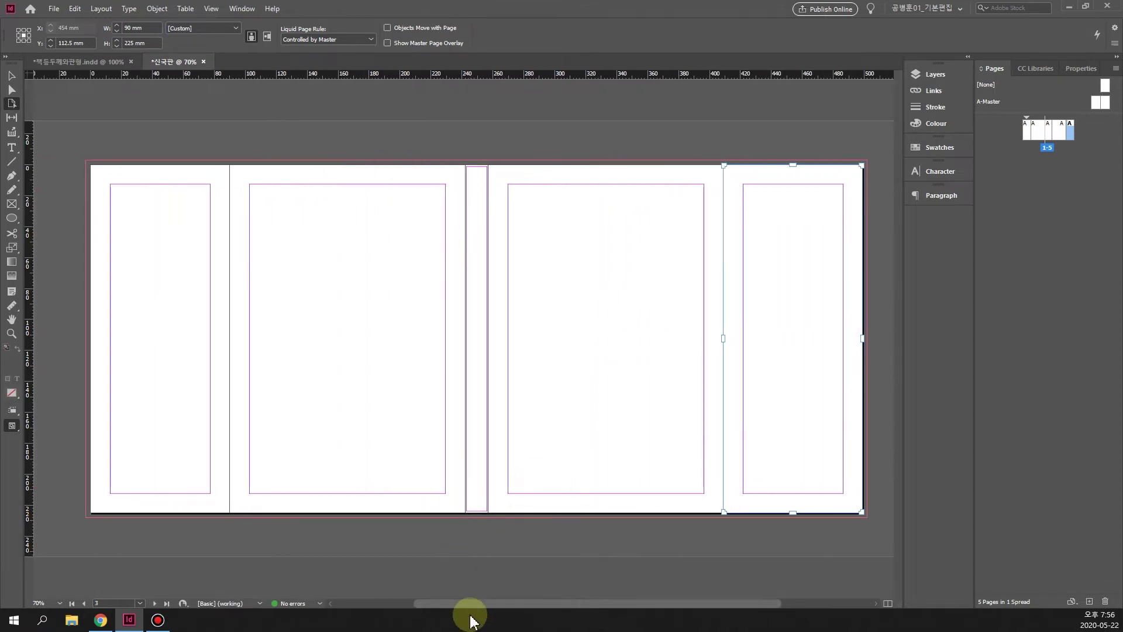
left_click(39, 603)
type("80")
key("Return")
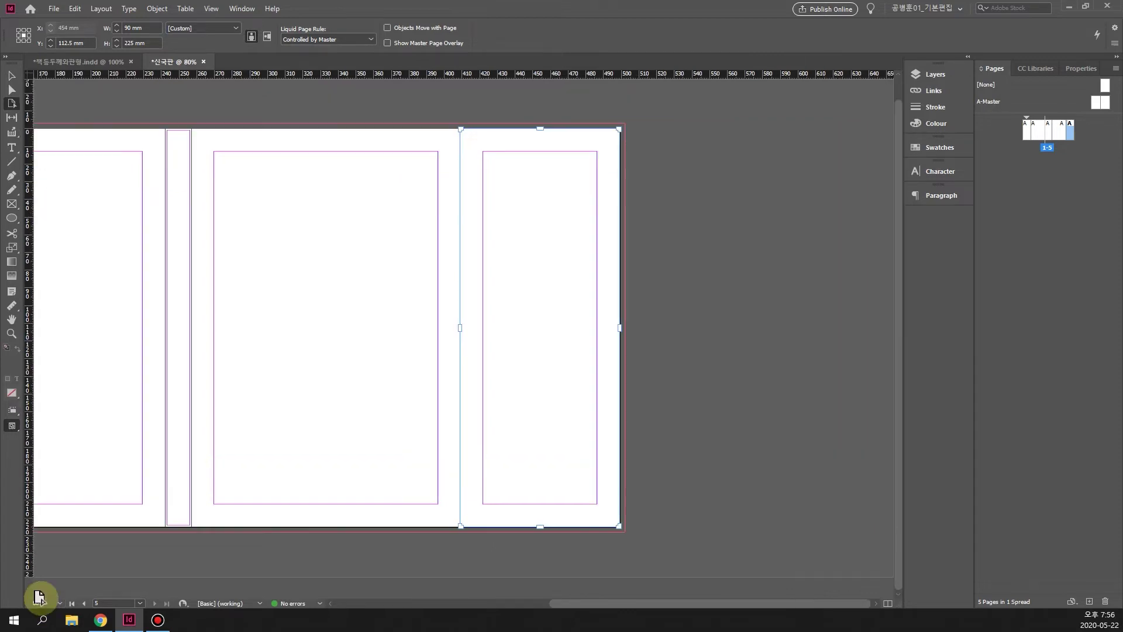
left_click_drag(627, 606, 520, 579)
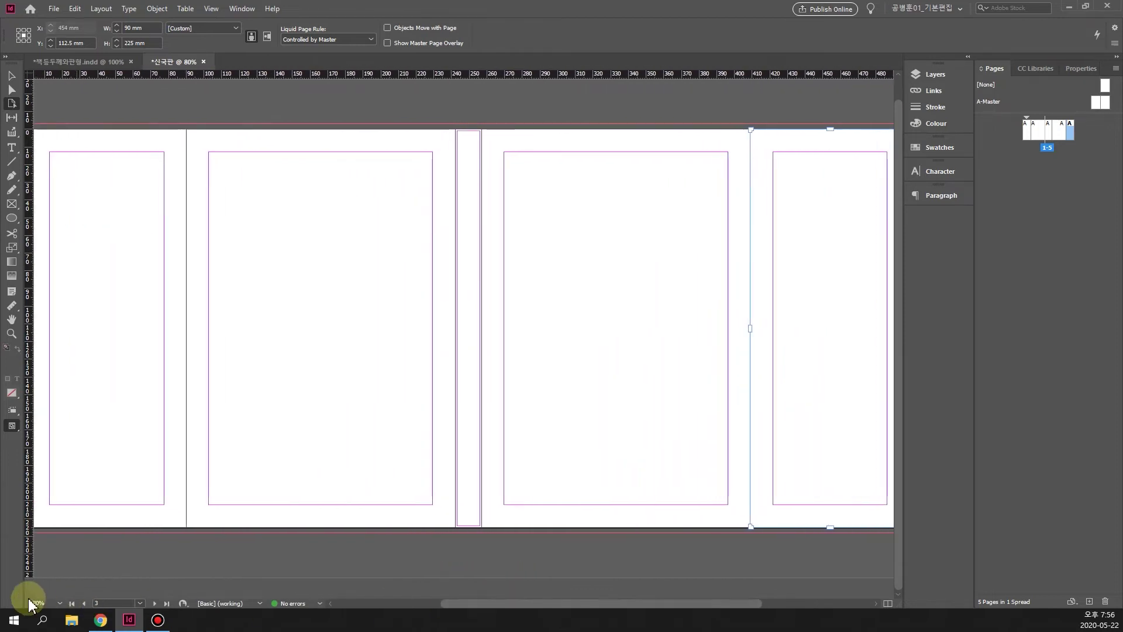
left_click(48, 603)
type("75")
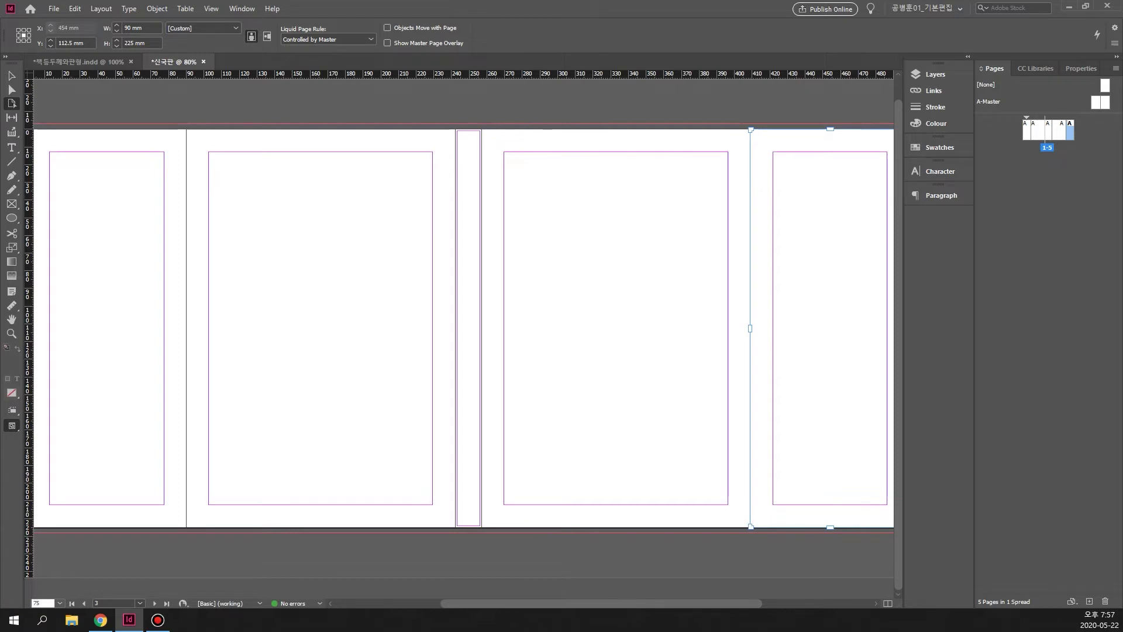
key("Return")
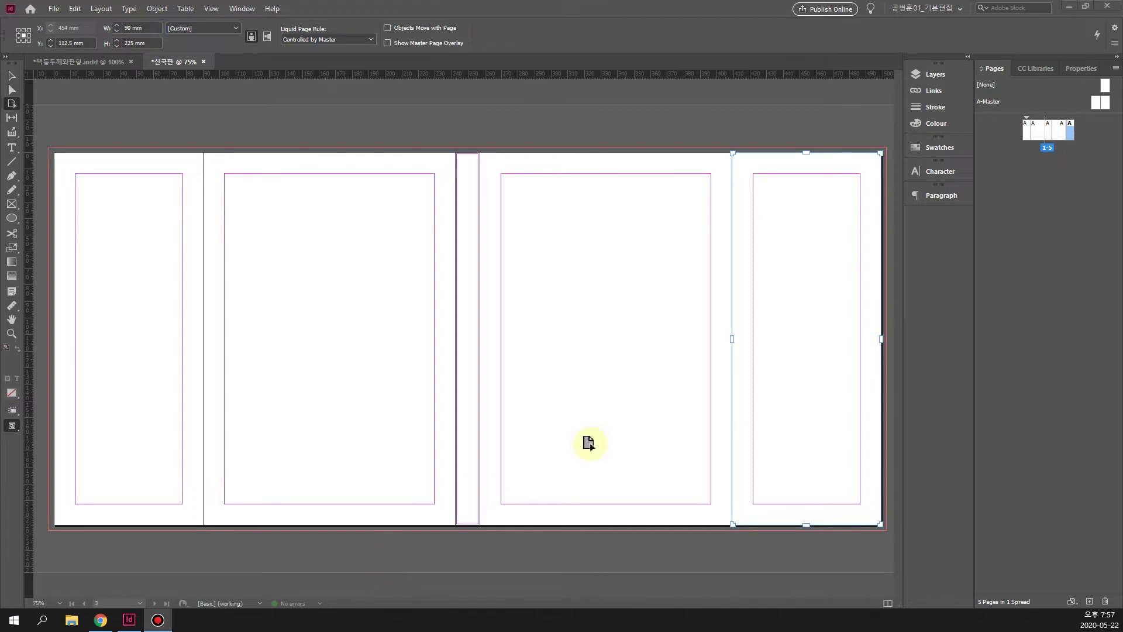
- Compare the spine page's dimensions with the spine thickness formula on pages 2–3 of 책등두께와판형.indd
left_click(468, 176)
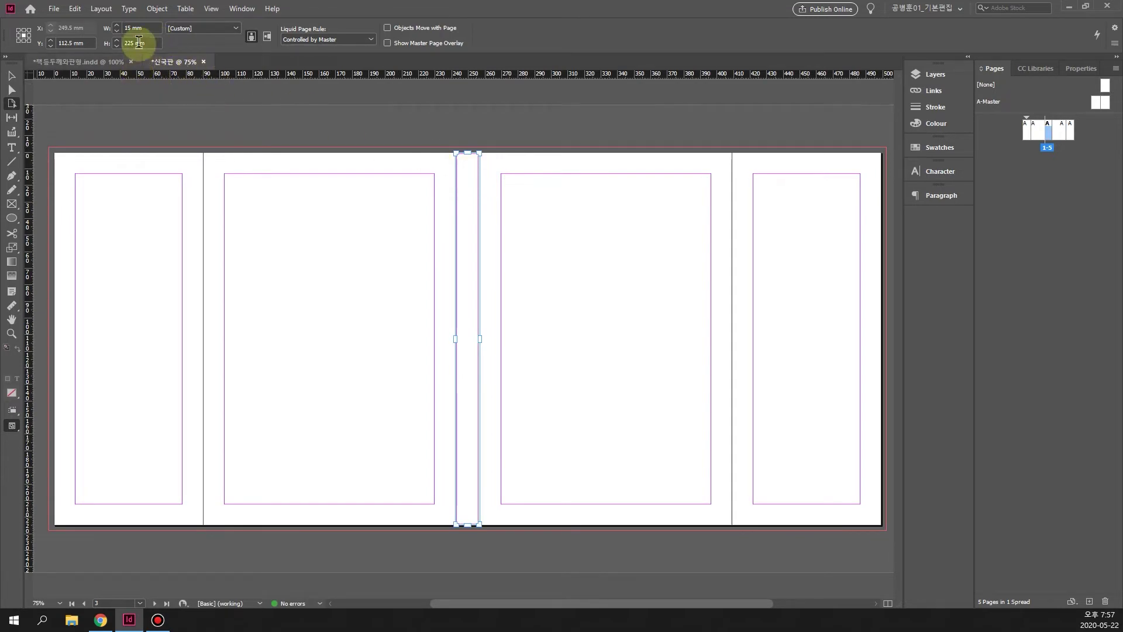
left_click(85, 64)
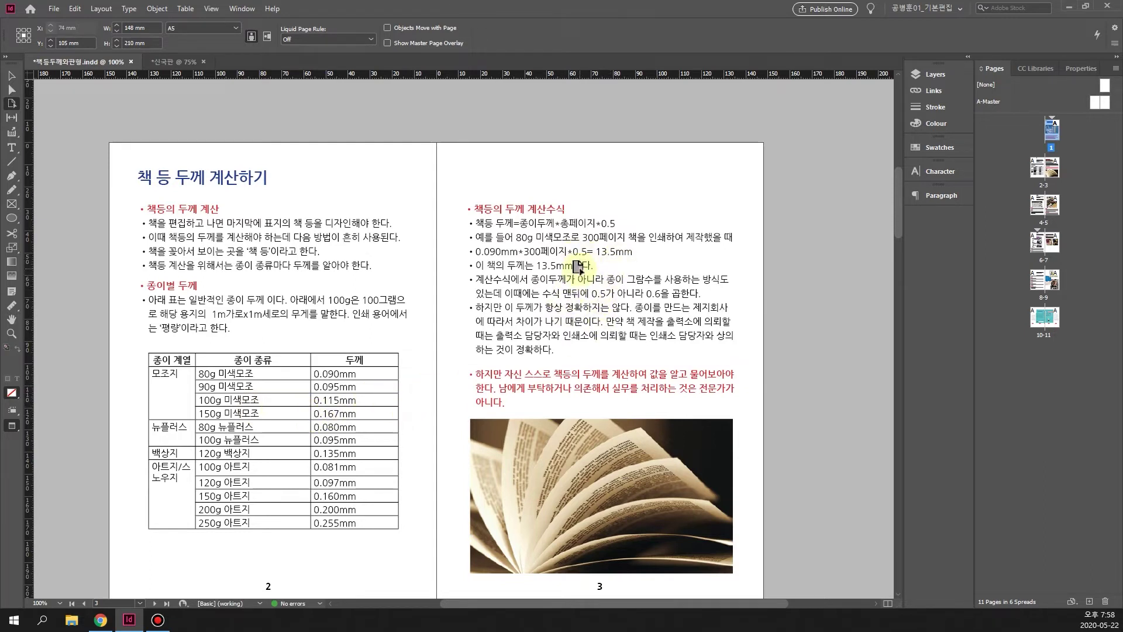
left_click(167, 61)
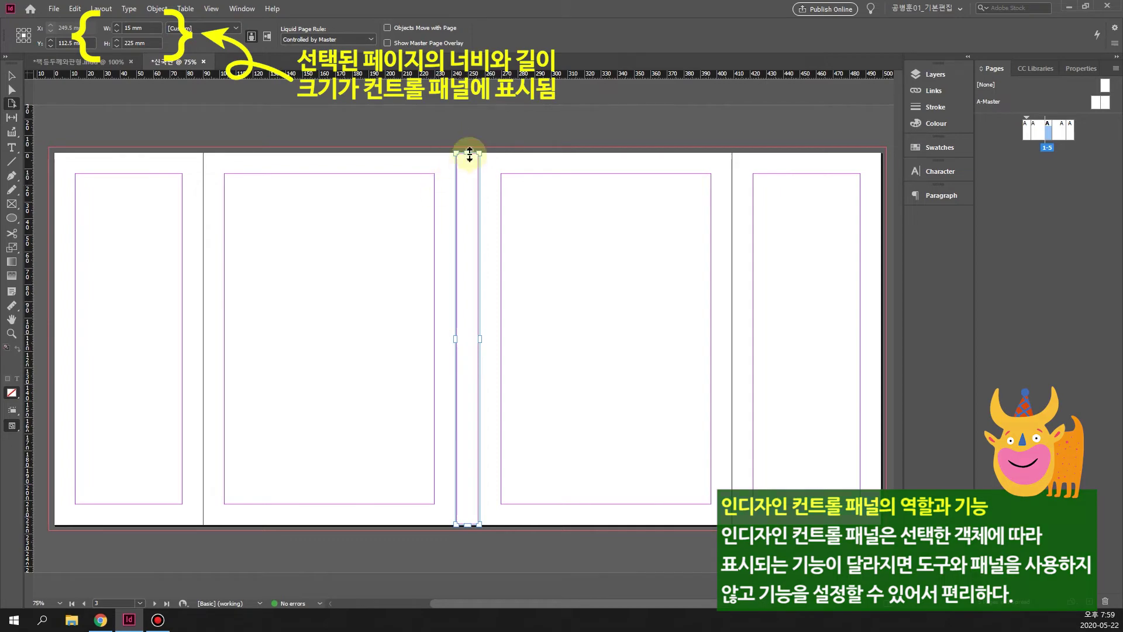
left_click(108, 62)
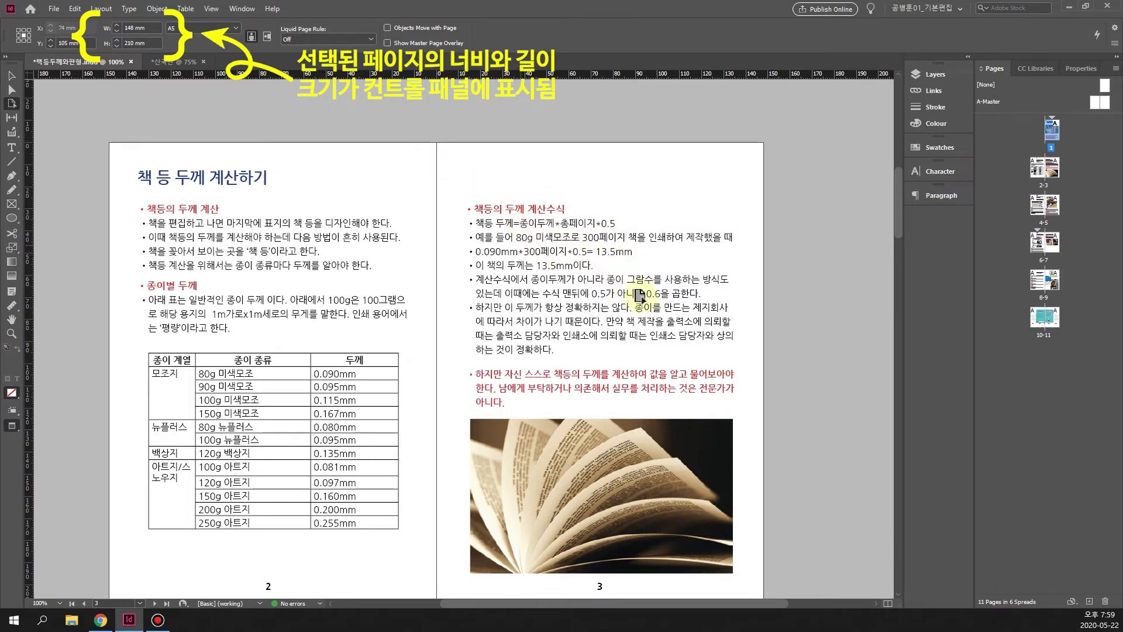
- Compare the cover spread with the book format sizes on page 8 and the sample cover on pages 10–11 of 책등두께와판형.indd
left_click(173, 65)
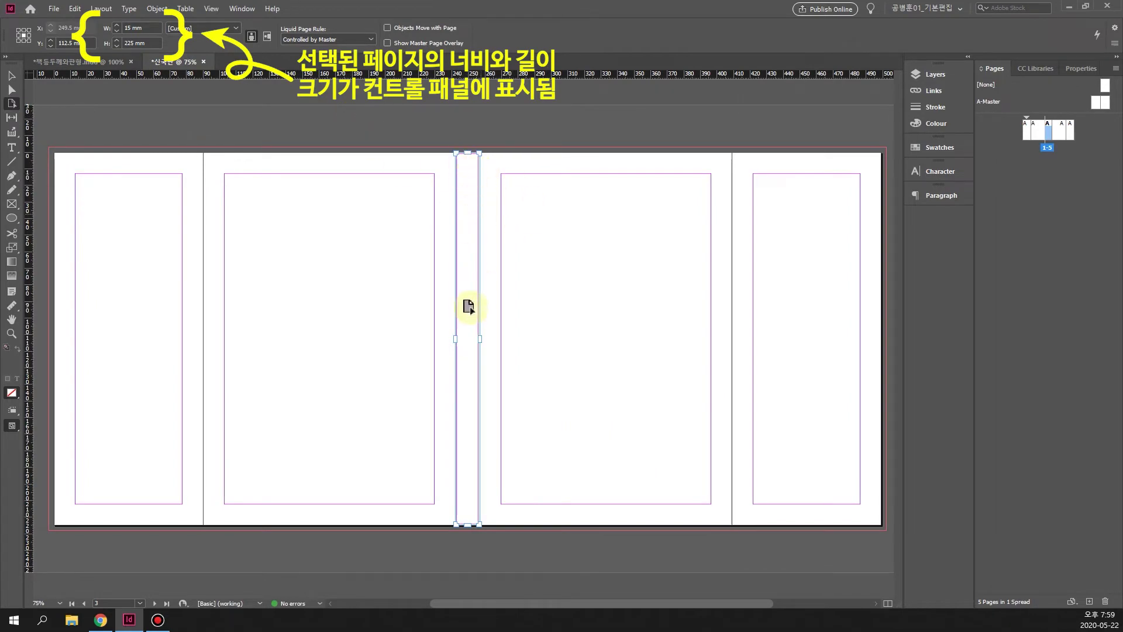
left_click(88, 62)
scroll(500, 305, "down", 5)
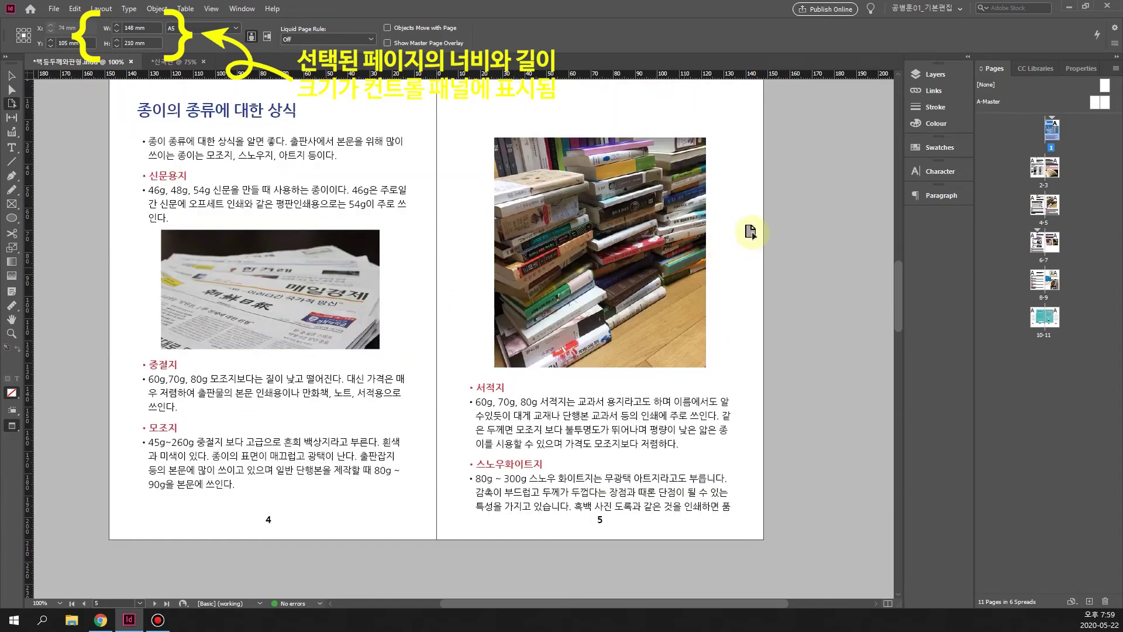
left_click_drag(897, 301, 915, 489)
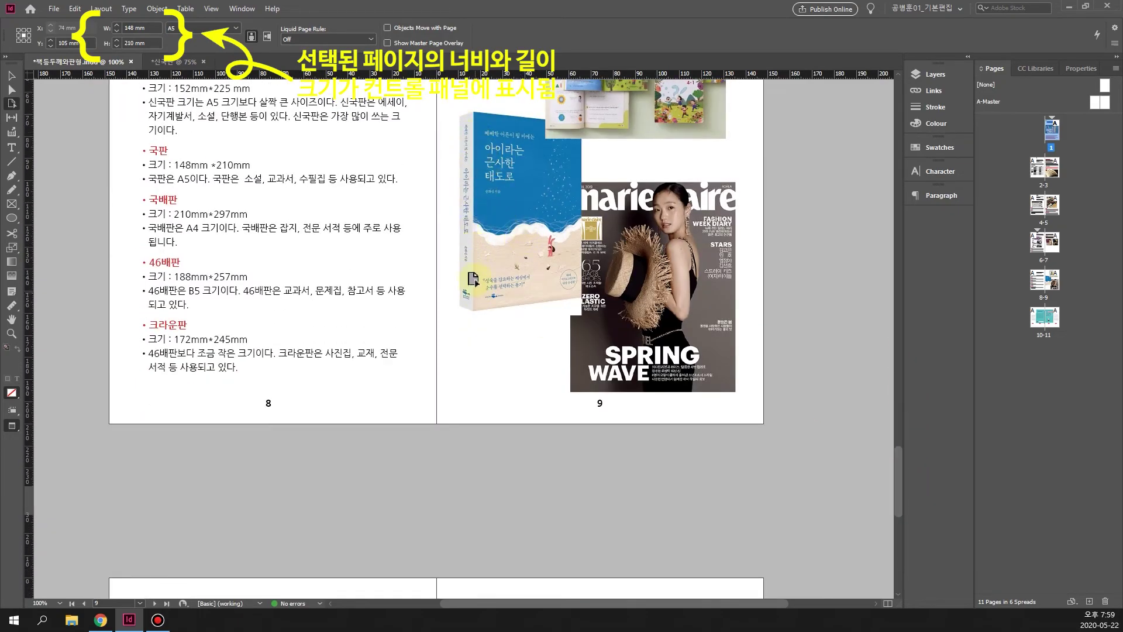
scroll(482, 344, "down", 3)
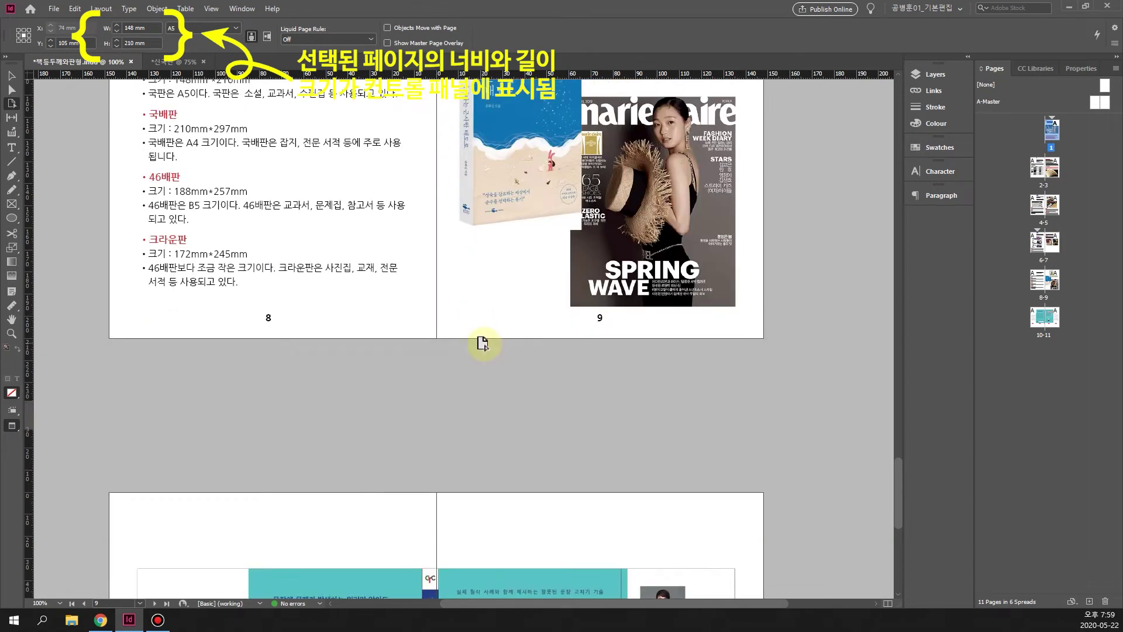
scroll(482, 344, "down", 8)
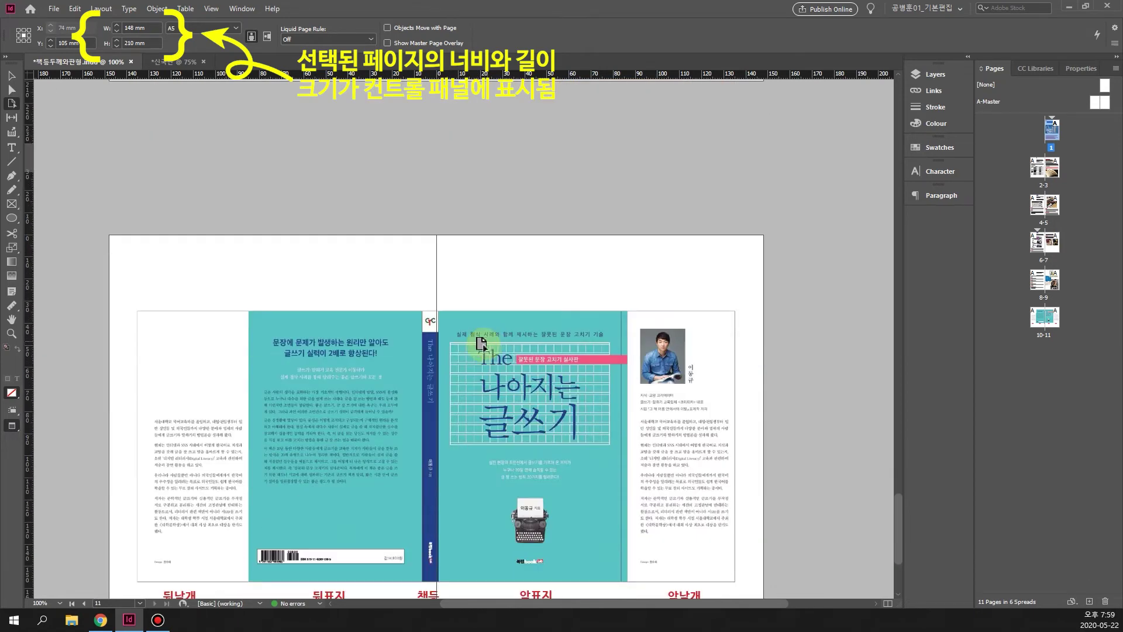
left_click(174, 61)
left_click(465, 220)
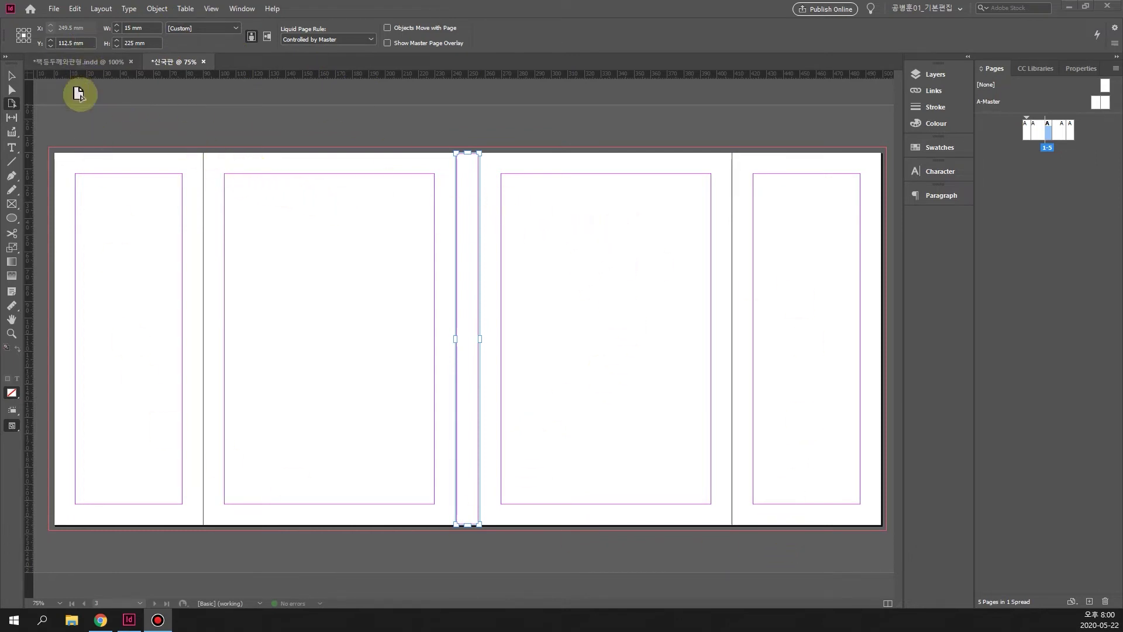
- Save the cover document as 신국판01.indd in the 11_책표지 folder
left_click(54, 8)
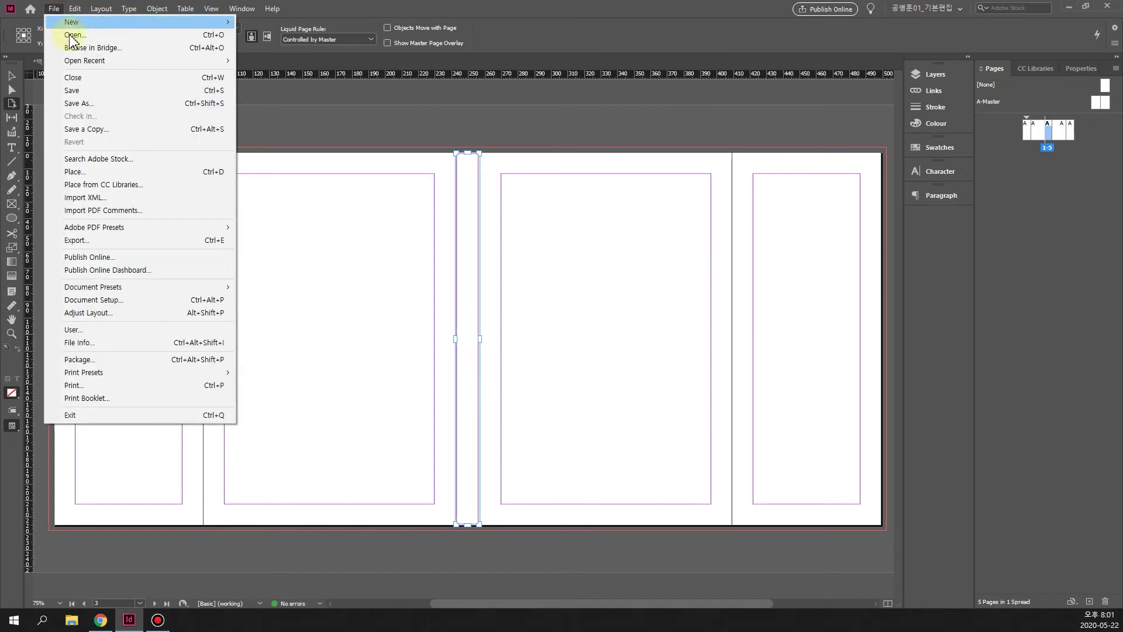
left_click(147, 103)
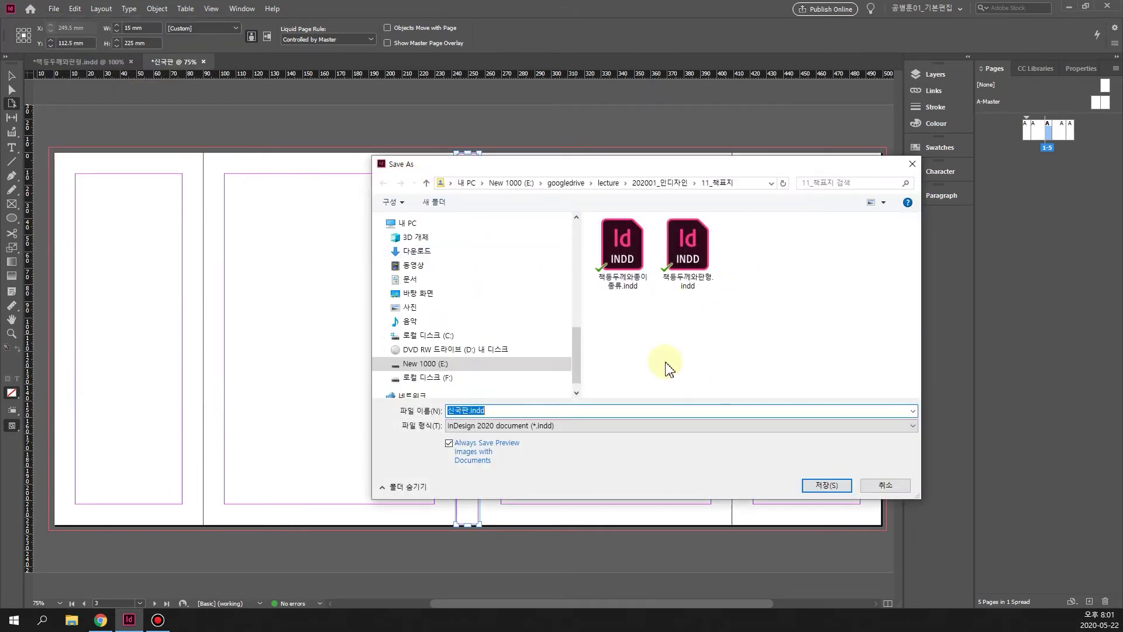
left_click(468, 411)
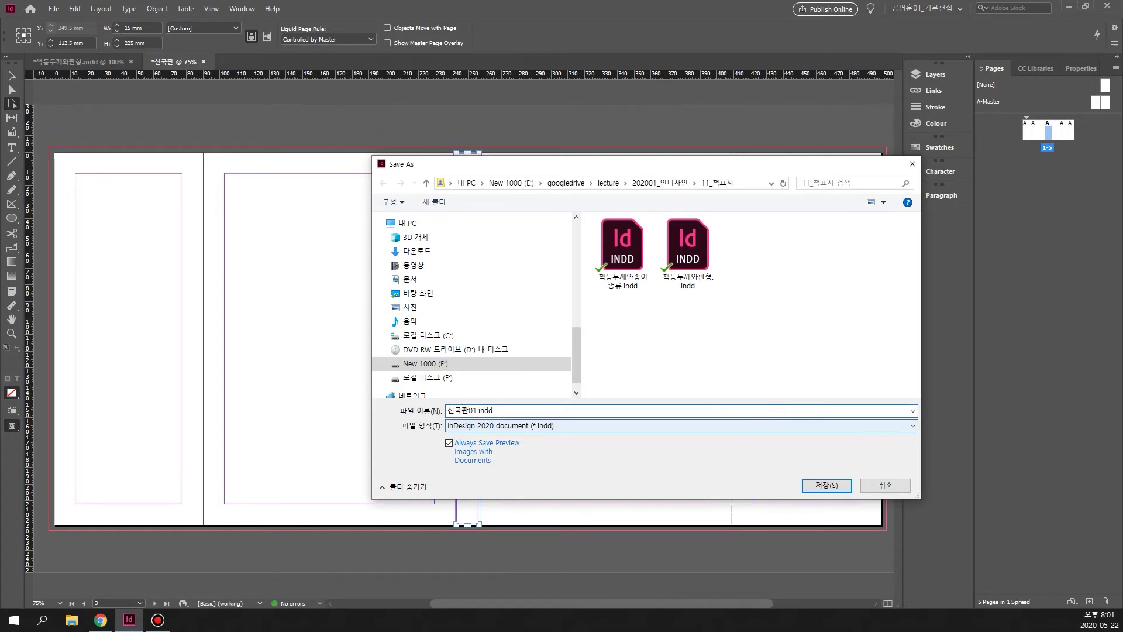
type("01")
left_click(826, 487)
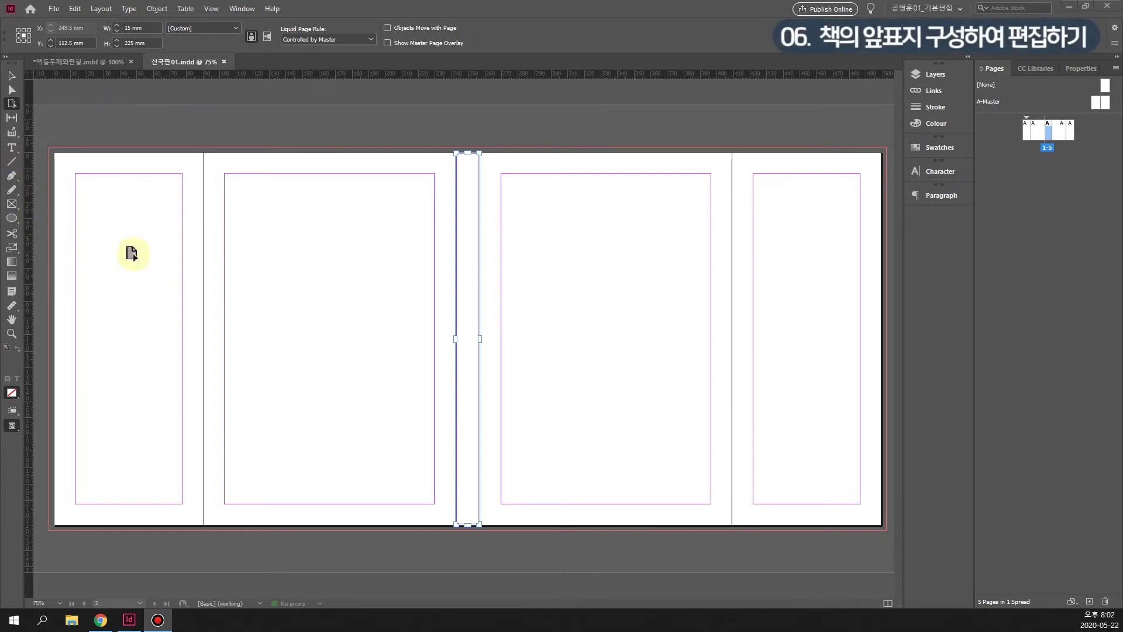
- Draw a text frame about 101 mm wide in the upper part of the front cover and set its font style to ExtraBold
left_click(12, 147)
left_click(938, 171)
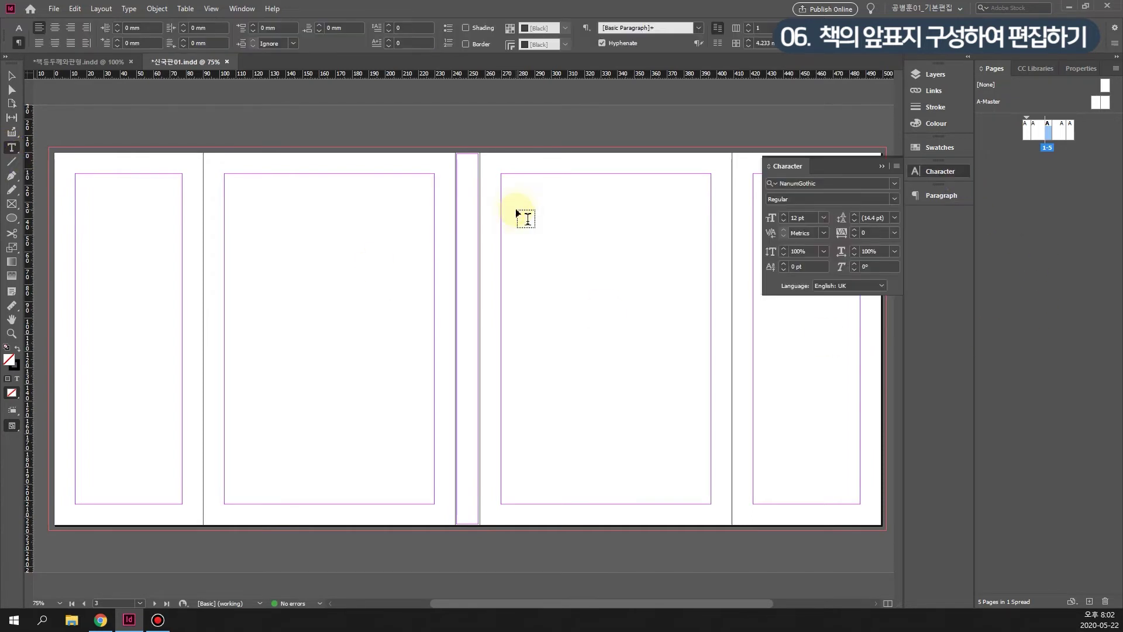
left_click_drag(519, 210, 687, 292)
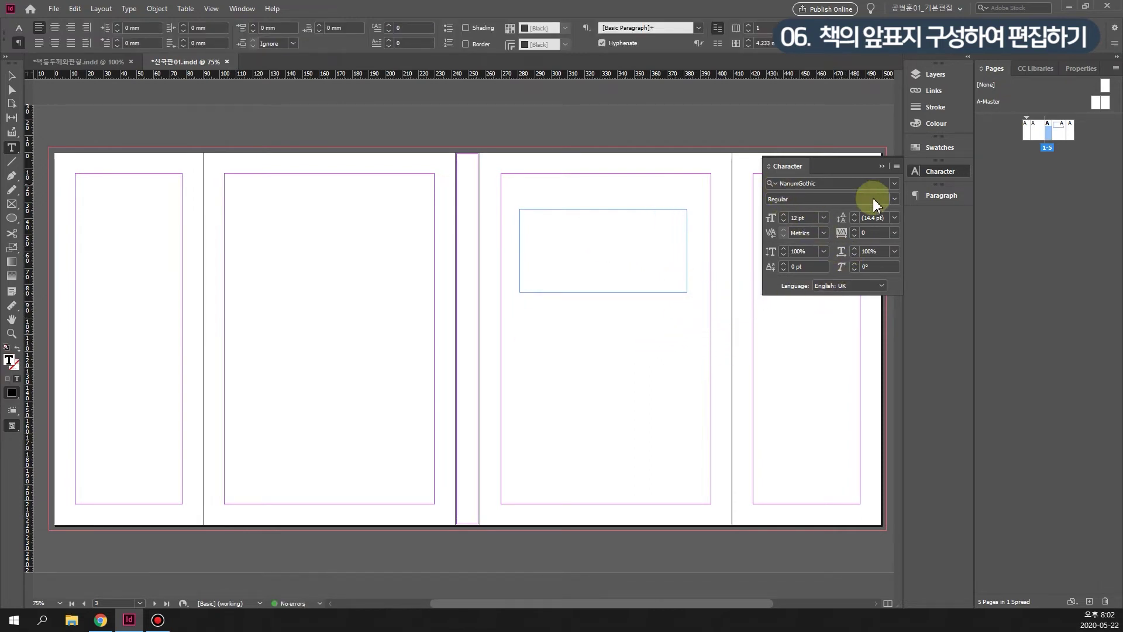
left_click(893, 200)
left_click(805, 248)
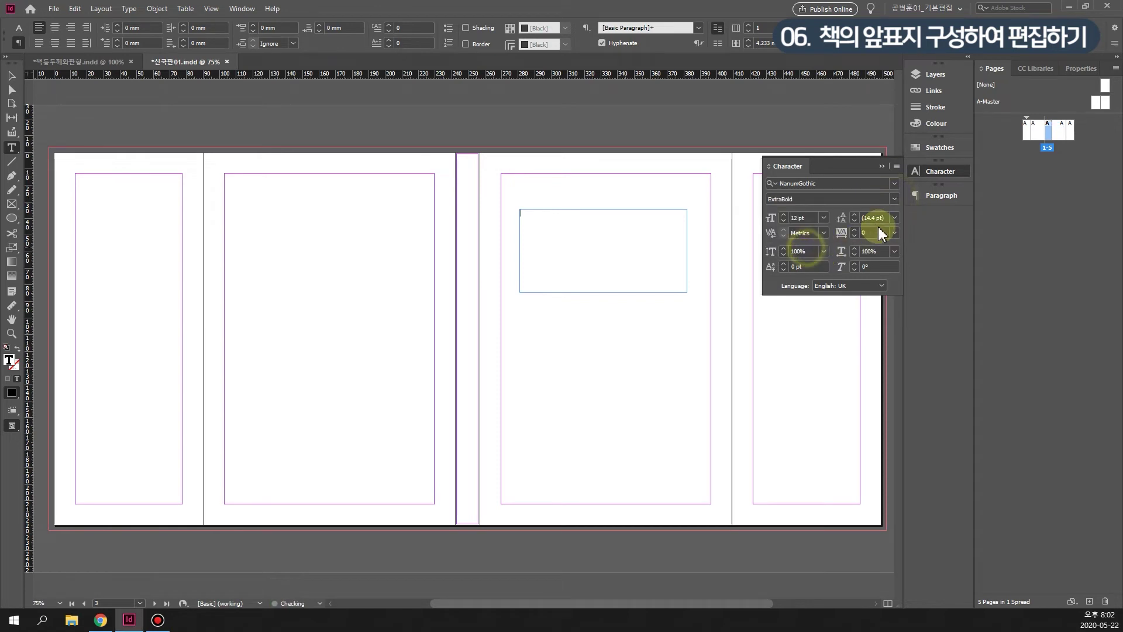
- Try font sizes of 200 pt and 100 pt for the empty front-cover text frame
double_click(795, 218)
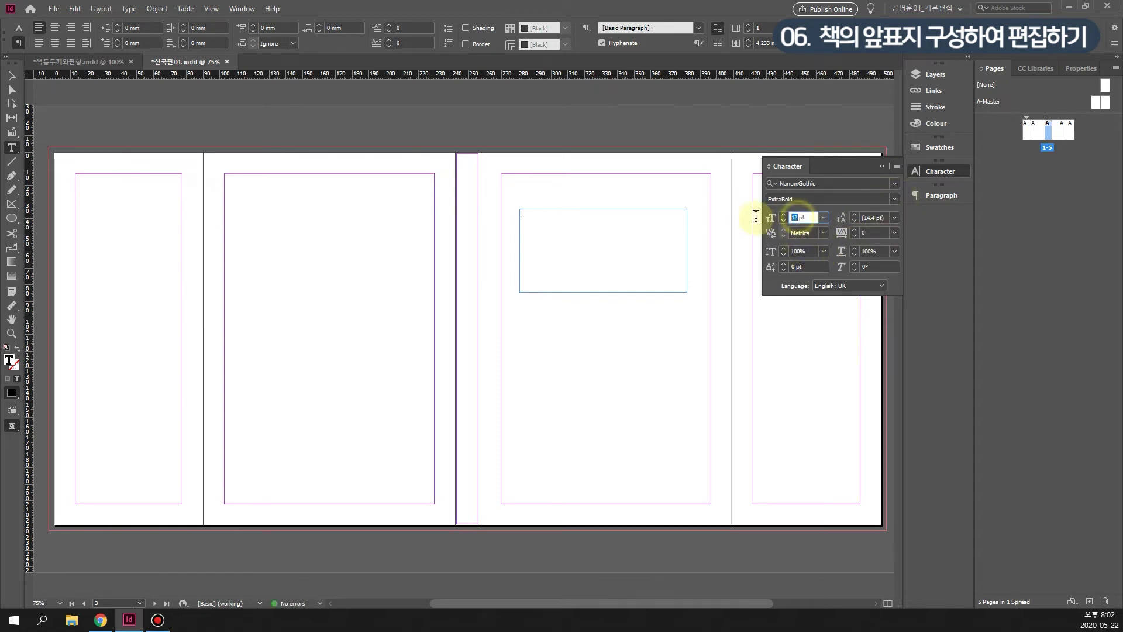
type("200")
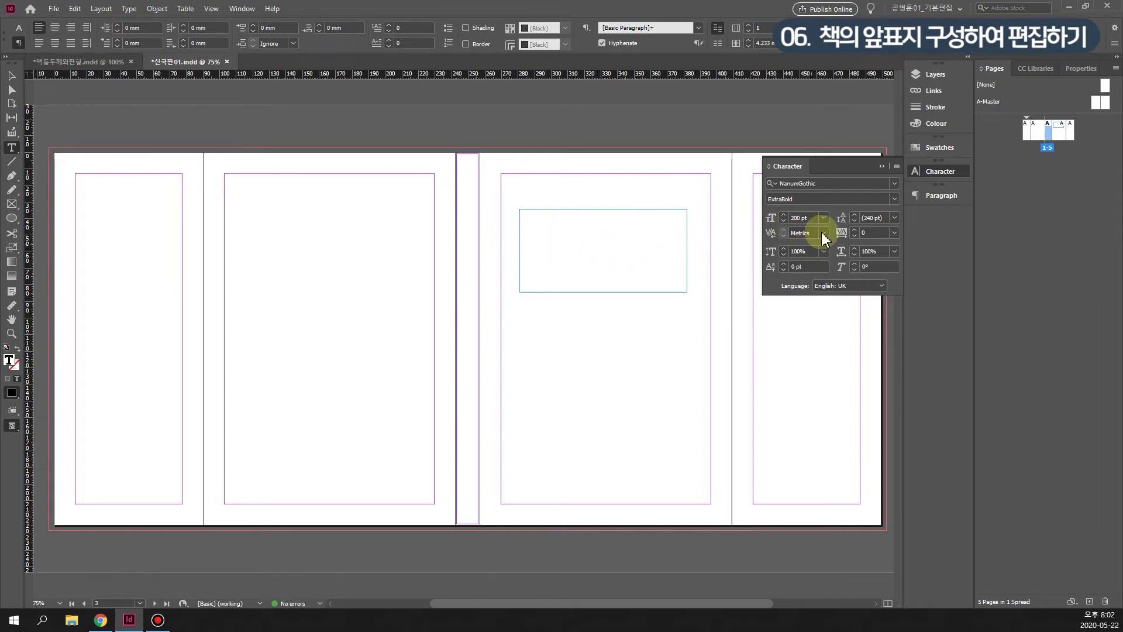
double_click(797, 218)
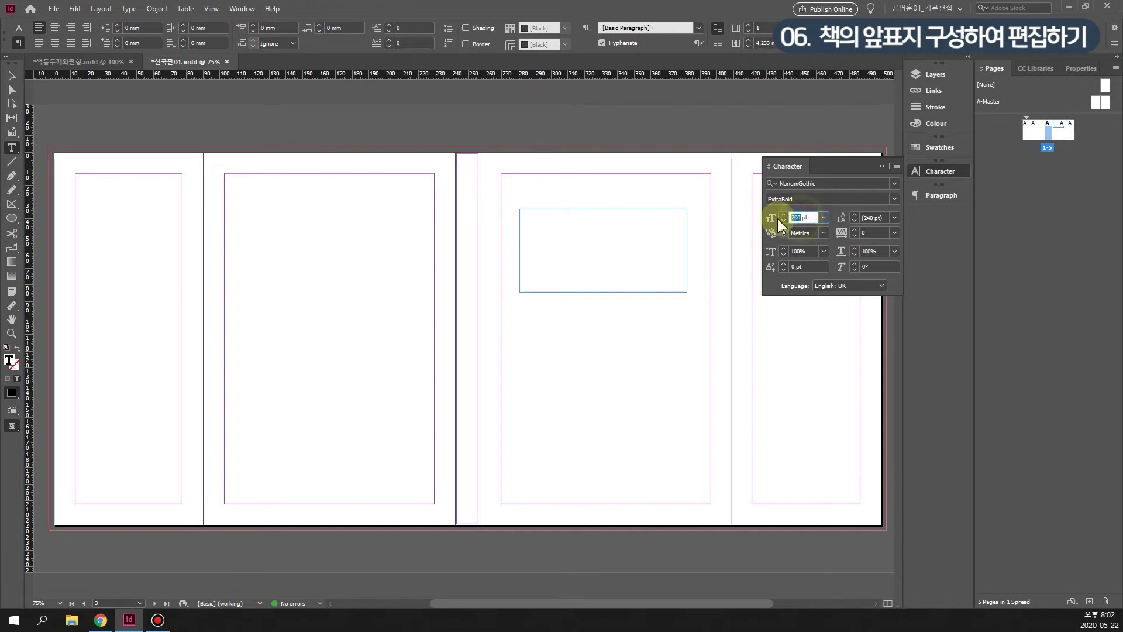
type("100")
key("Return")
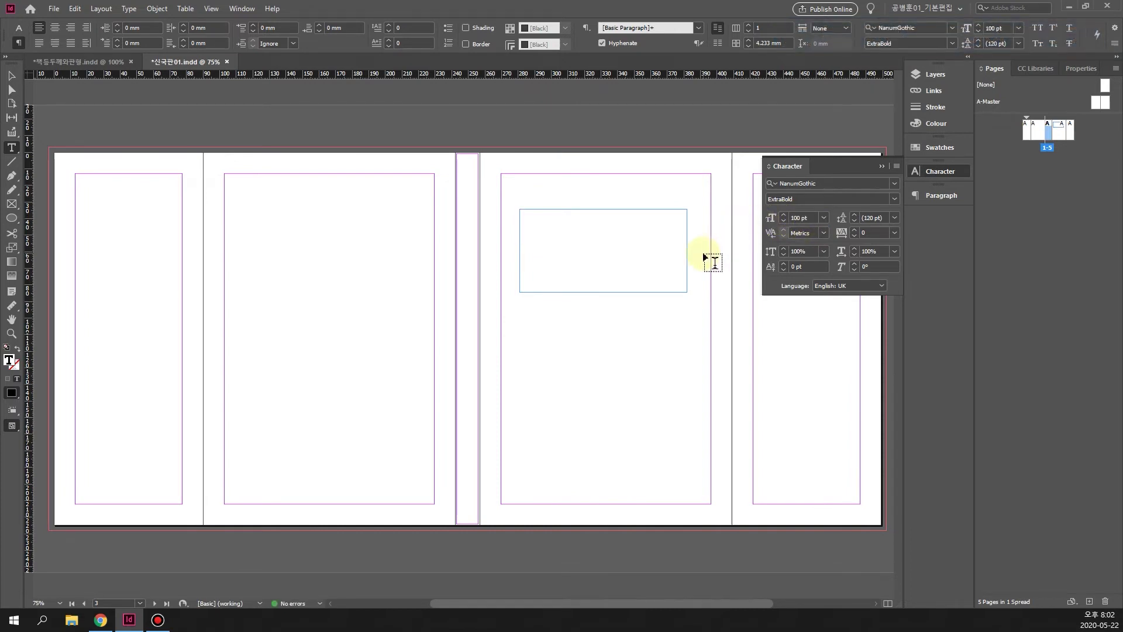
- Set the font size to 60 pt and enter the title "4차 산업혁명 상식사전" in the front-cover frame
double_click(798, 219)
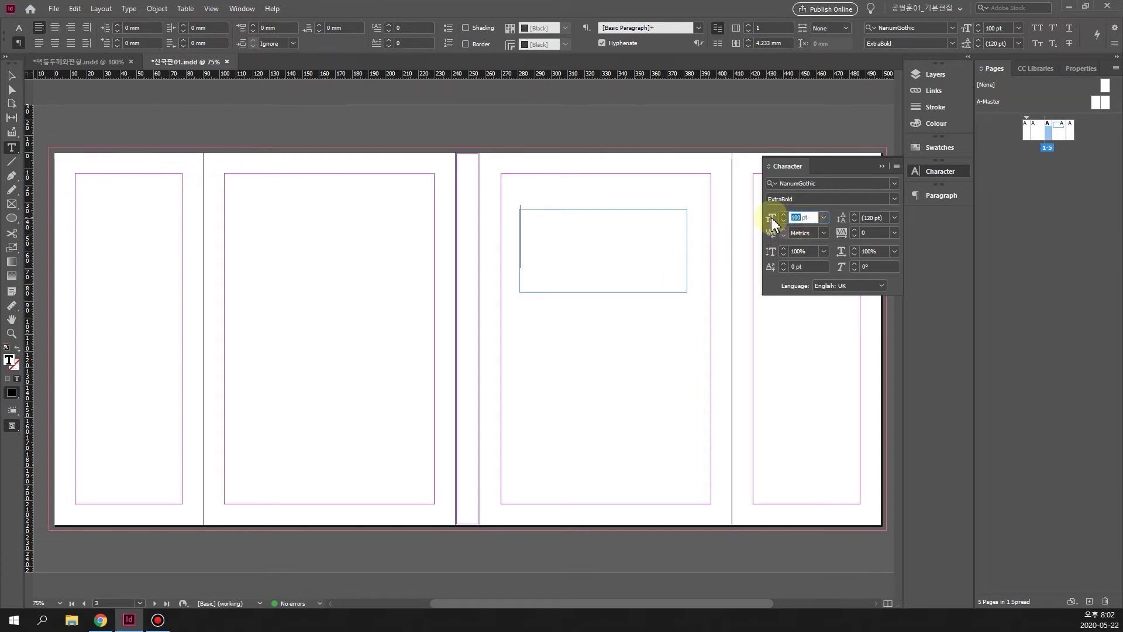
type("60")
key("Return")
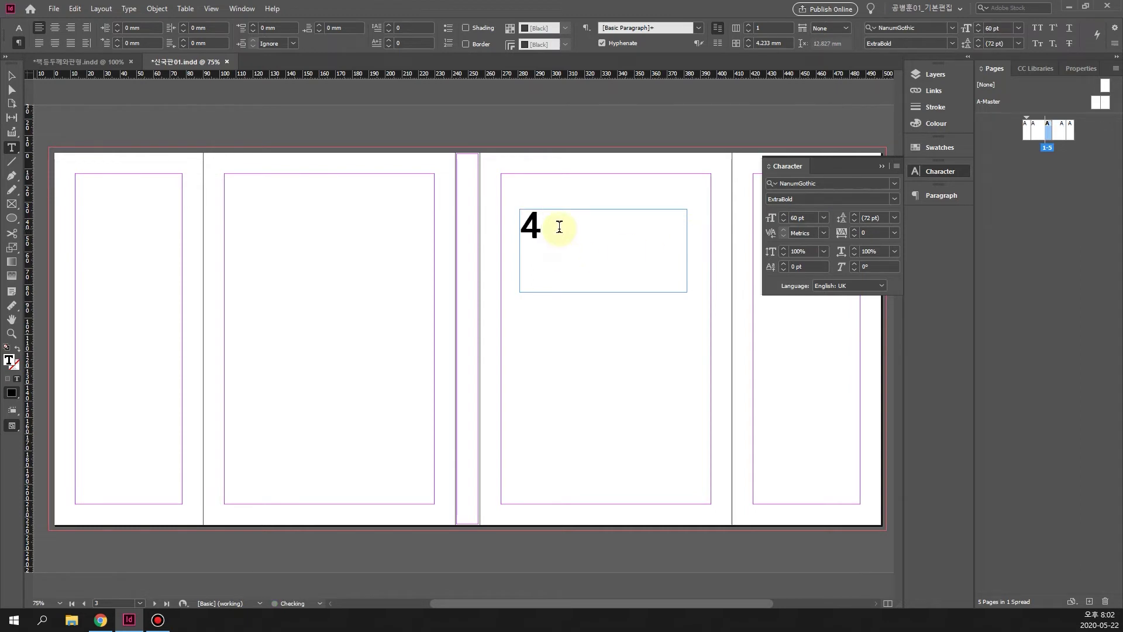
type("차 산업혁명 상식사")
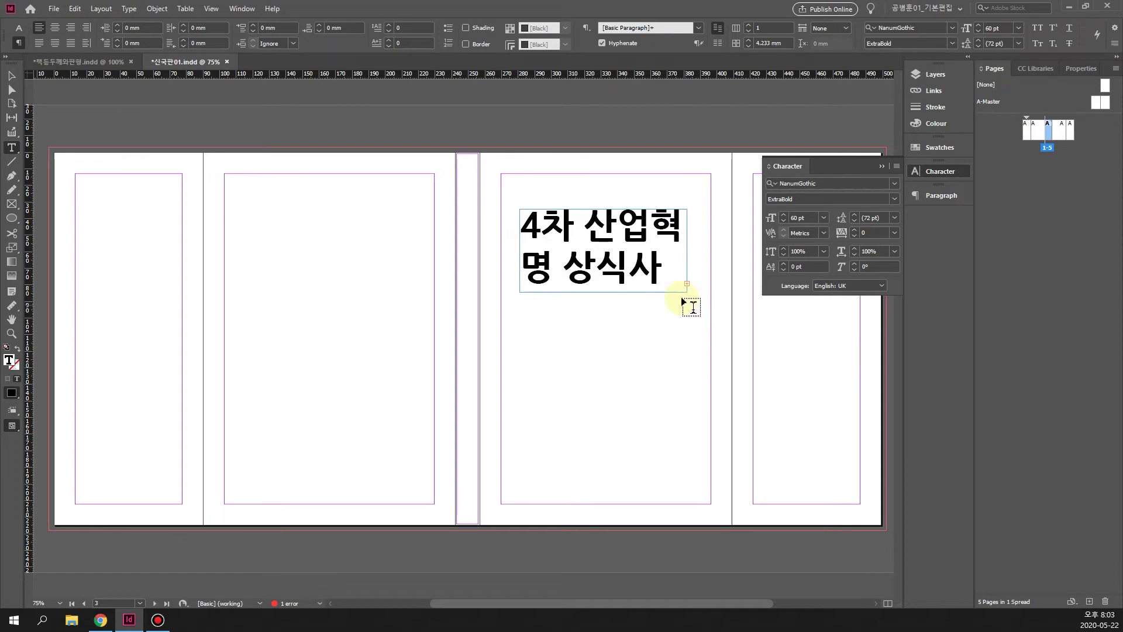
- Extend the title frame downward to a height of about 70.5 mm so it holds the whole title
left_click(11, 76)
left_click(682, 295)
left_click_drag(603, 294, 606, 326)
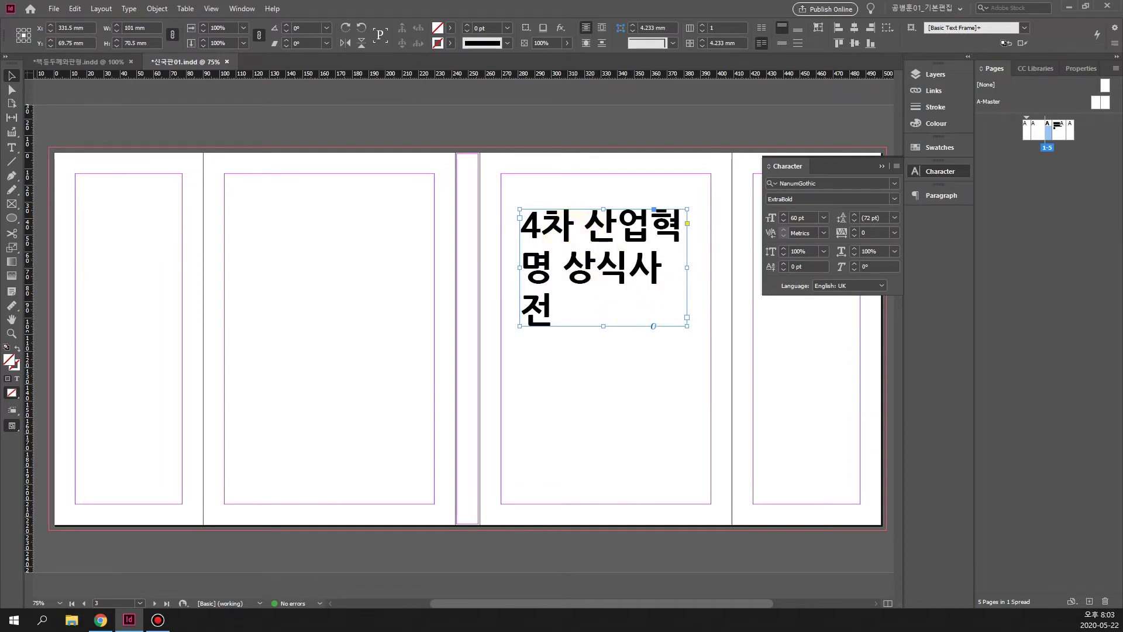
- Break the title after "4차" and remove the leading space before "산업혁명"
left_click(11, 148)
left_click(543, 225)
left_click(625, 248)
key("Return")
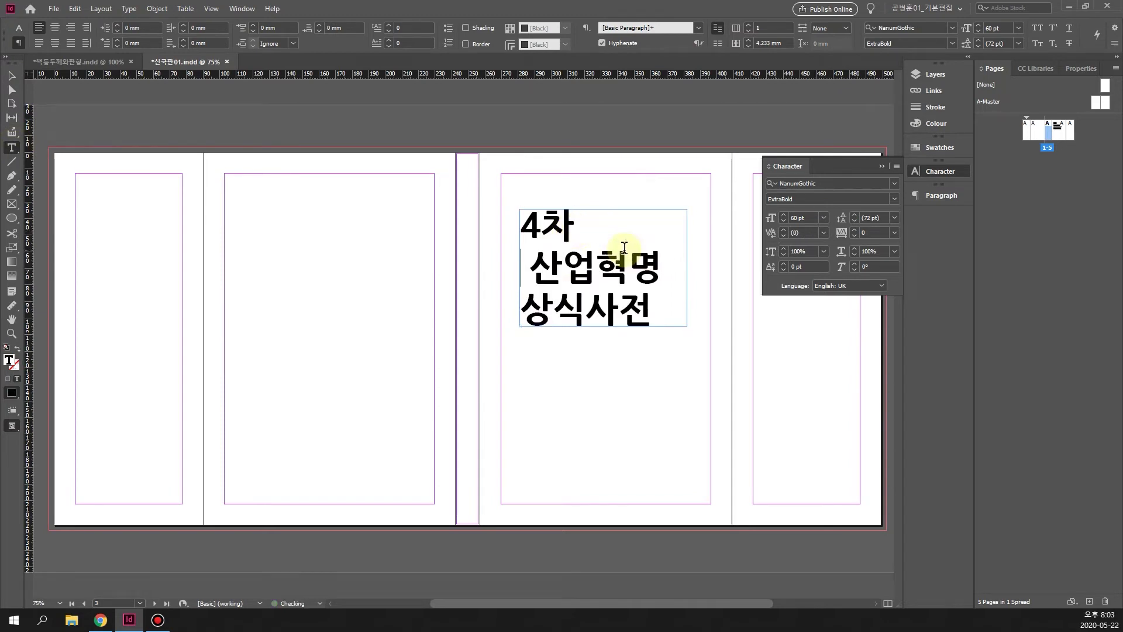
key("Delete")
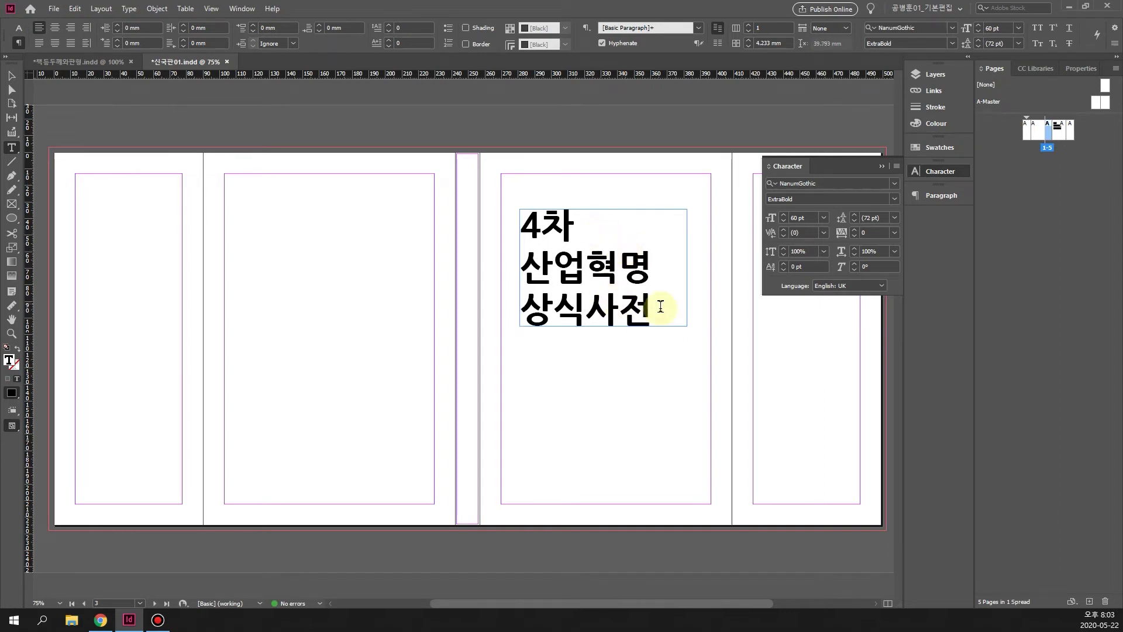
- Reduce the leading of the whole three-line title to 68 pt
left_click_drag(643, 313, 498, 215)
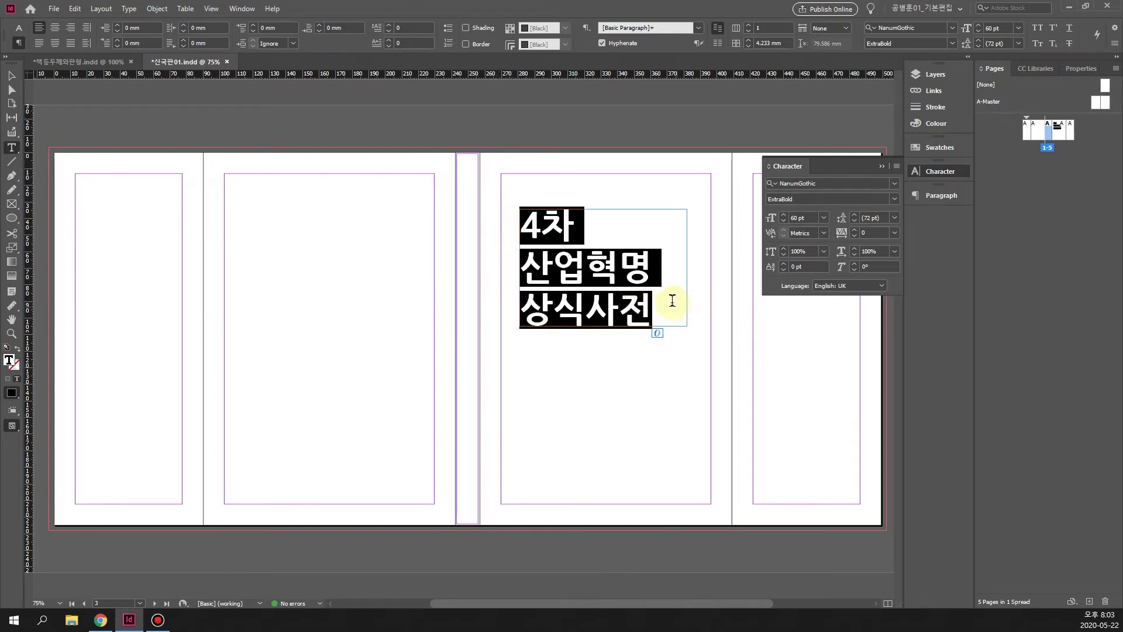
left_click_drag(654, 314, 527, 224)
left_click(854, 221)
left_click(854, 221)
left_click(854, 221)
left_click(854, 221)
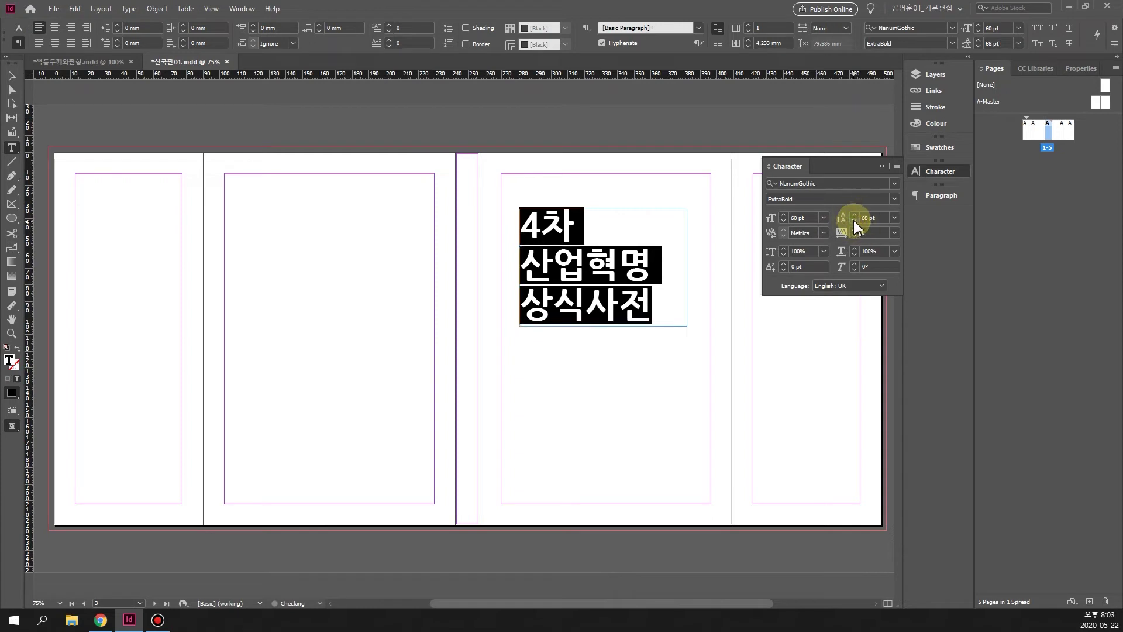
- Try a tracking of -50 on the whole title and settle on -25
left_click(893, 233)
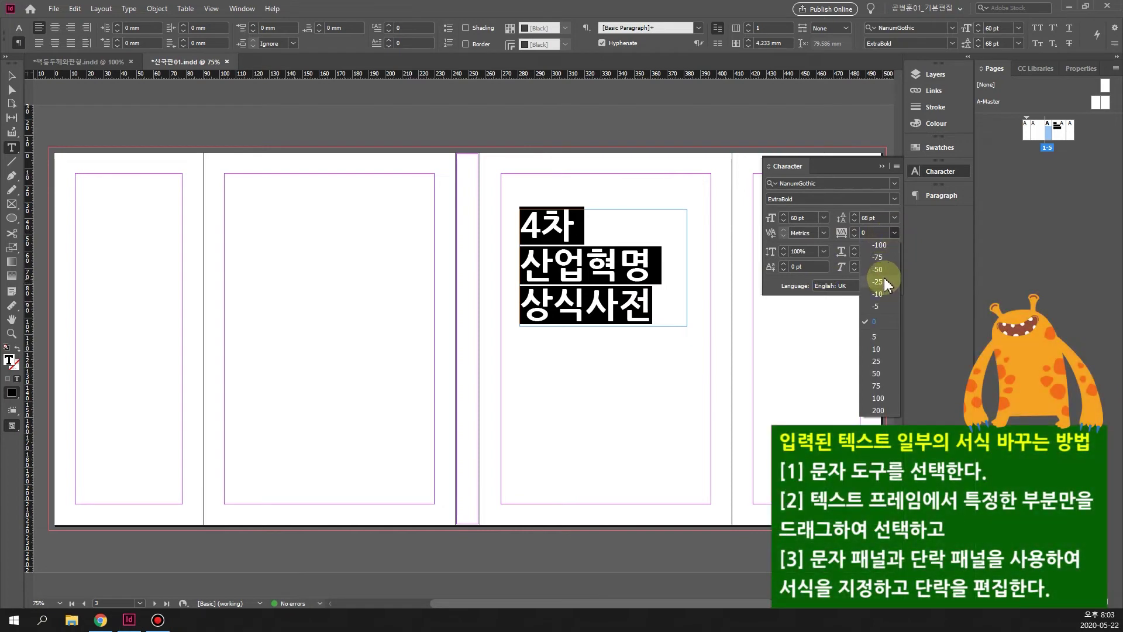
left_click(879, 270)
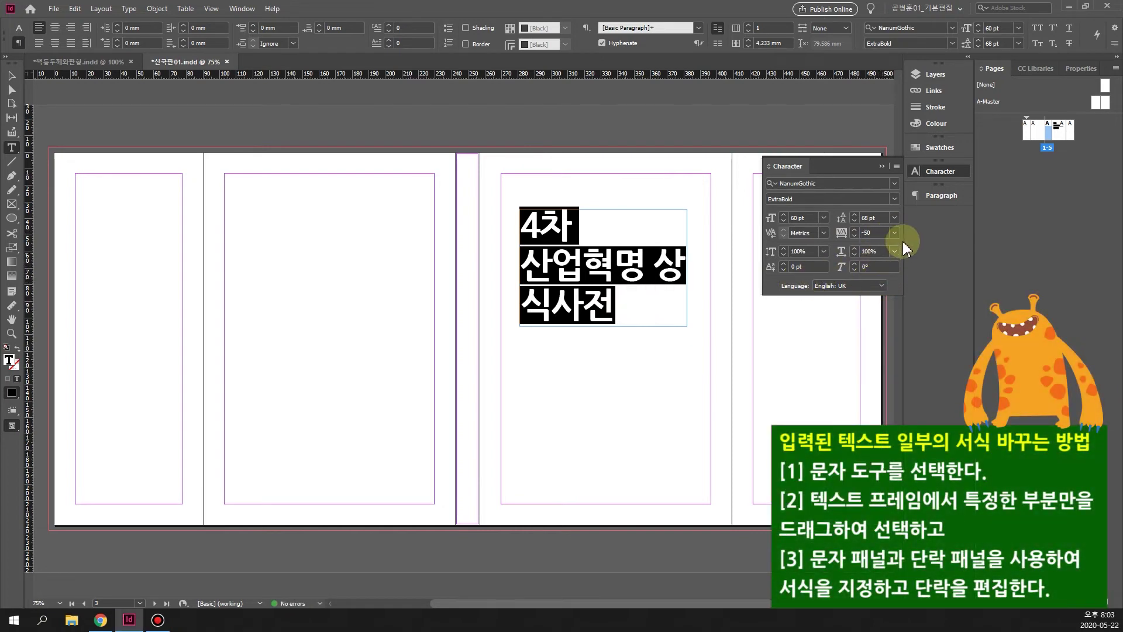
left_click(894, 233)
left_click(876, 283)
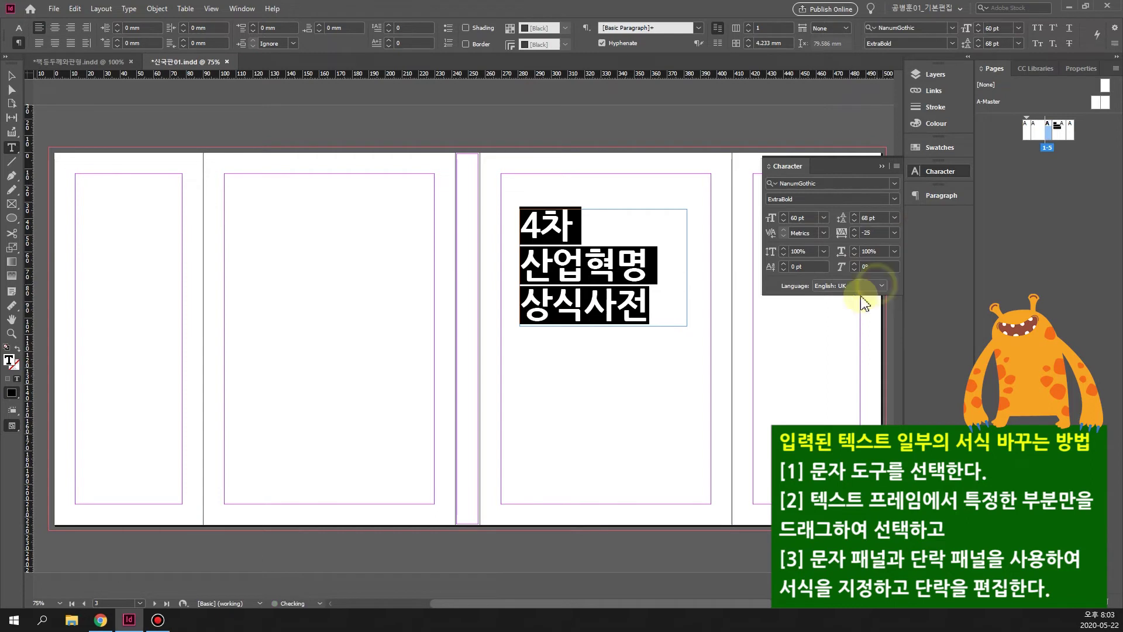
- Select only the last title line, "상식사전", as a partial text selection
left_click(616, 301)
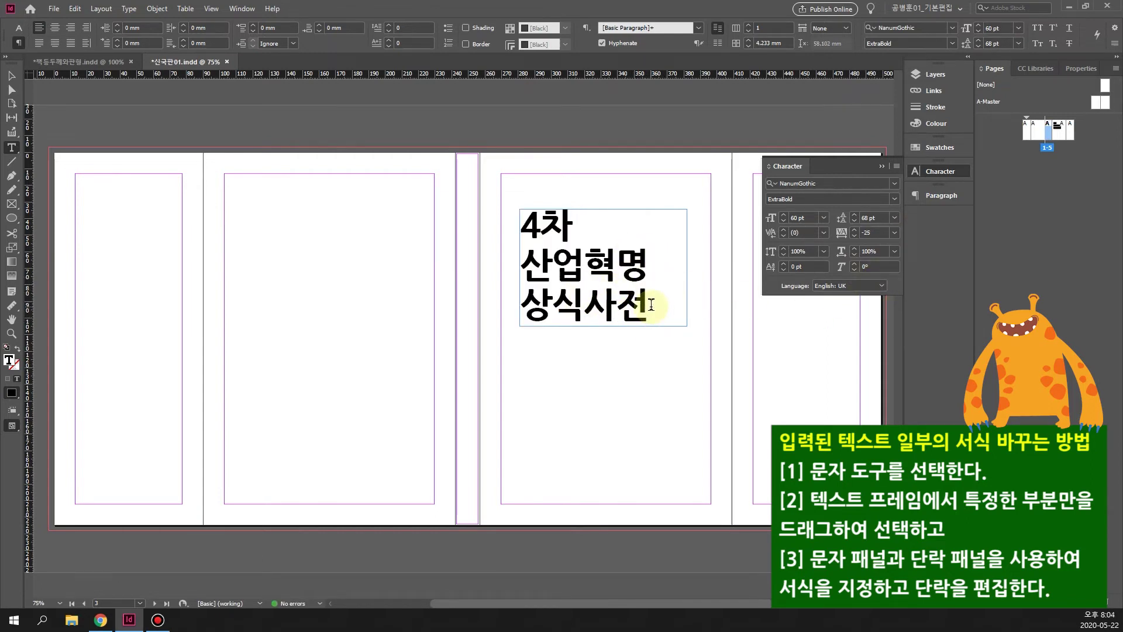
left_click_drag(651, 305, 514, 304)
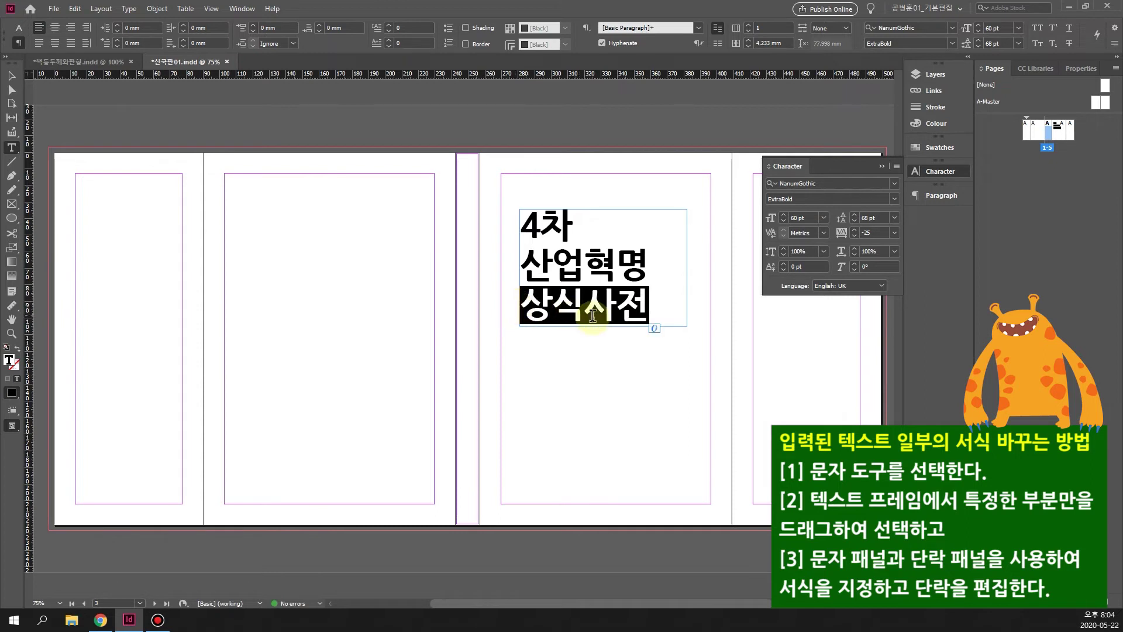
left_click(534, 302)
left_click_drag(644, 304, 527, 303)
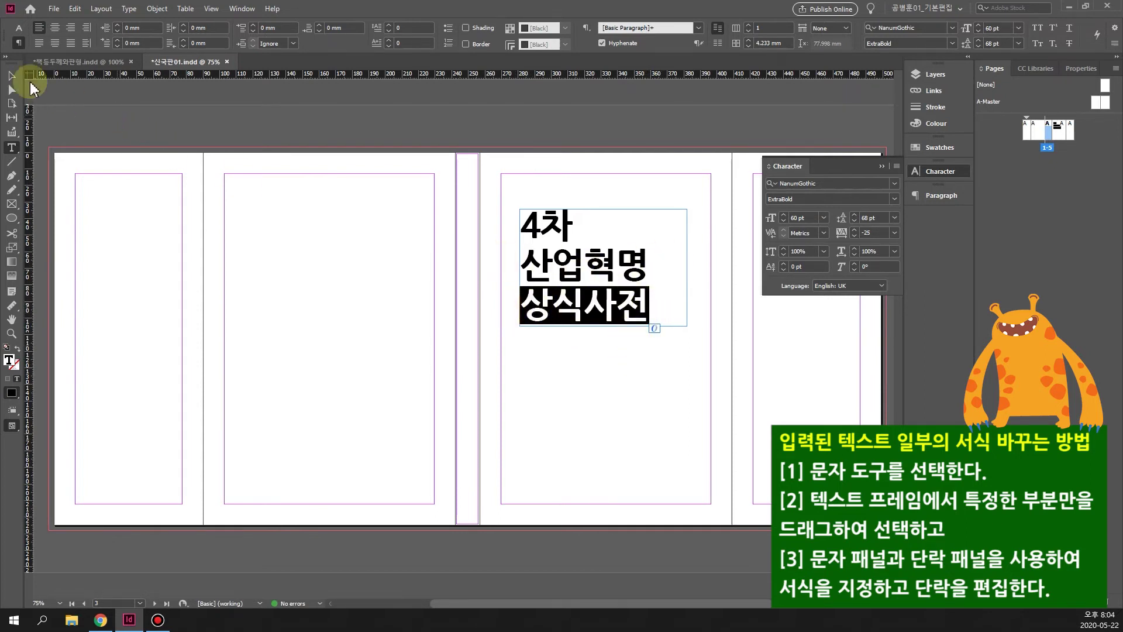
- Move the title frame to the upper-left corner of the front cover's margins, deselect it and switch to the Type tool
left_click(15, 76)
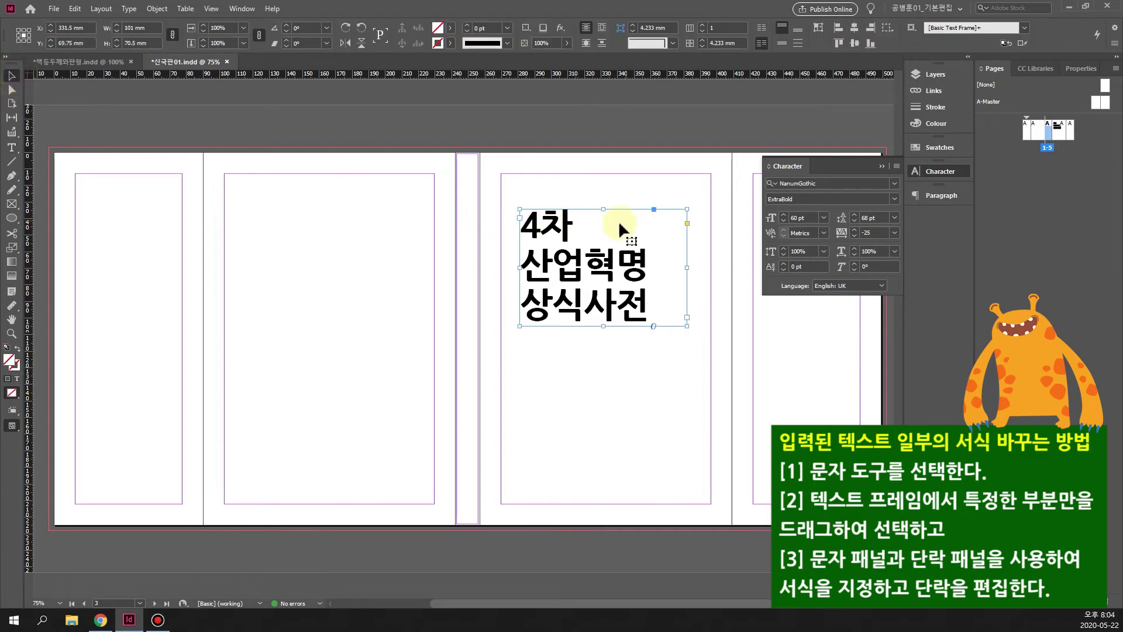
left_click_drag(586, 275, 552, 205)
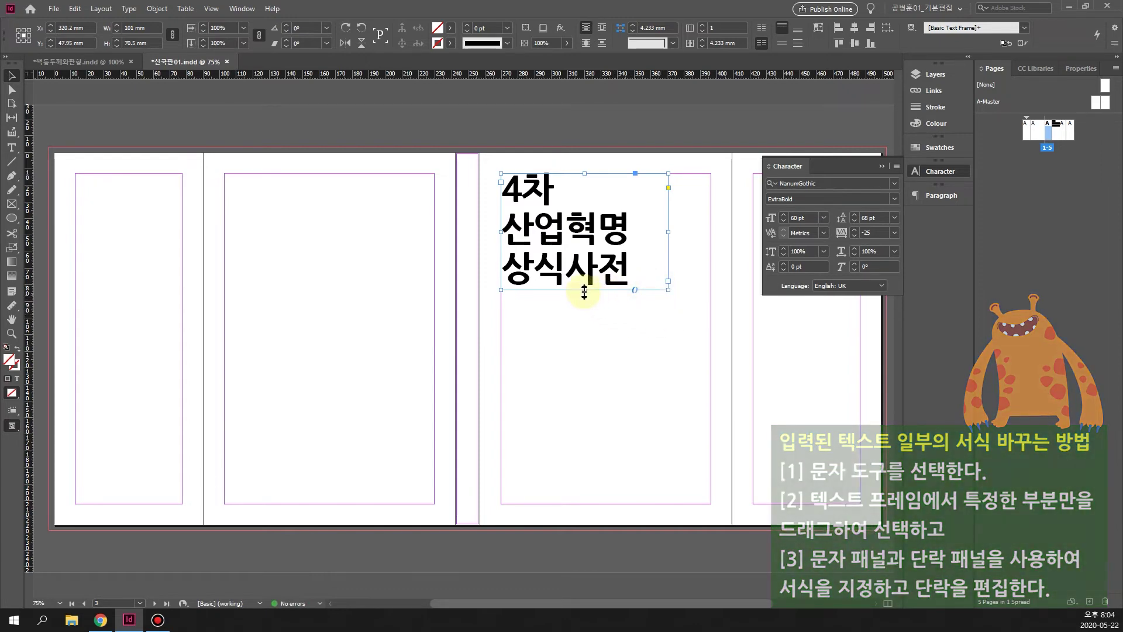
left_click(647, 322)
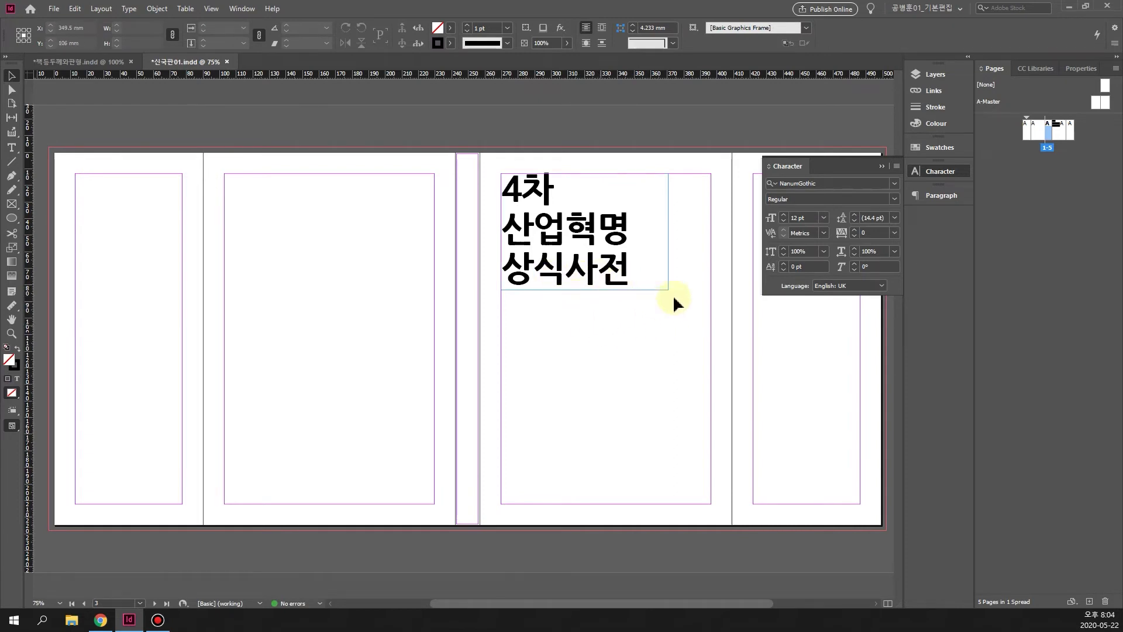
left_click(12, 149)
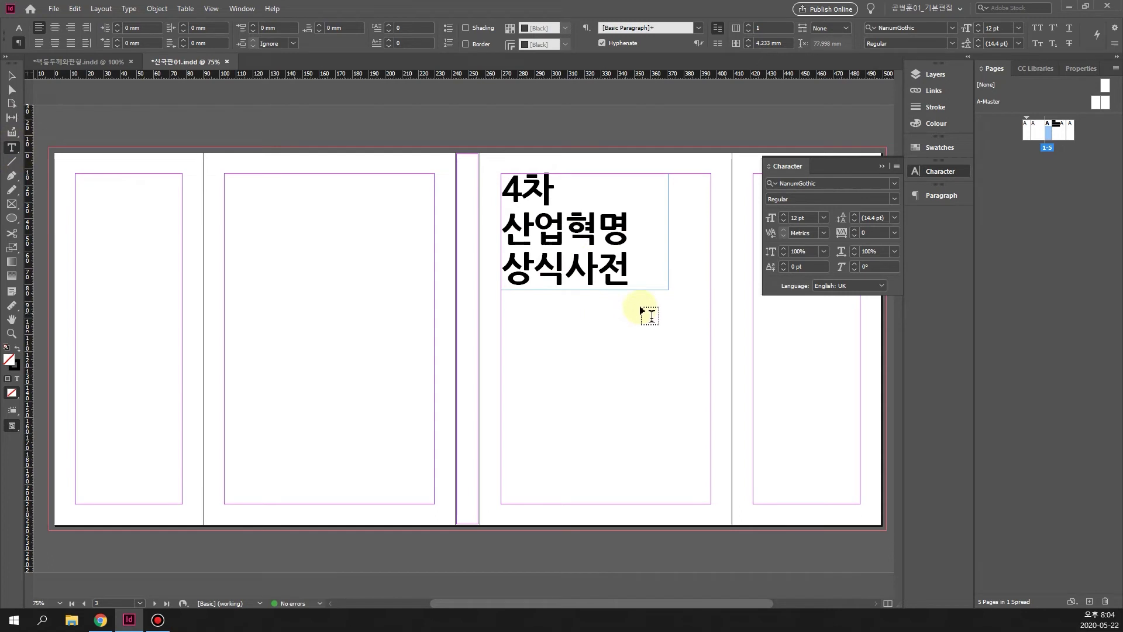
- Draw a text frame of about 69.5 × 34 mm below the title and enter the subtitle "58개 핵심 키워드로 끝내는 4차 산업혁명의 모든 것"
left_click_drag(614, 316, 697, 351)
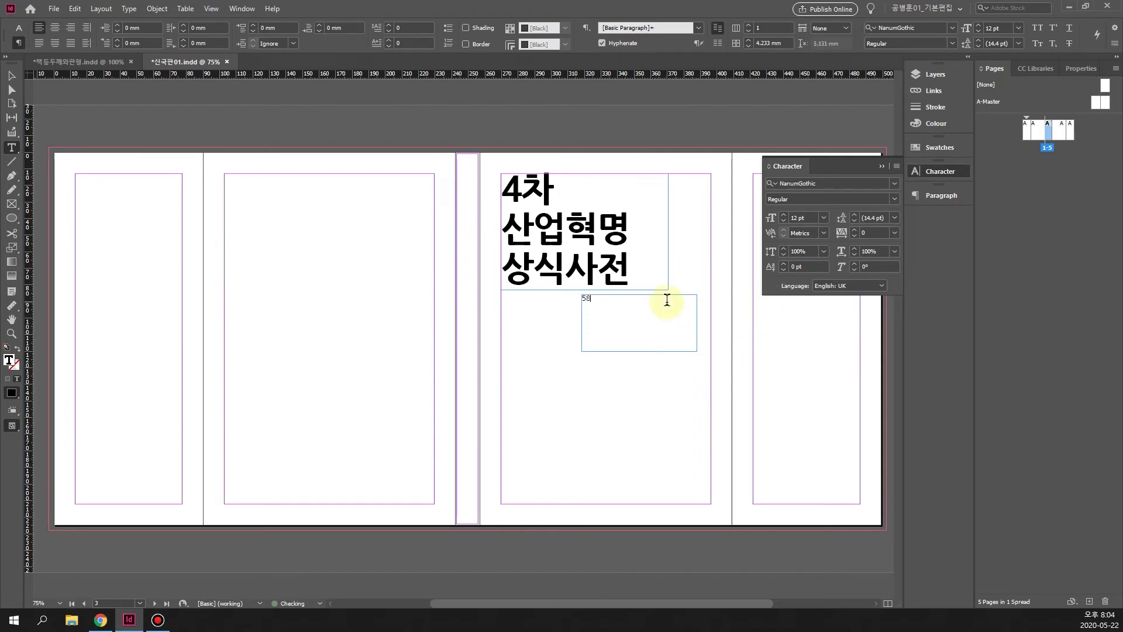
key("ctrl+v")
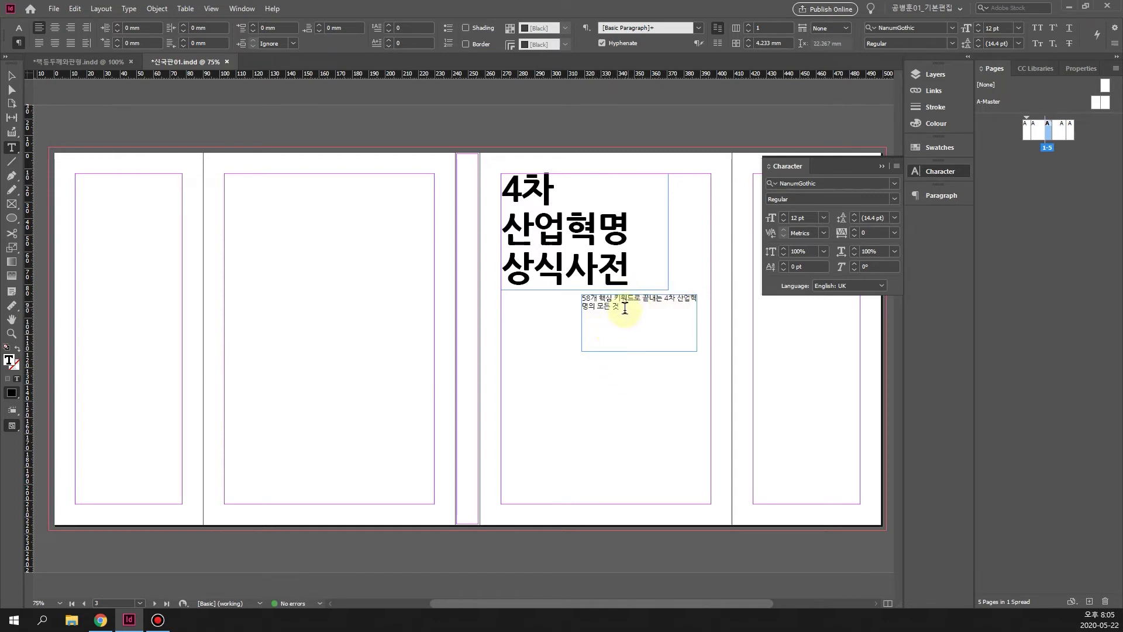
- Format the whole subtitle text as 19 pt NanumGothic ExtraBold
triple_click(605, 305)
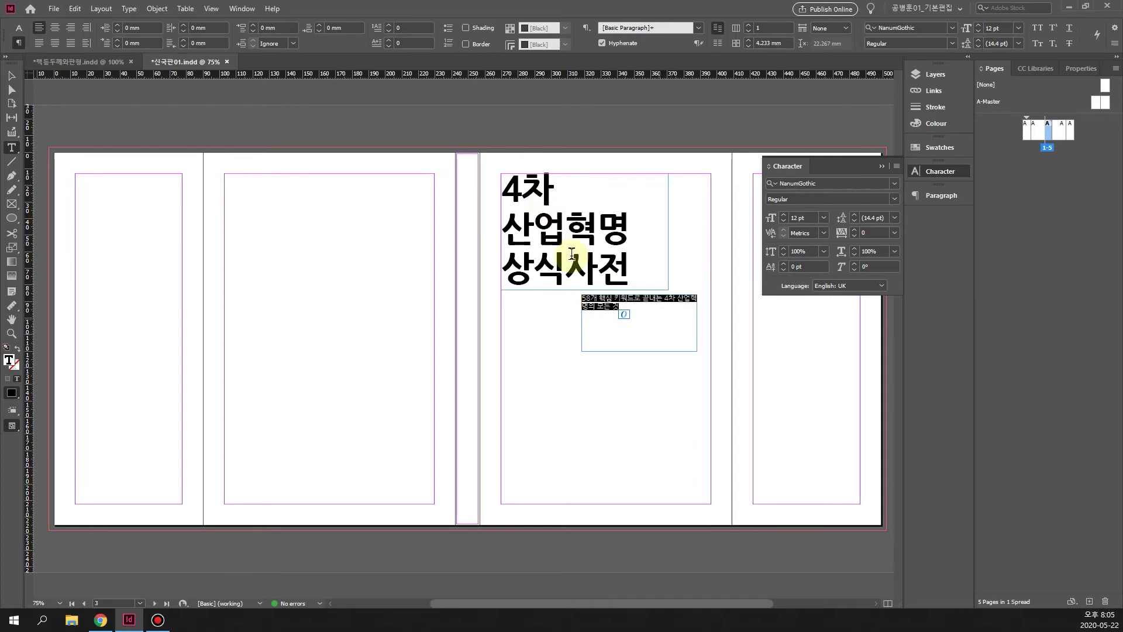
left_click(785, 214)
left_click(784, 214)
left_click(784, 215)
left_click(785, 215)
left_click(784, 215)
left_click(785, 215)
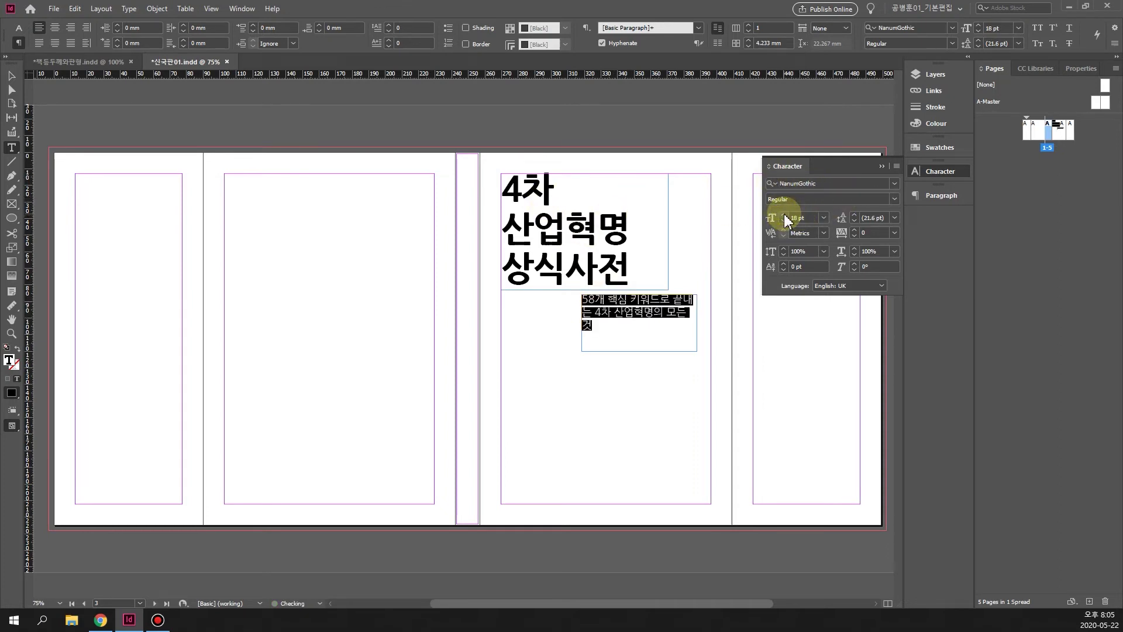
left_click(784, 214)
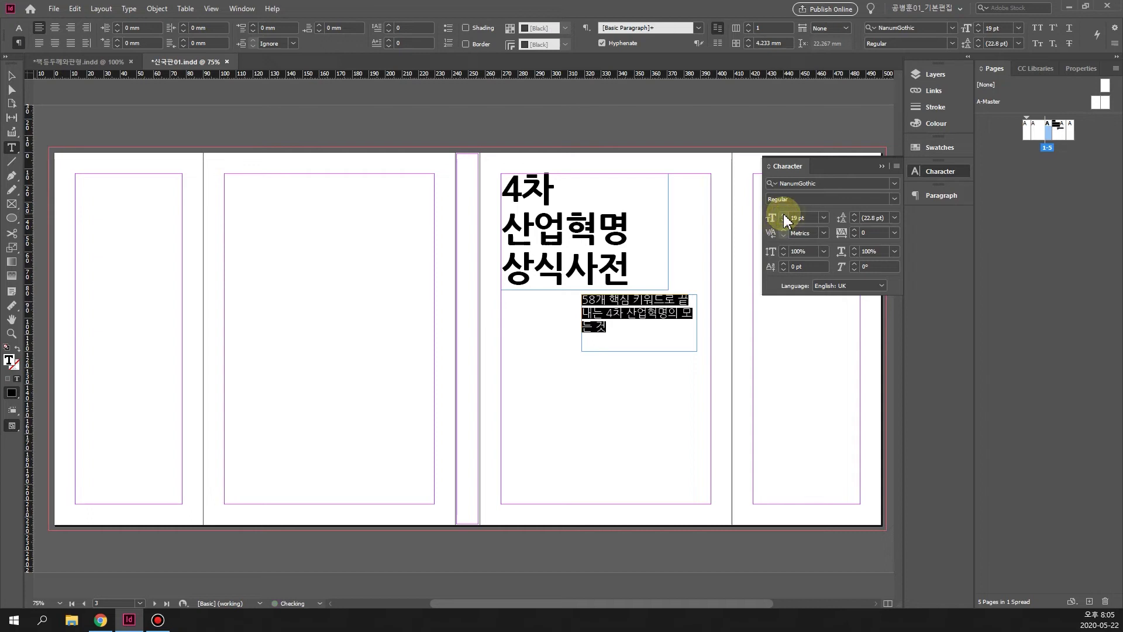
left_click(892, 199)
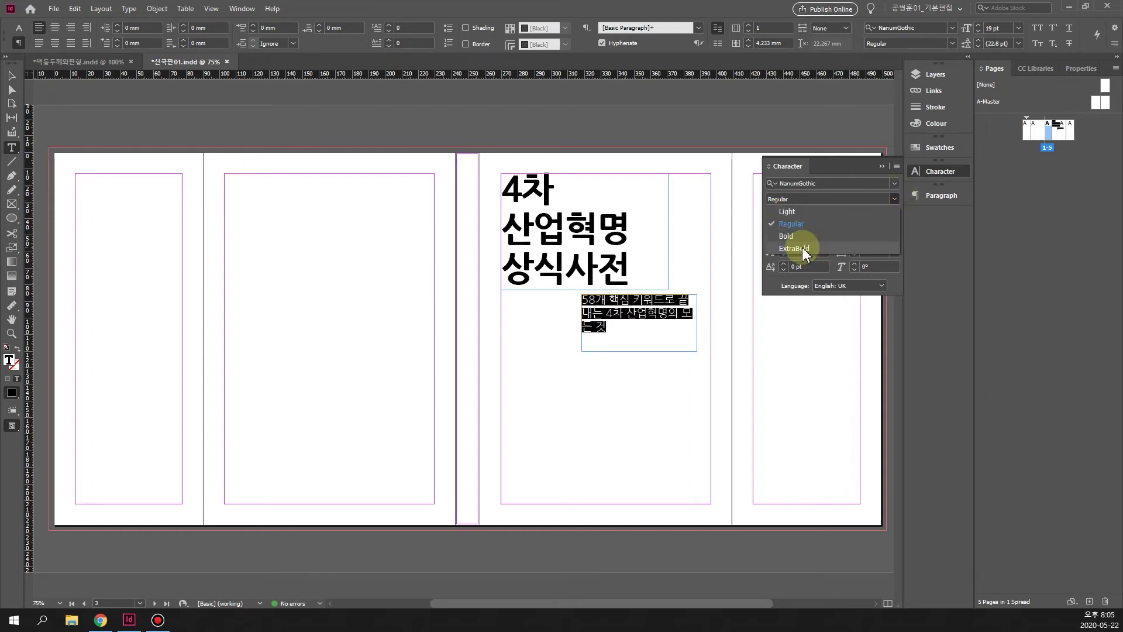
left_click(819, 237)
left_click(621, 331)
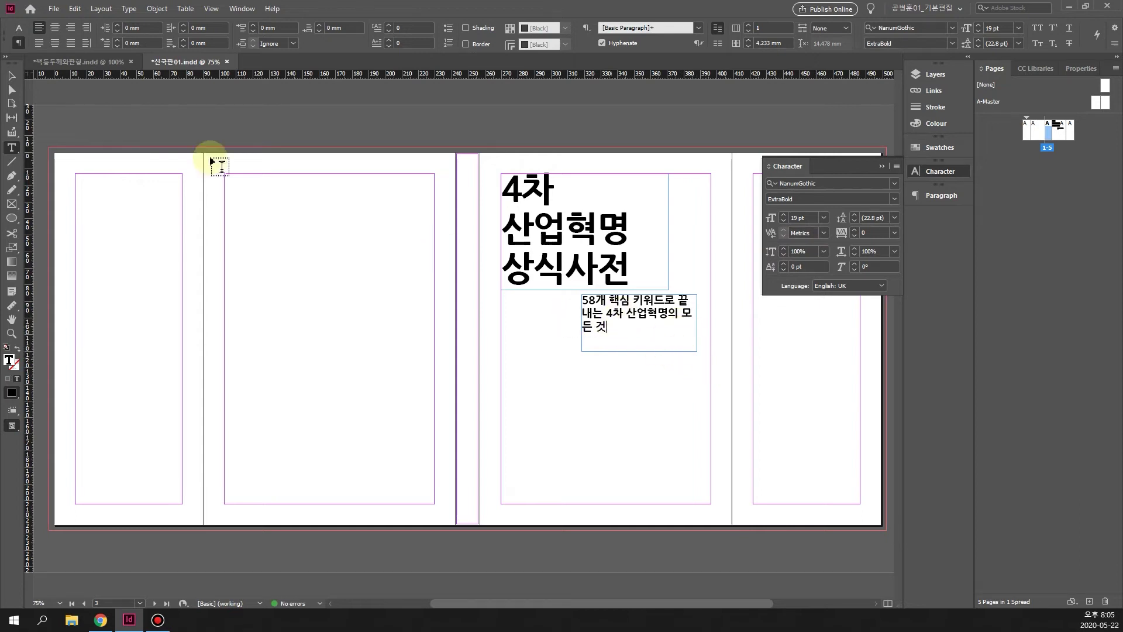
- Widen the subtitle frame to about 91 mm, reduce its height to about 16 mm to fit two lines, and deselect it
left_click(12, 83)
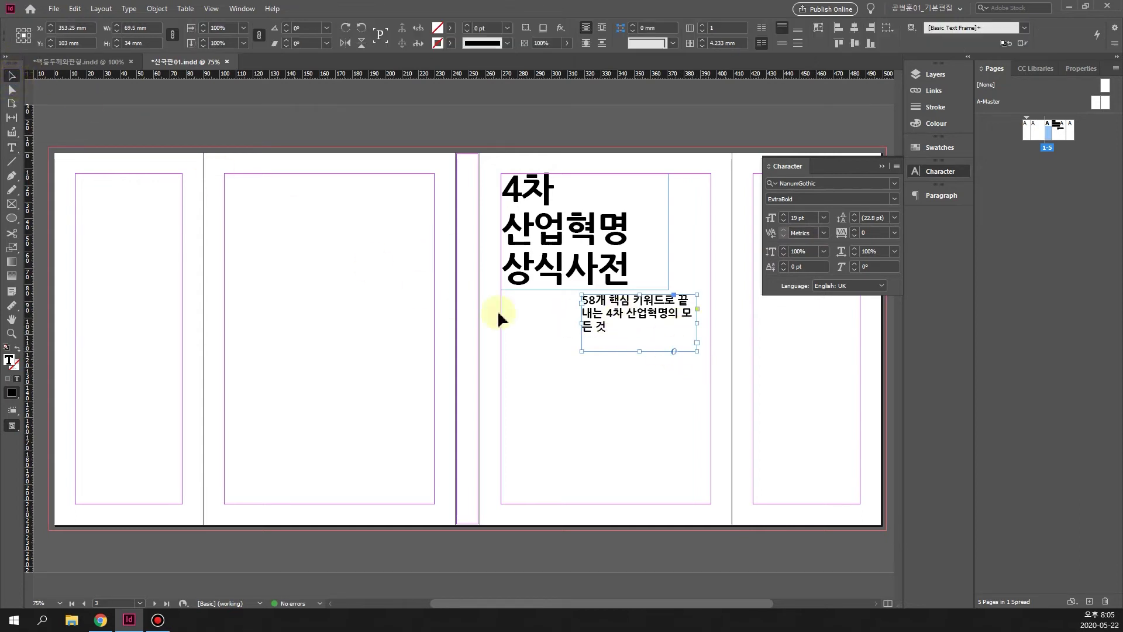
left_click_drag(579, 322, 546, 321)
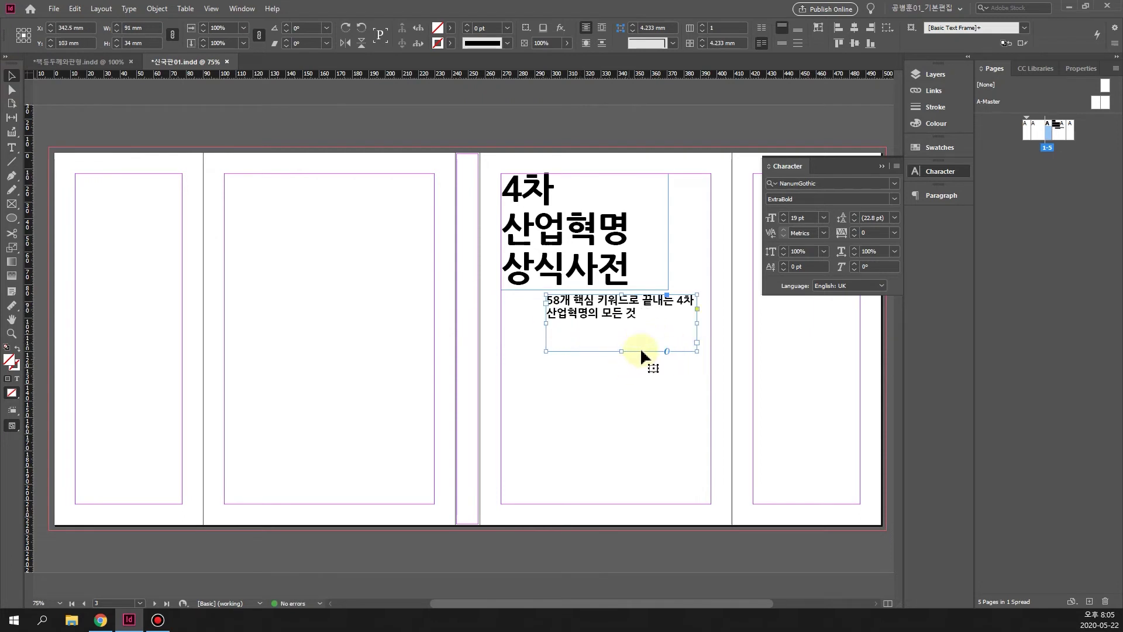
left_click_drag(621, 351, 626, 324)
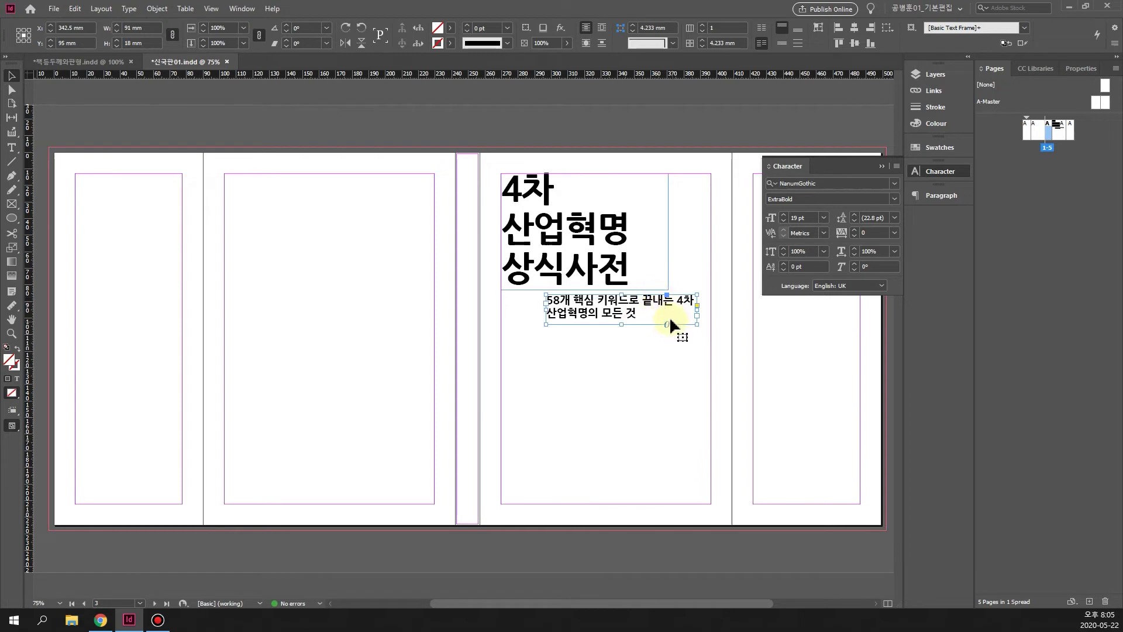
left_click(681, 334)
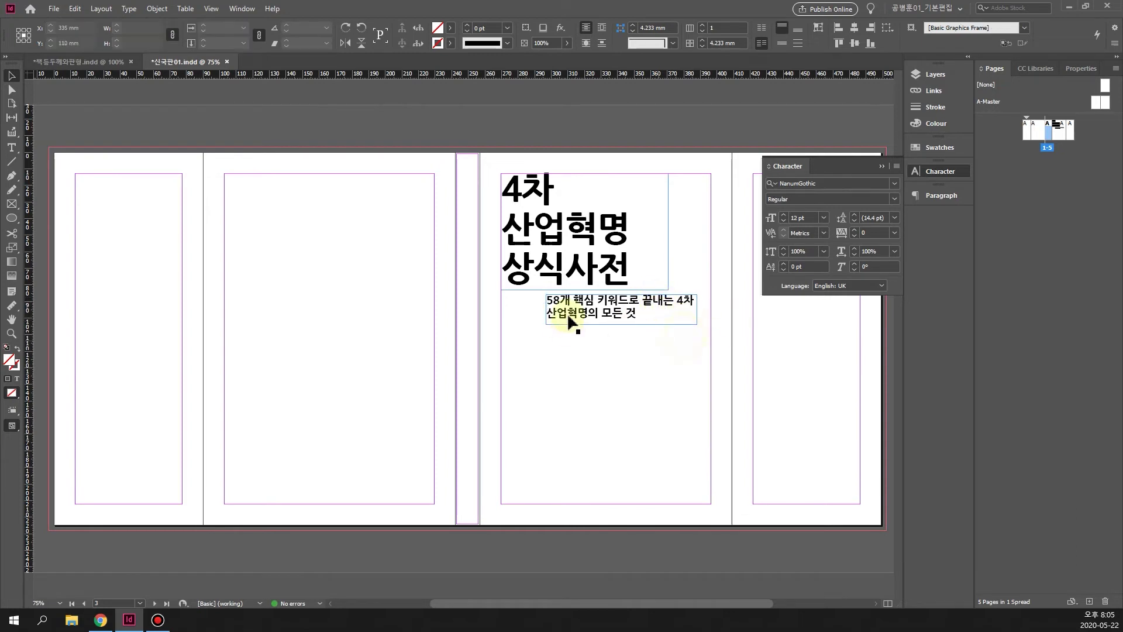
left_click(623, 322)
left_click_drag(623, 323, 624, 322)
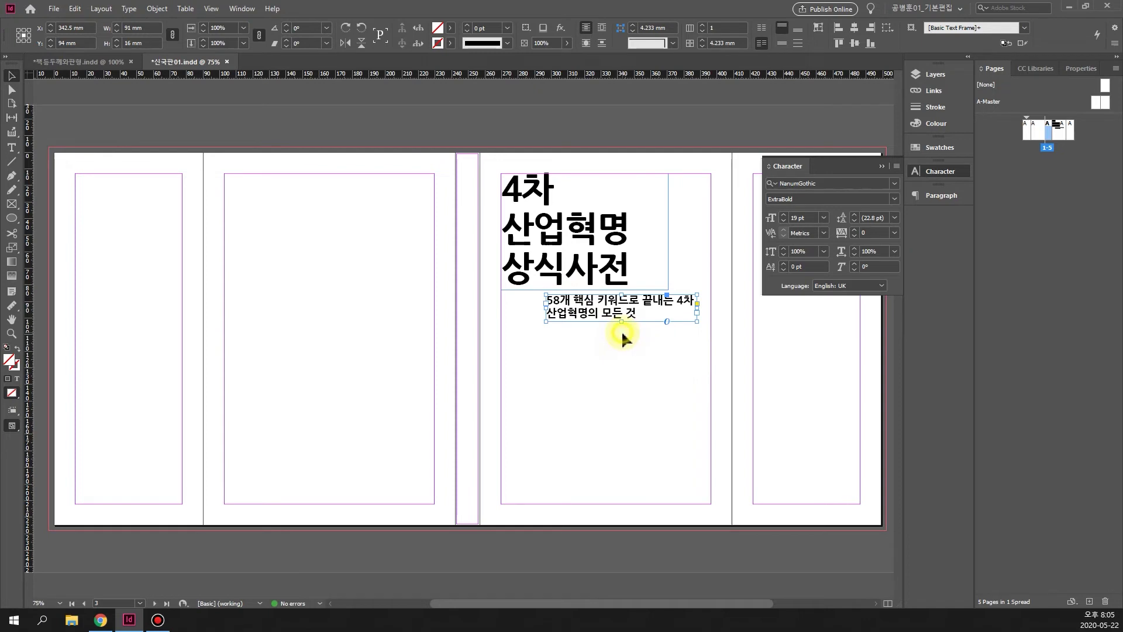
left_click(606, 358)
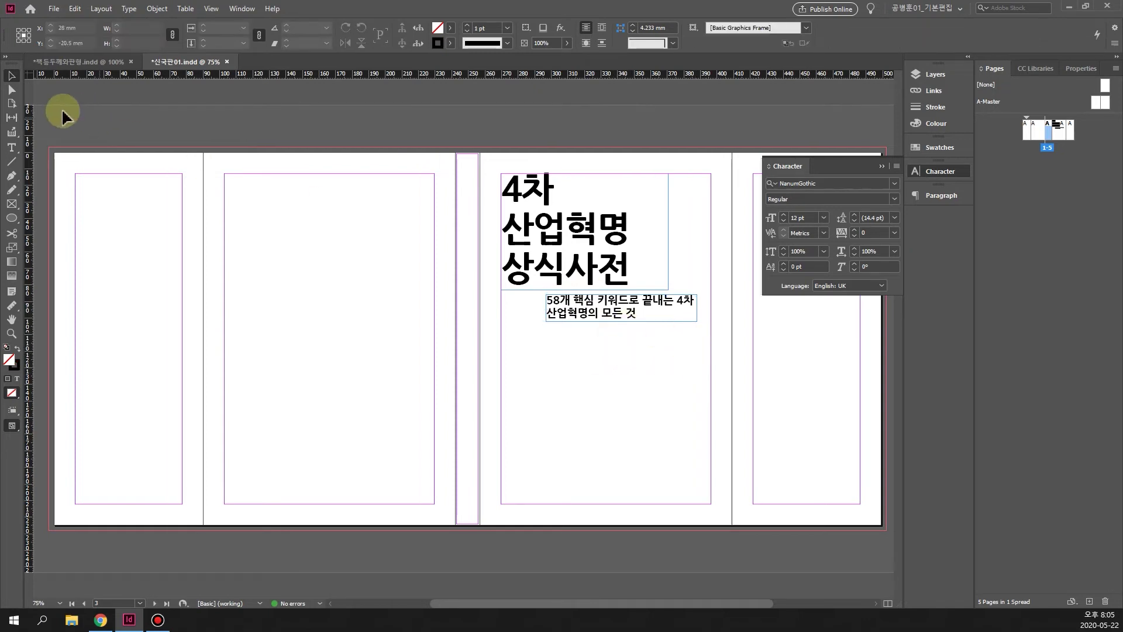
- Draw a text frame about 44 mm wide directly below the subtitle and enter the author's name followed by "지음"
left_click(12, 149)
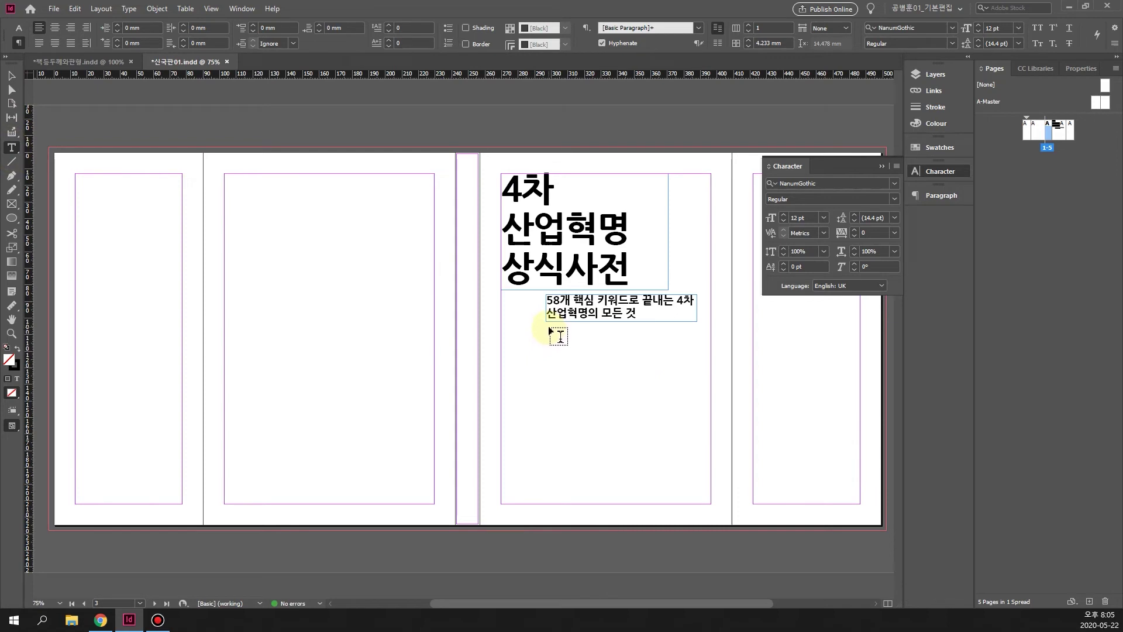
left_click_drag(548, 326, 619, 345)
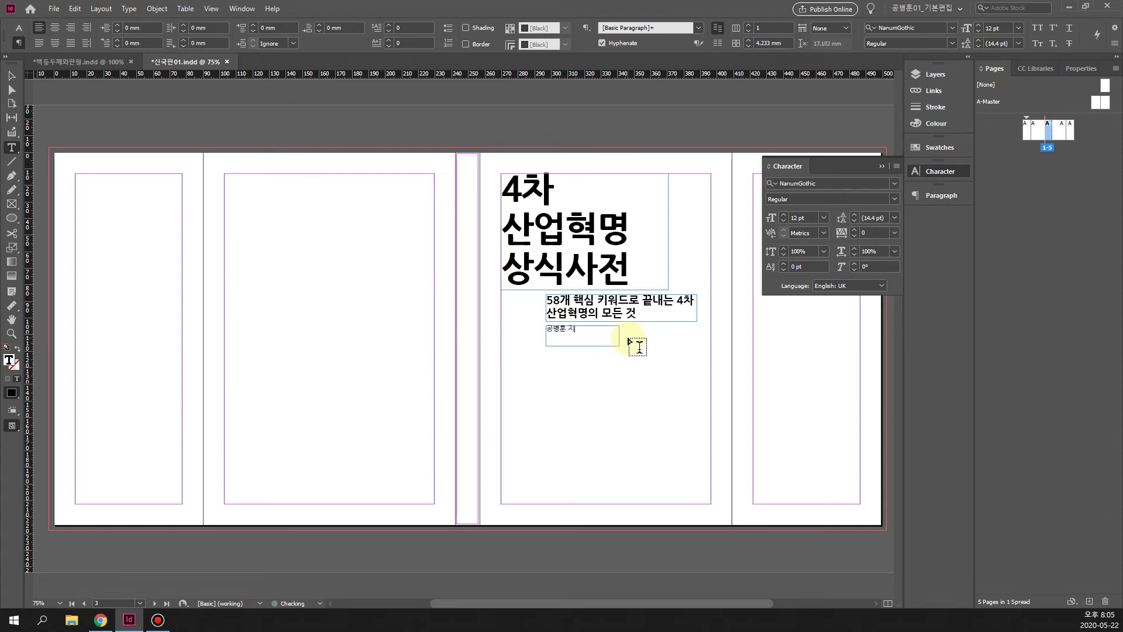
- Format the whole author line as NanumGothic ExtraBold at 15 pt
key("ctrl+a")
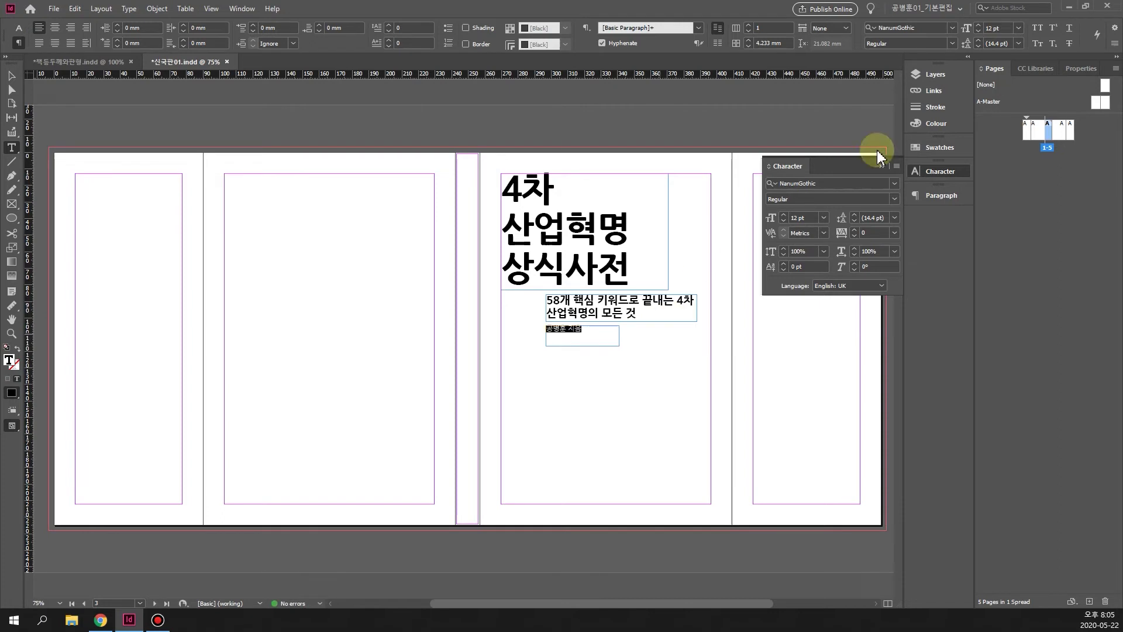
left_click(898, 195)
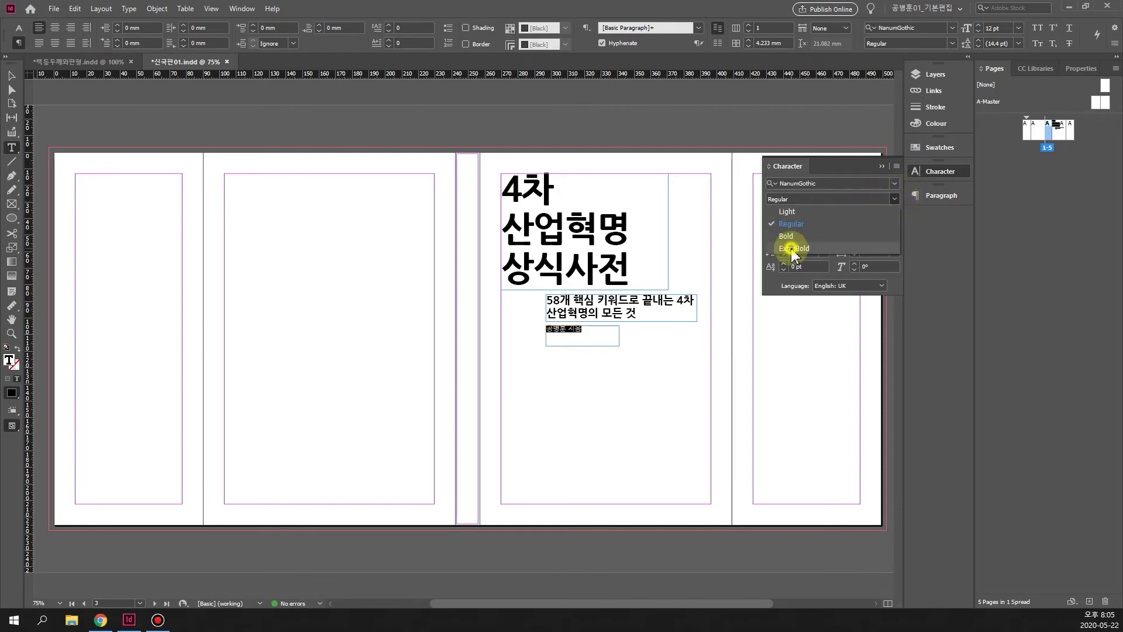
left_click(791, 248)
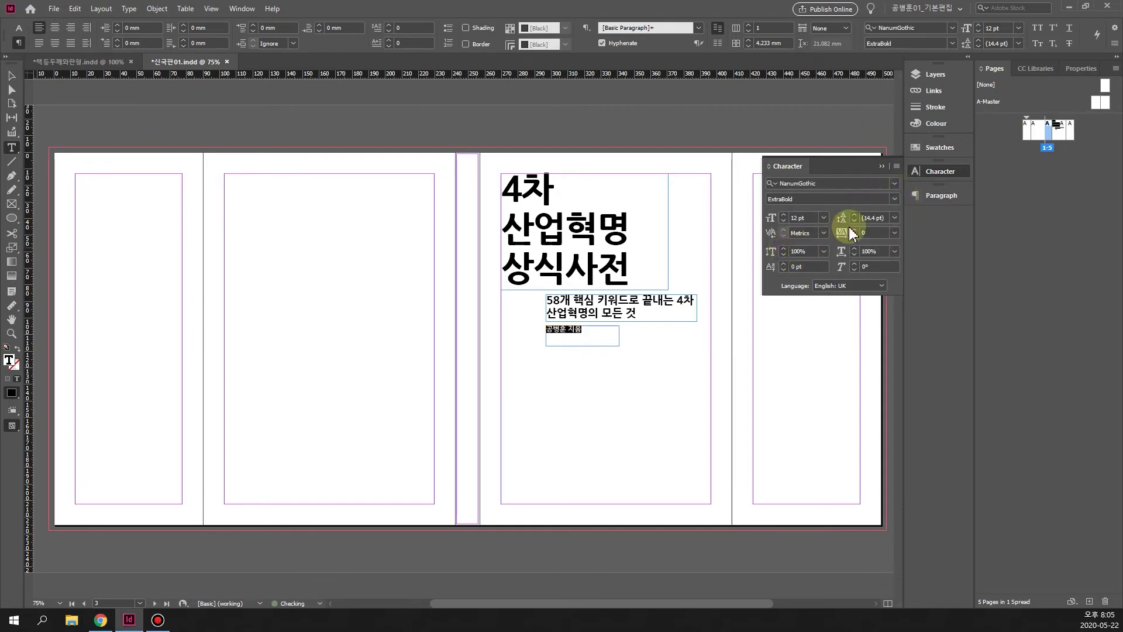
left_click(784, 214)
left_click(784, 214)
left_click(784, 214)
left_click(784, 214)
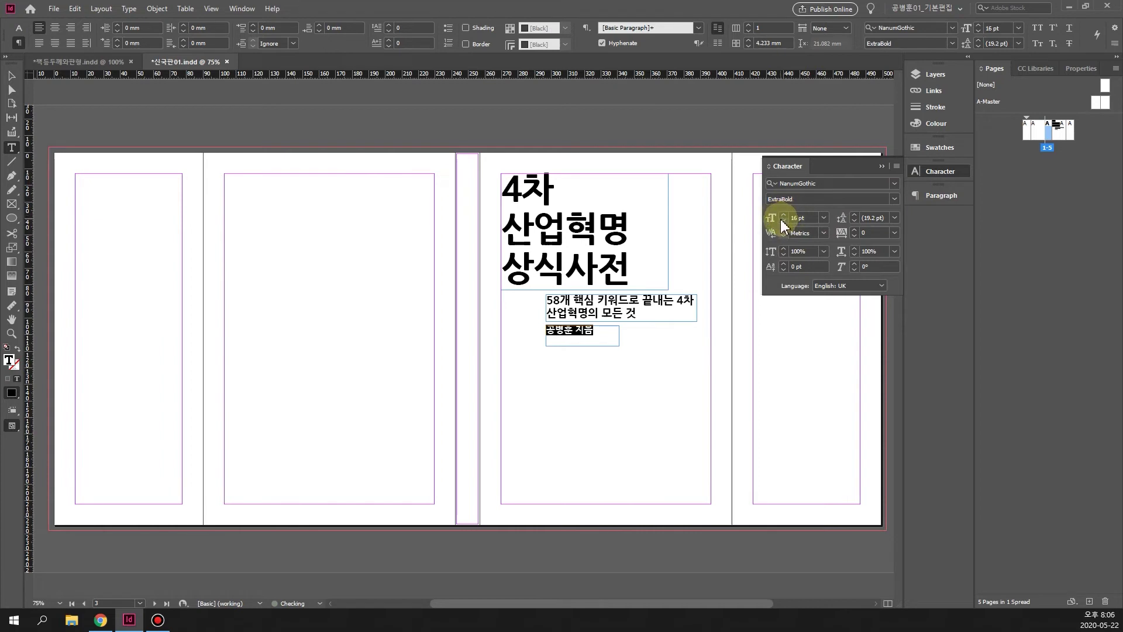
left_click(784, 222)
left_click(573, 330)
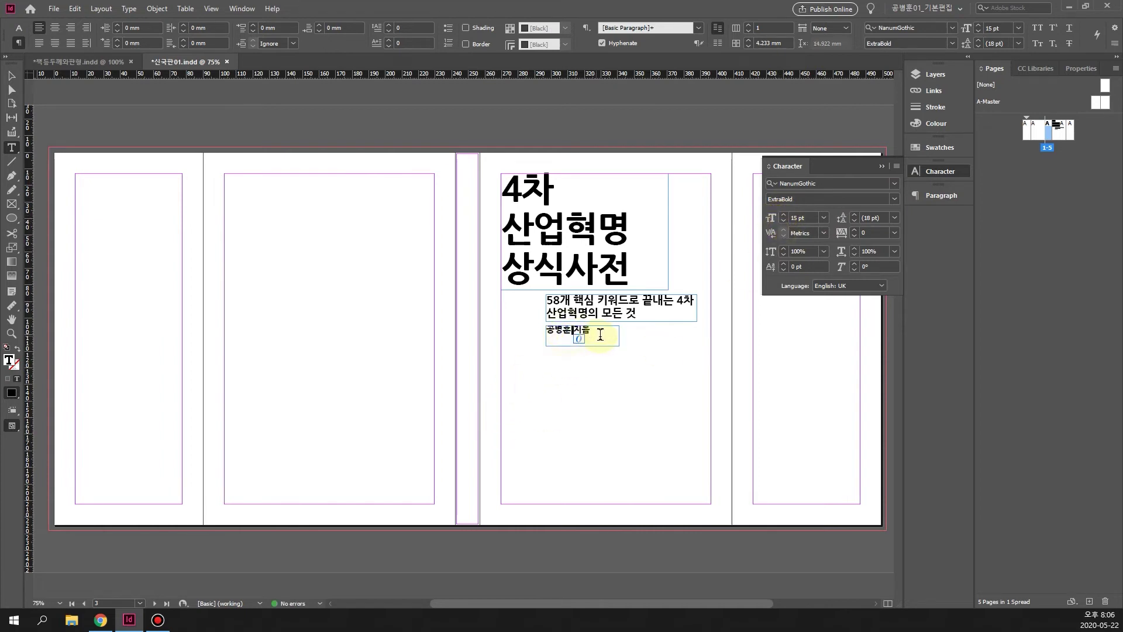
- Shrink the author frame to about 6 mm high and move it straight down, leaving a gap below the subtitle
left_click(11, 75)
left_click_drag(580, 346, 582, 334)
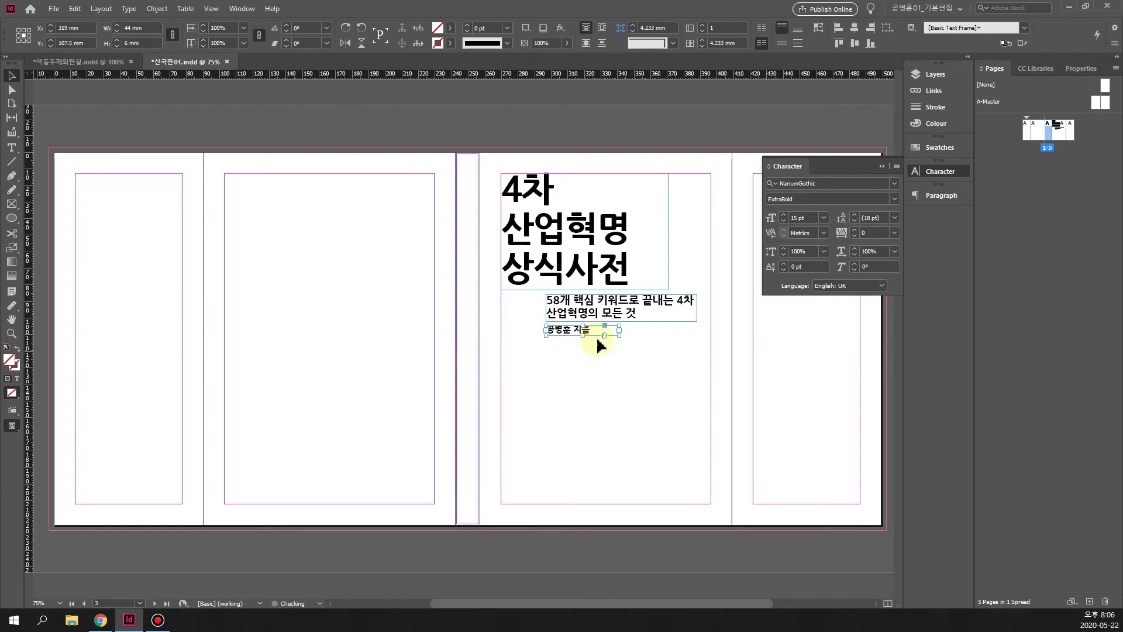
left_click_drag(592, 329, 593, 352)
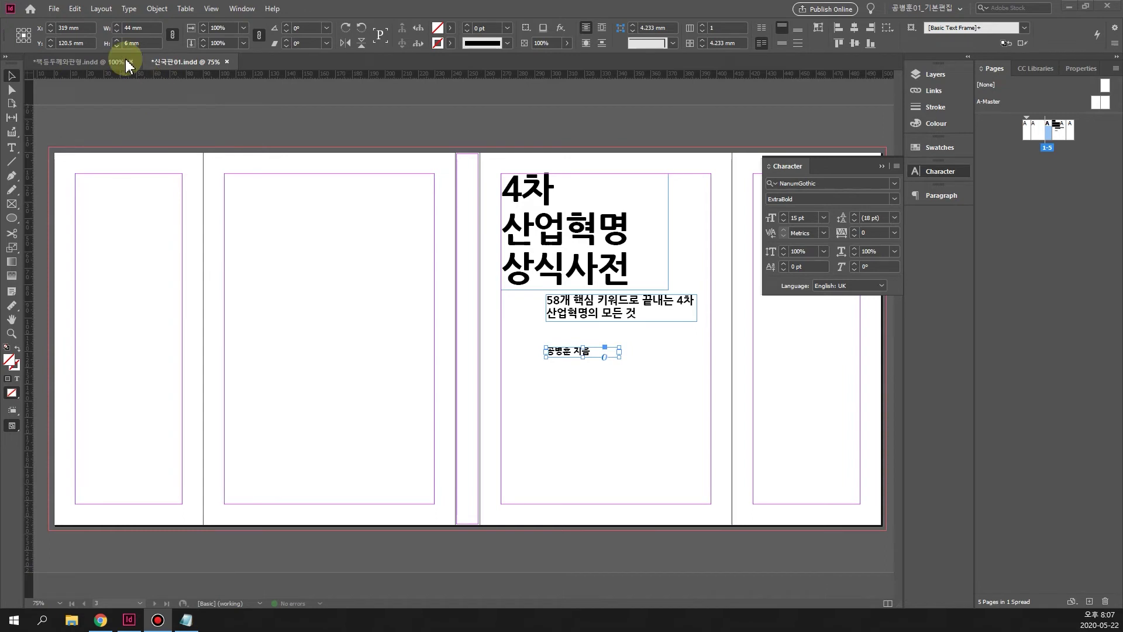
- Draw a text frame below the author line and paste the English title "Common Sense Dictionary of Fourth Industrail Revolution" into it
left_click(12, 147)
left_click(611, 352)
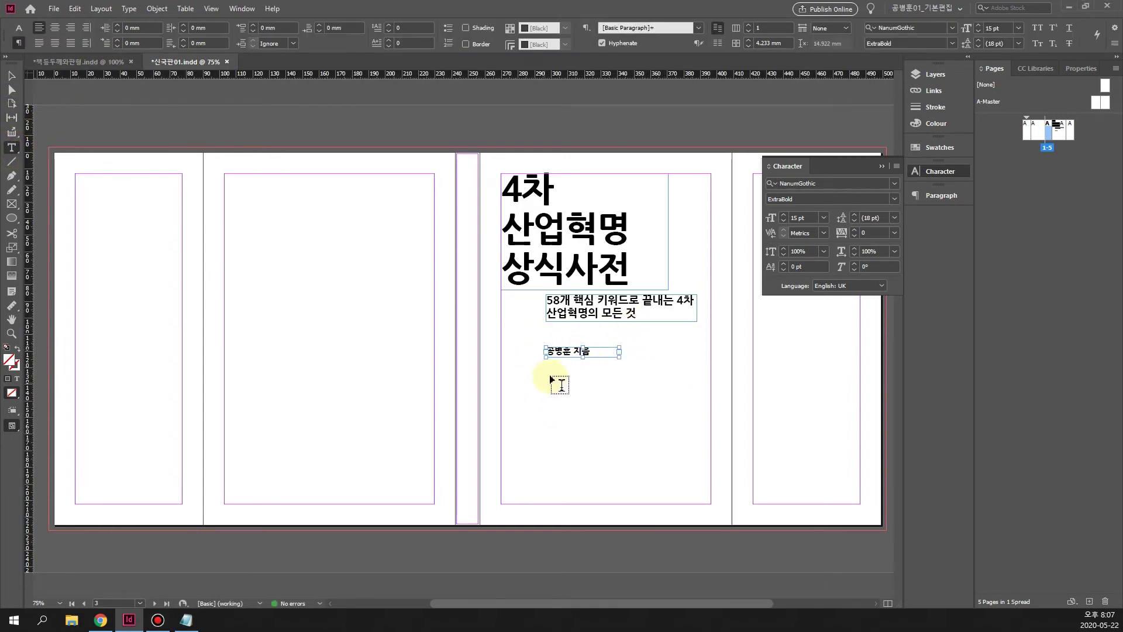
left_click_drag(551, 373, 686, 398)
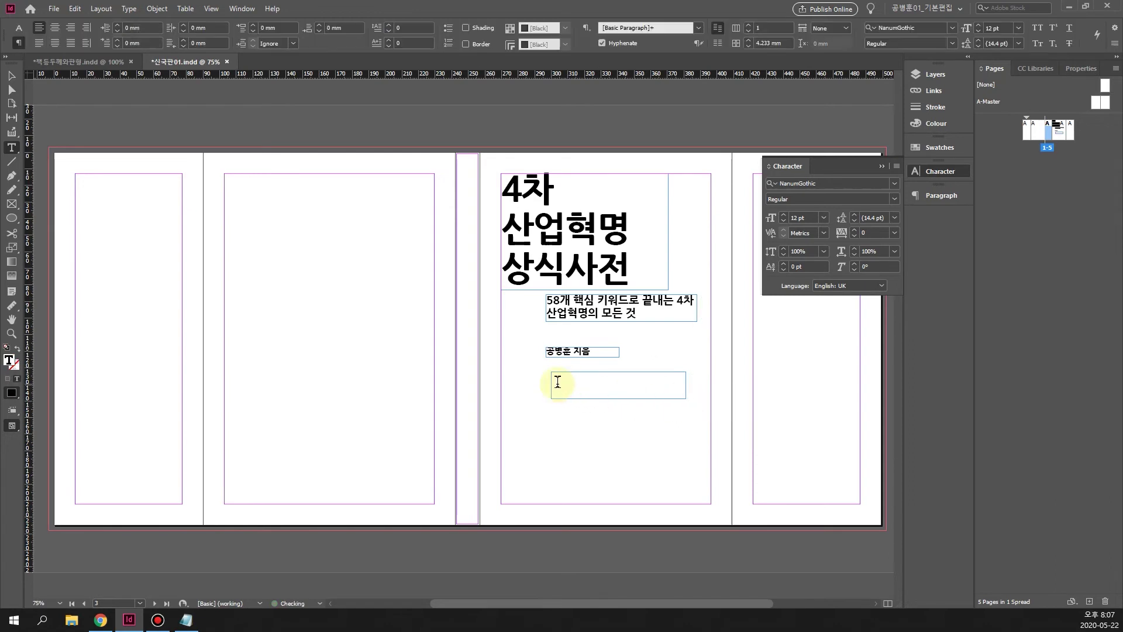
key("ctrl+v")
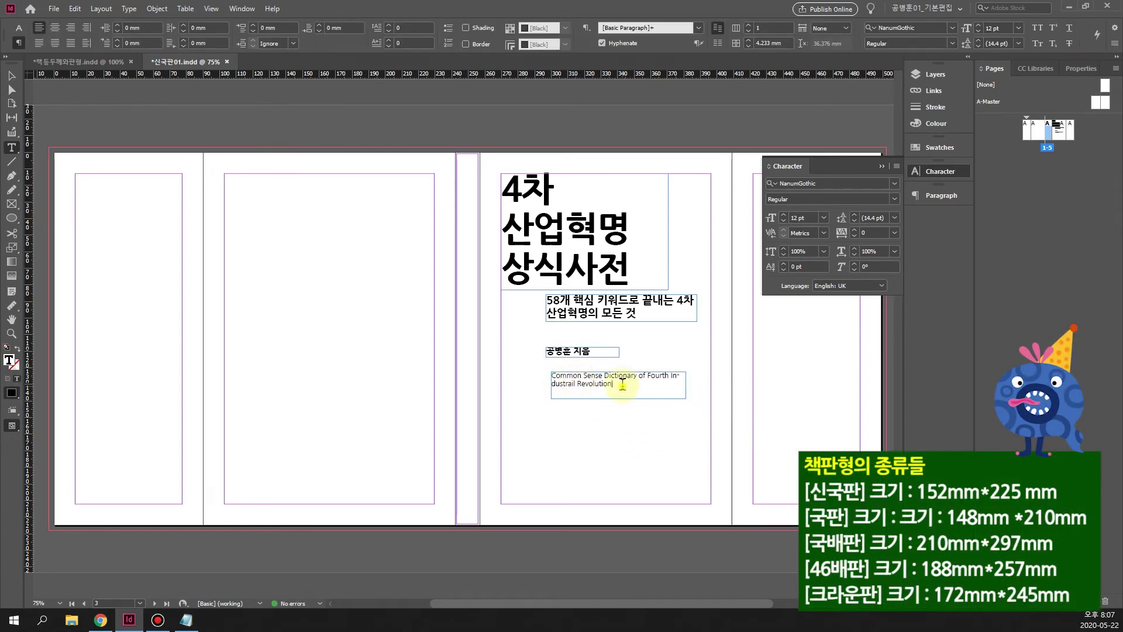
- Set the whole English title to the Bold font style
key("ctrl+a")
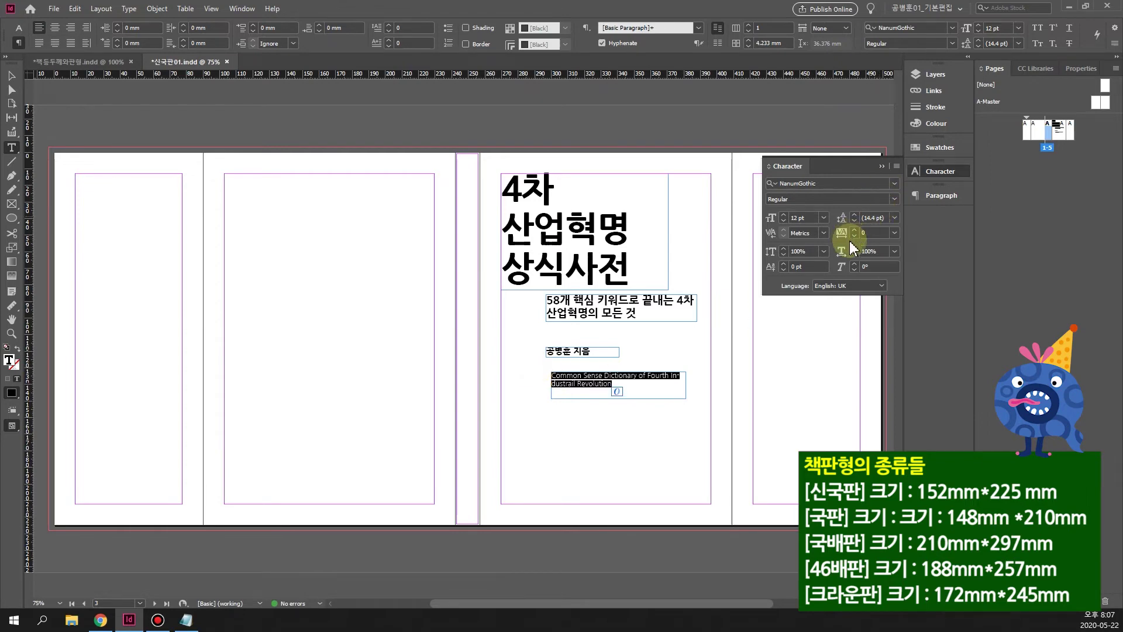
left_click(893, 199)
left_click(817, 237)
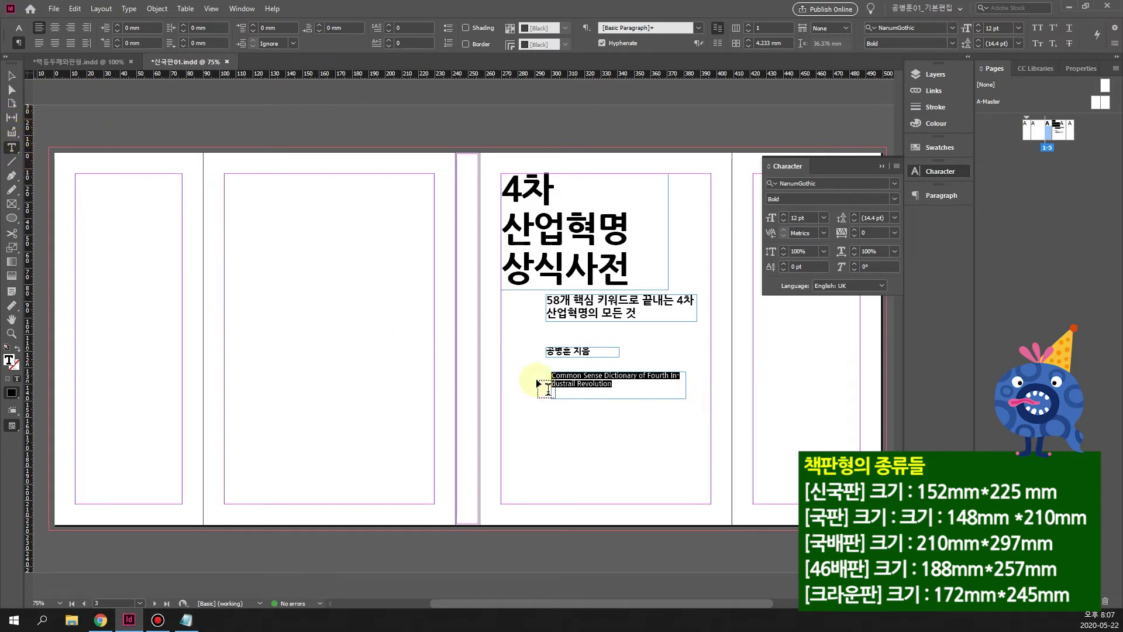
- Narrow the English title frame to about 73 mm and move the Korean subtitle frame aside, beyond the front cover's right margin
left_click(11, 75)
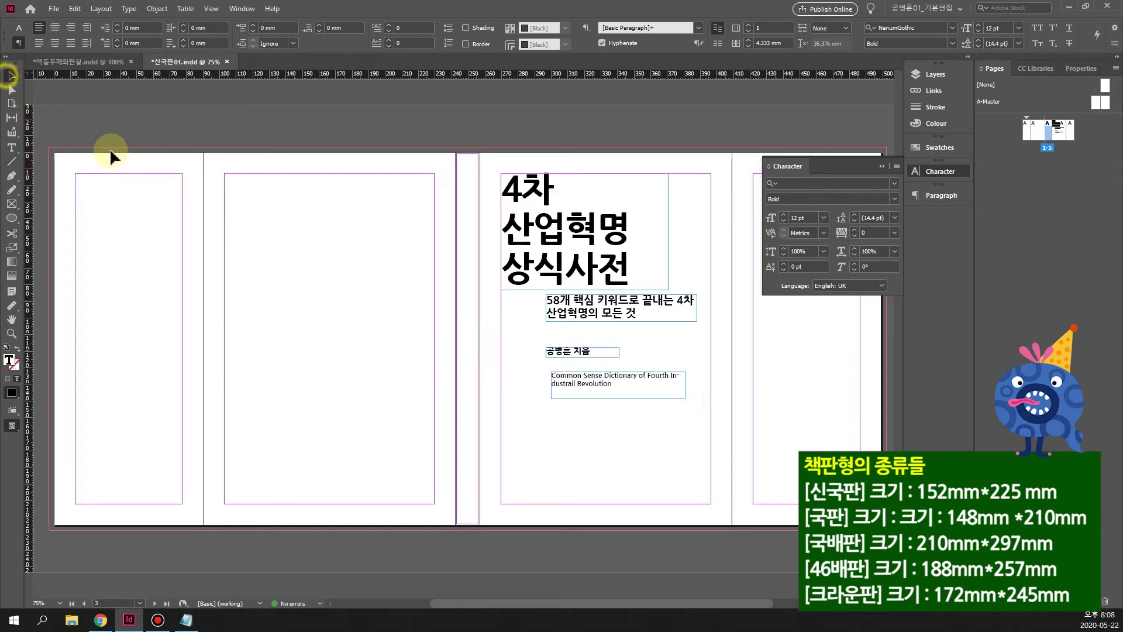
left_click_drag(687, 386, 673, 386)
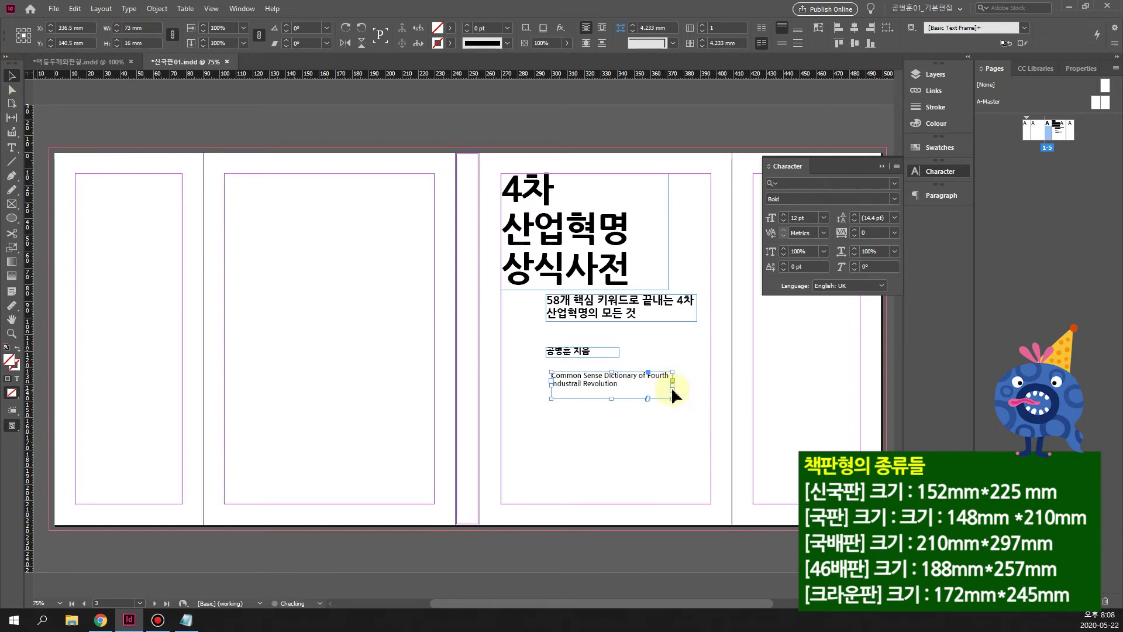
left_click(670, 323)
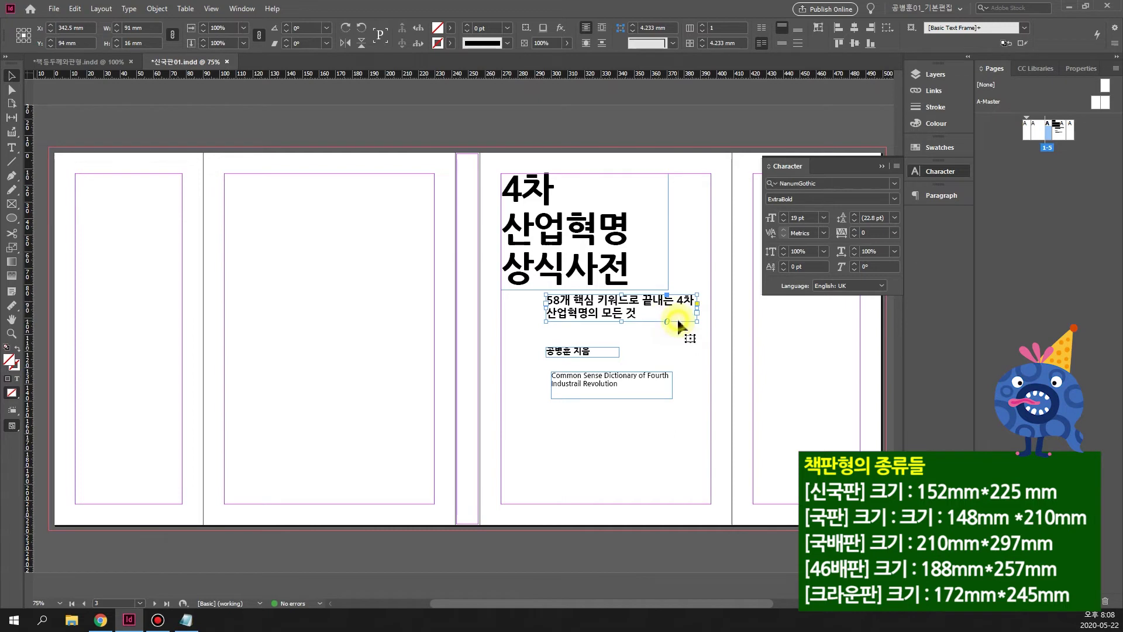
left_click_drag(677, 328, 784, 364)
- Place the English title frame directly under the main title, aligned with the left margin, and make it about 79 mm wide
left_click(634, 395)
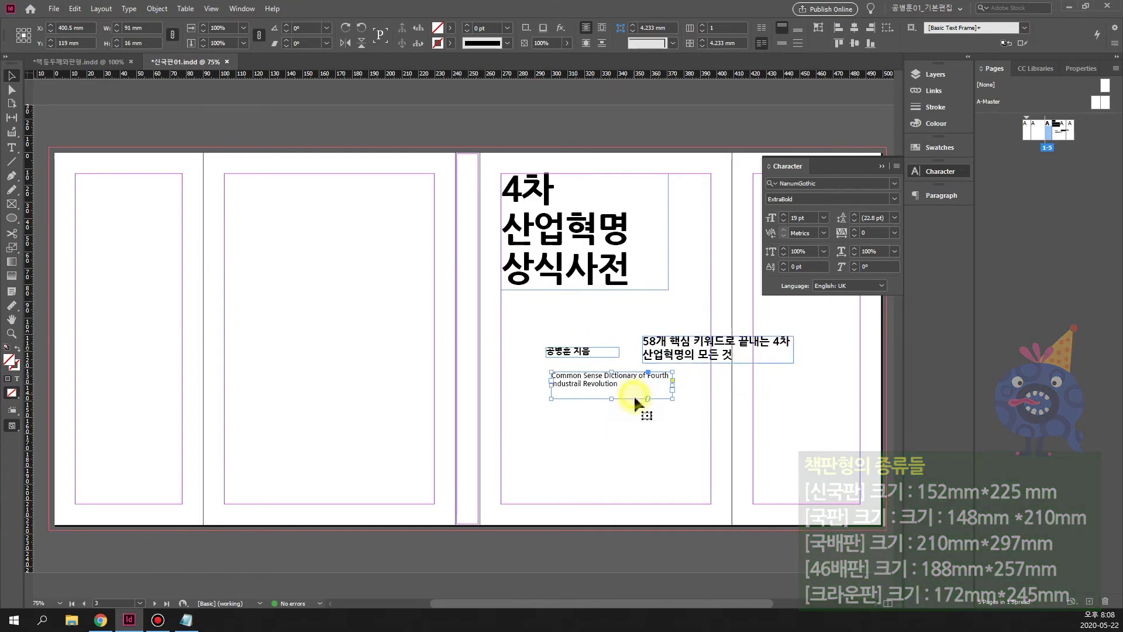
left_click_drag(635, 397, 668, 303)
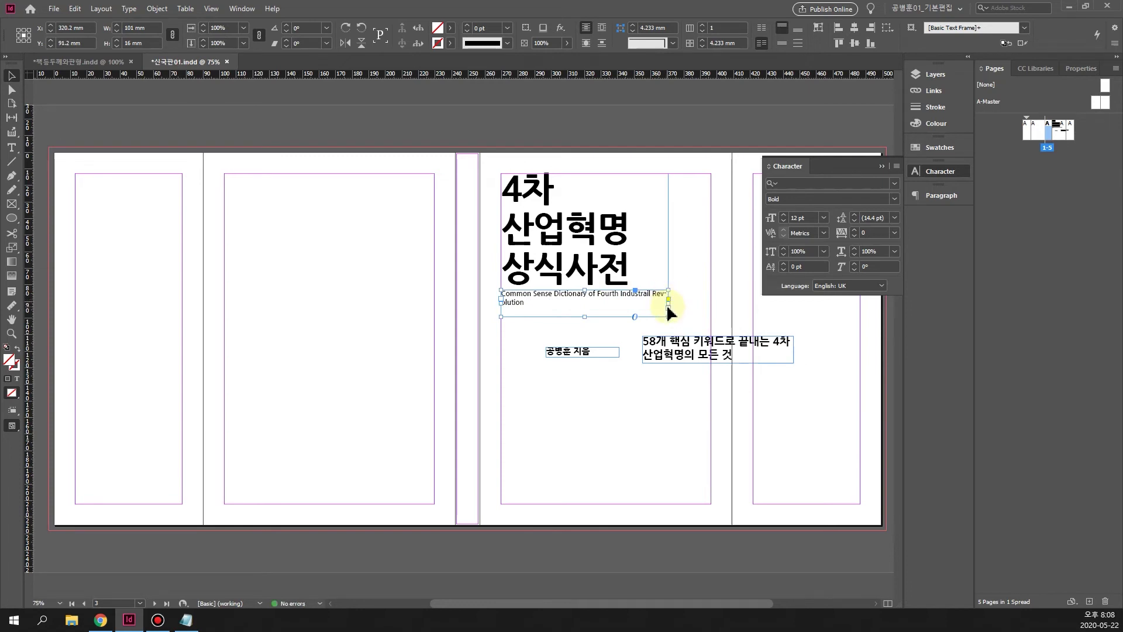
left_click_drag(669, 305, 634, 303)
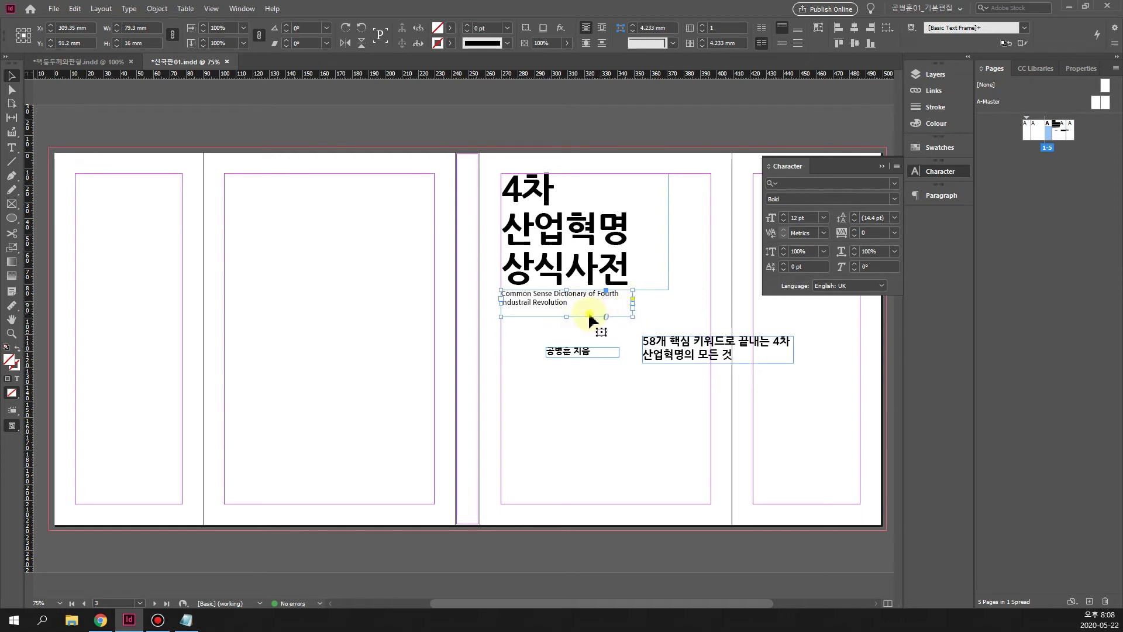
- Set the English title's font size to 14 pt and its tracking to -50
left_click(784, 215)
left_click(784, 214)
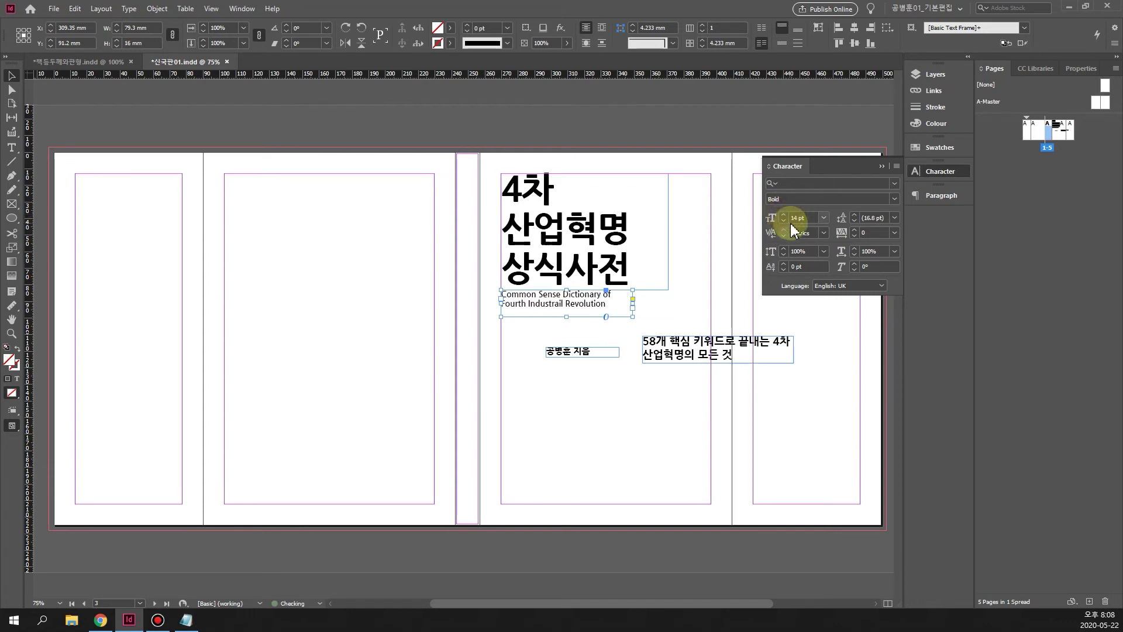
left_click(896, 233)
left_click(873, 255)
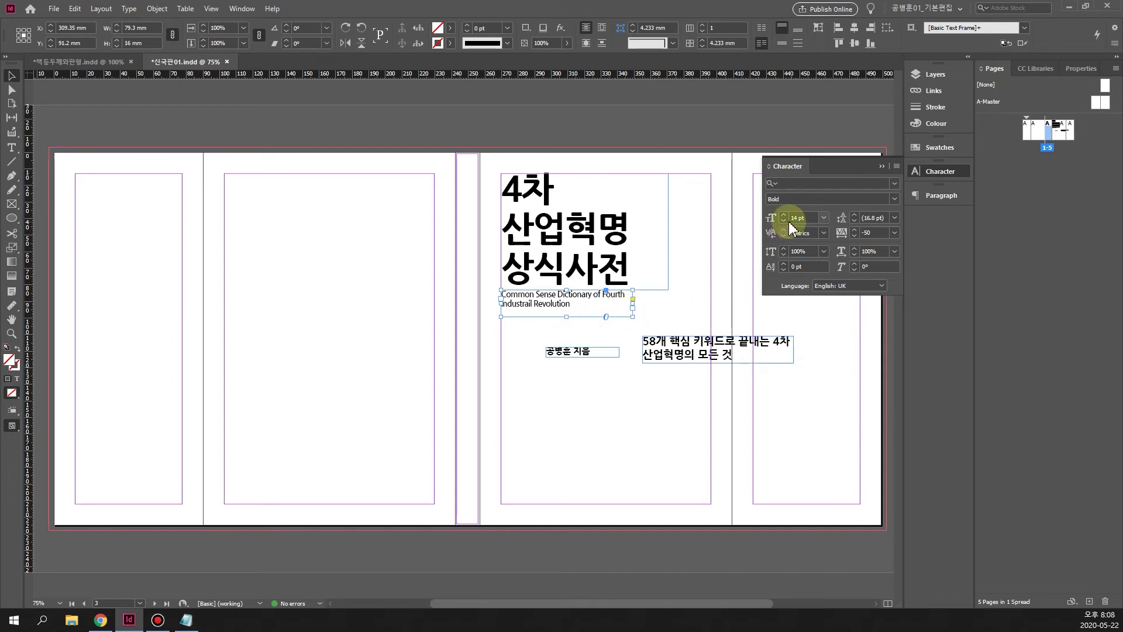
- Set the English title's font to NanumGothic ExtraBold at 15 pt
left_click(897, 199)
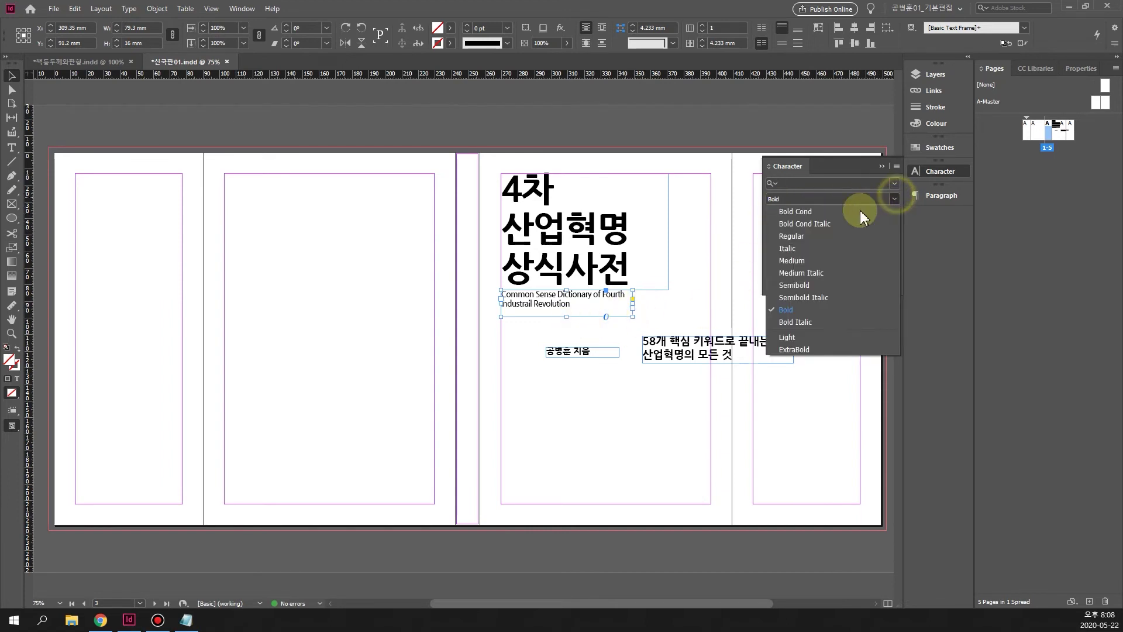
left_click(886, 181)
left_click(893, 184)
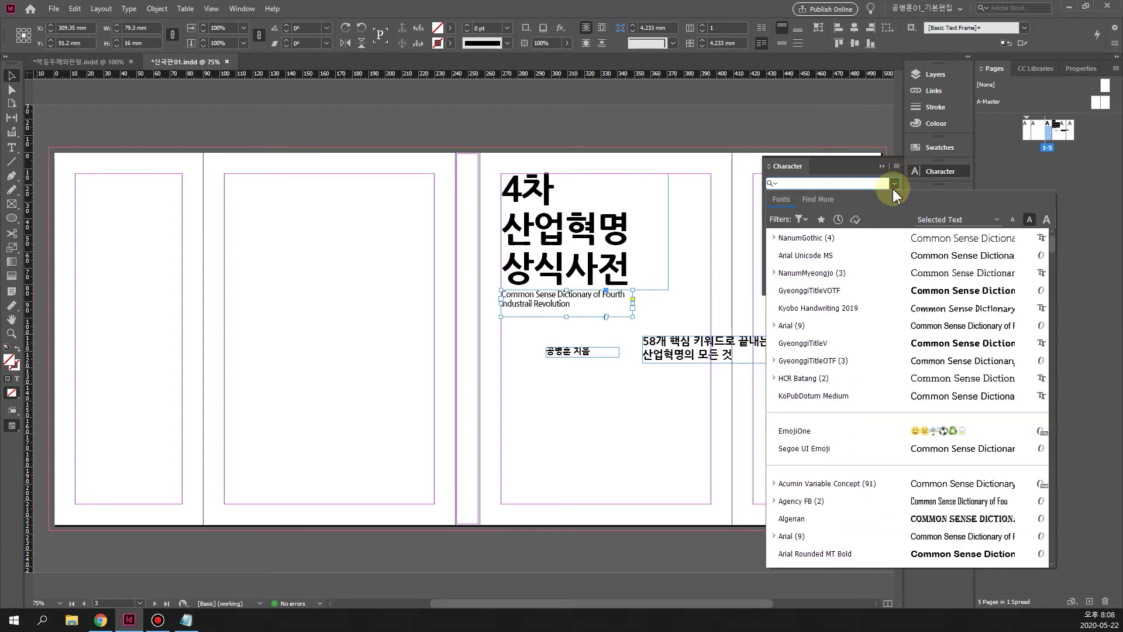
left_click(822, 239)
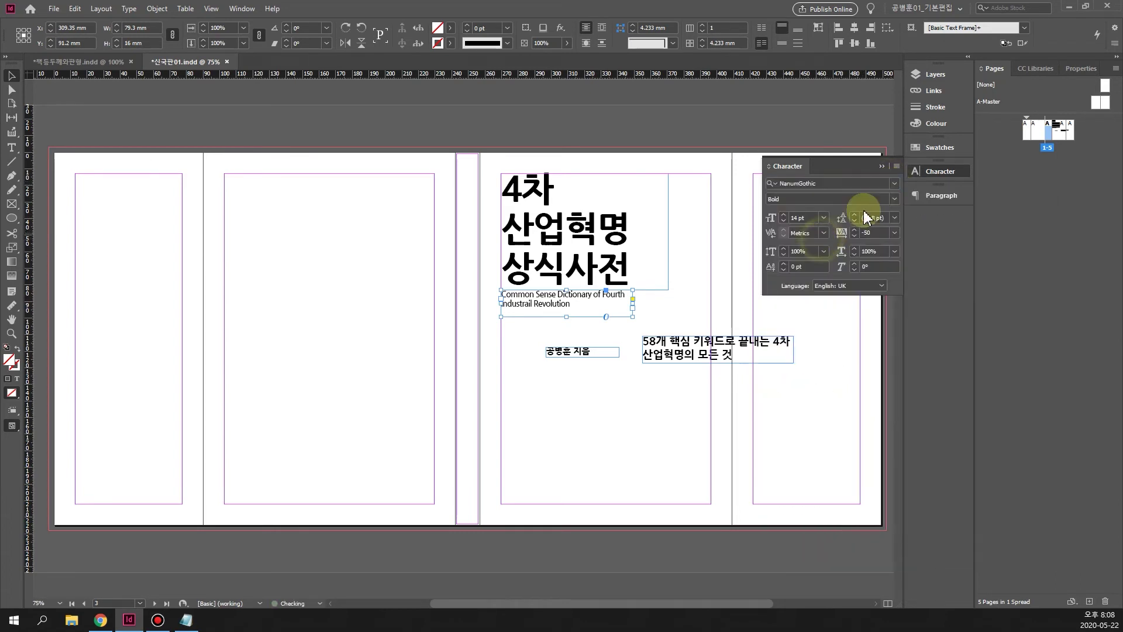
left_click(894, 199)
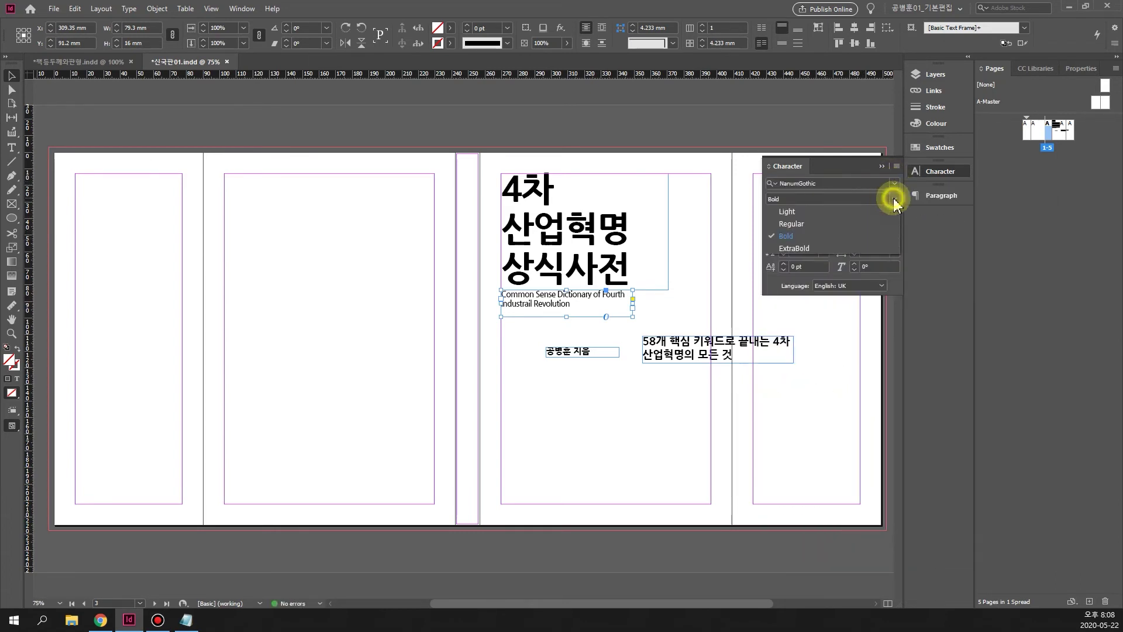
left_click(794, 248)
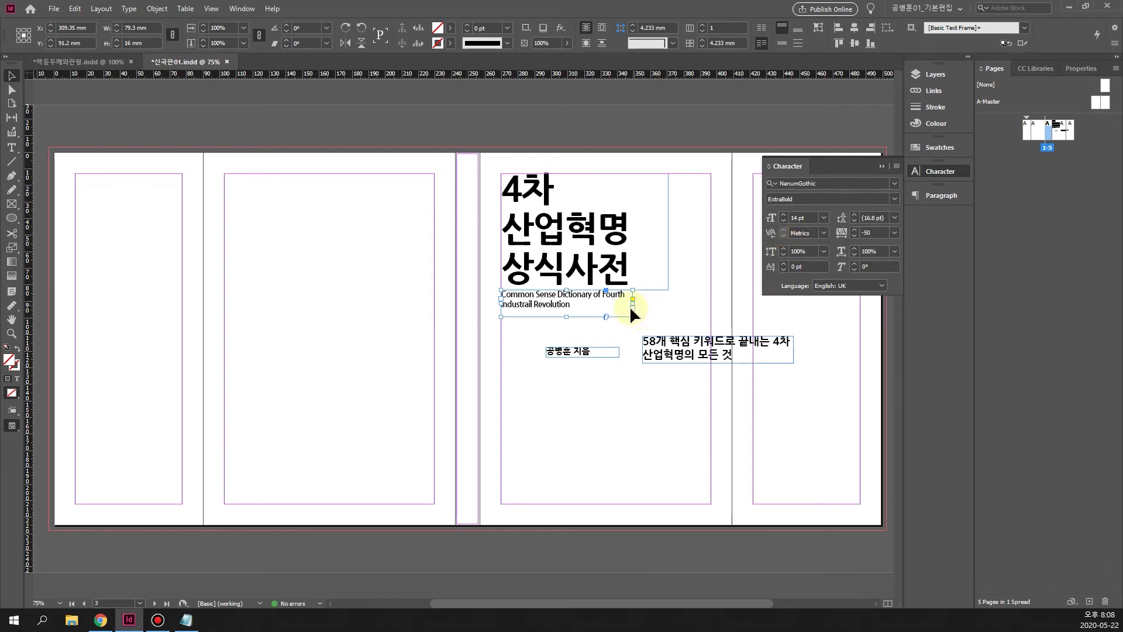
left_click(783, 214)
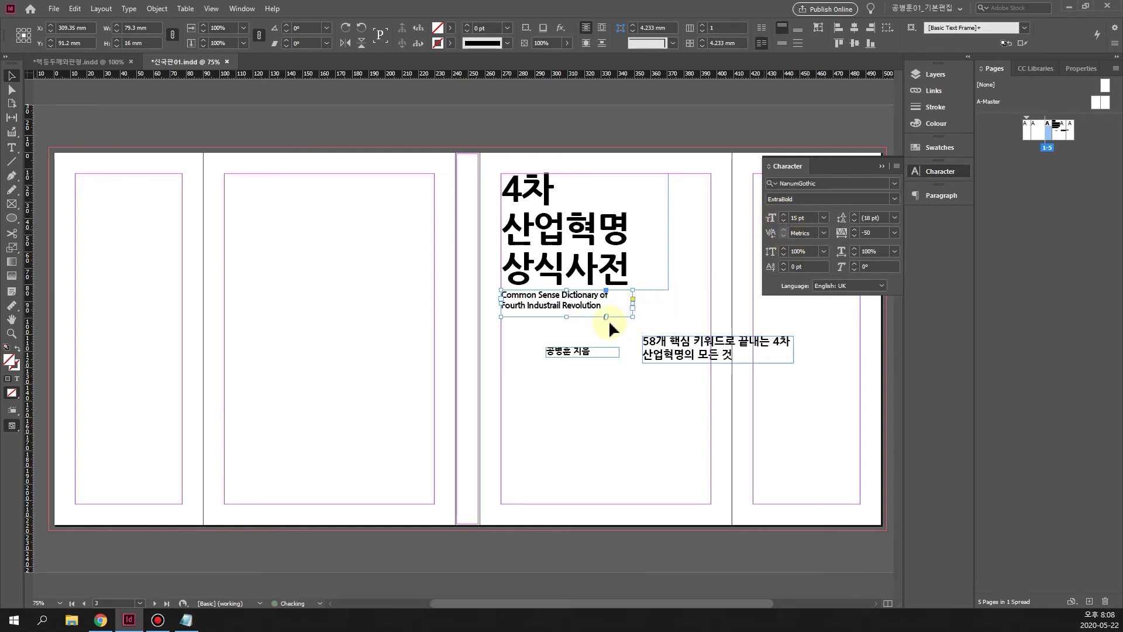
- Widen the English title frame to about 85 mm and shorten it to fit its two lines of text
left_click_drag(633, 302, 642, 303)
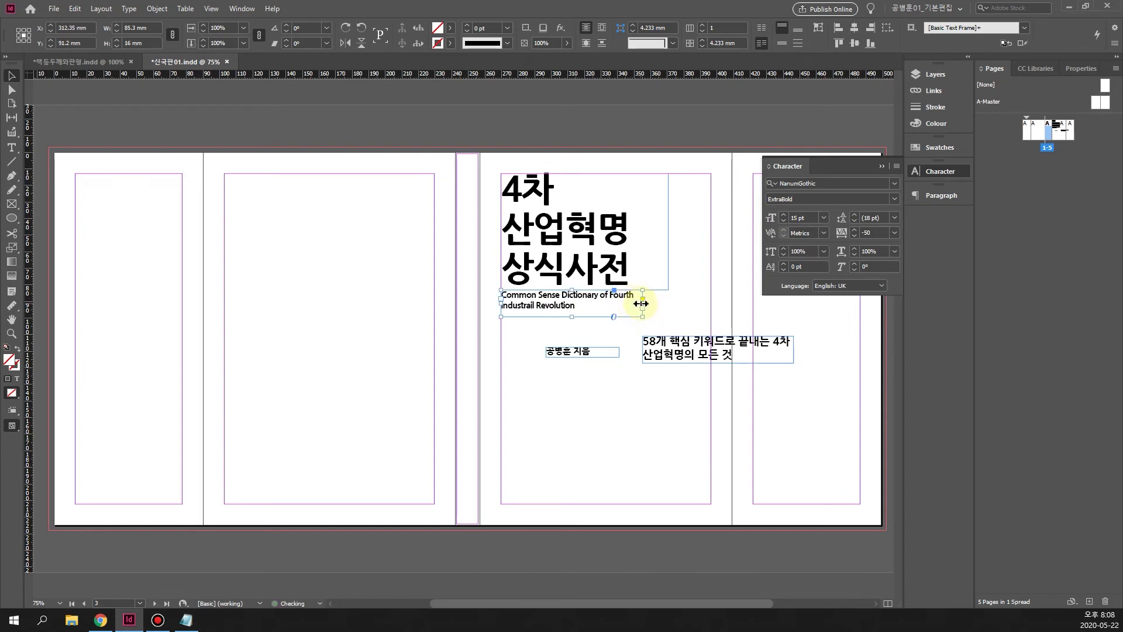
left_click_drag(573, 316, 572, 311)
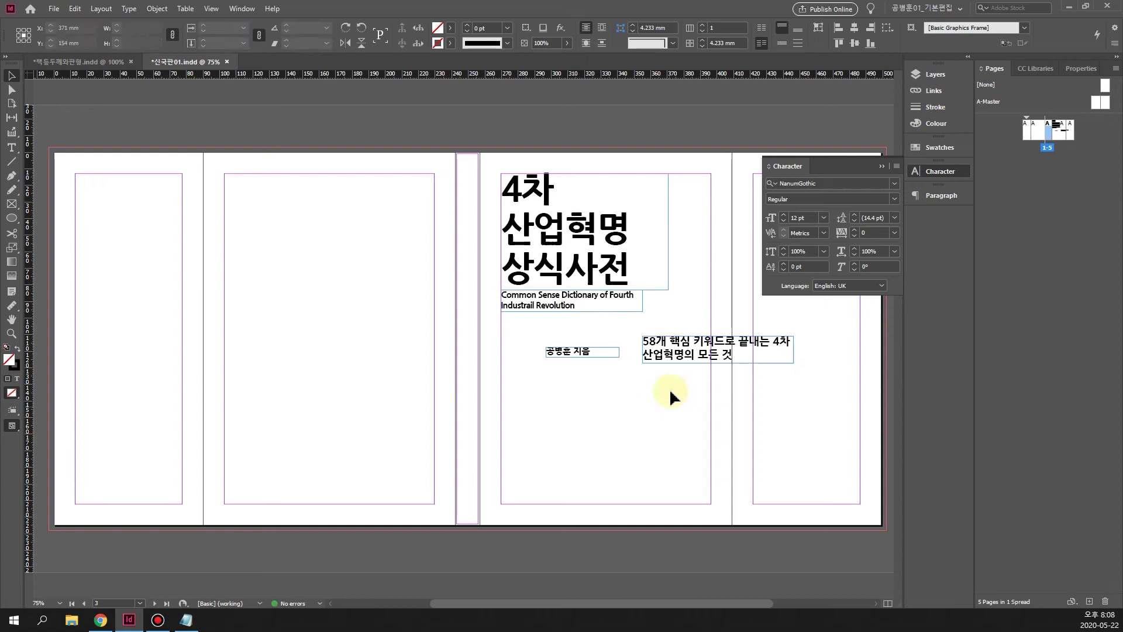
left_click(667, 392)
- Move the Korean subtitle frame below the English title within the front cover margins, and align the author line directly beneath it
left_click_drag(747, 363, 652, 345)
left_click(605, 354)
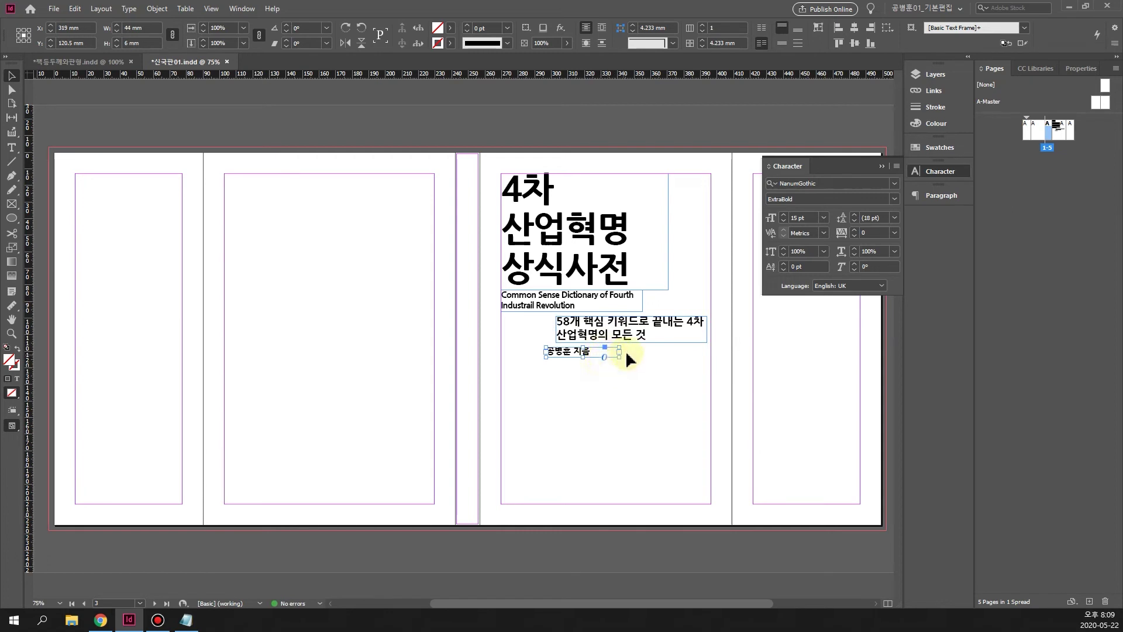
left_click_drag(575, 354, 585, 355)
key("Down")
key("Down")
key("Down")
key("Down")
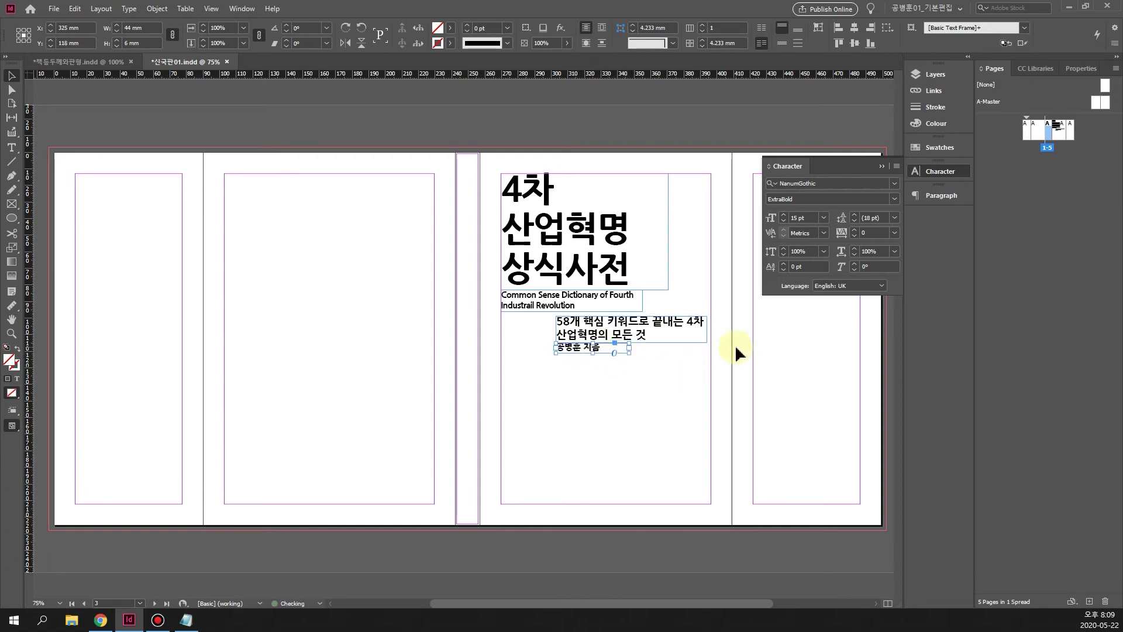
key("Left")
left_click(731, 464)
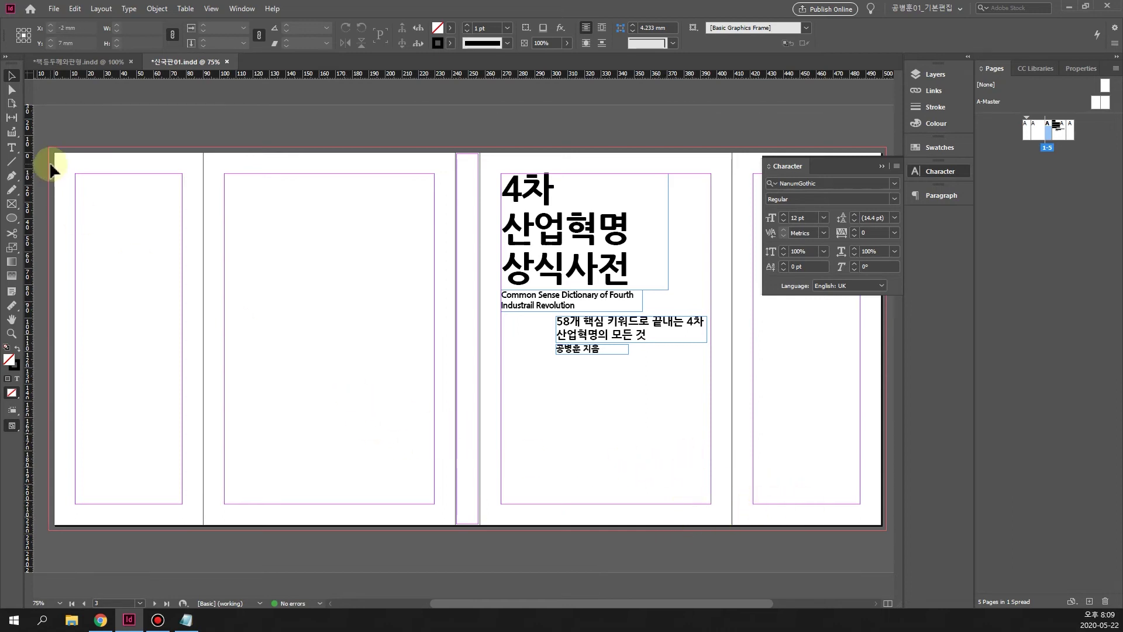
- Draw an empty picture frame about 127 by 78 mm below the author line, spanning the front cover's left and right margins
left_click(12, 203)
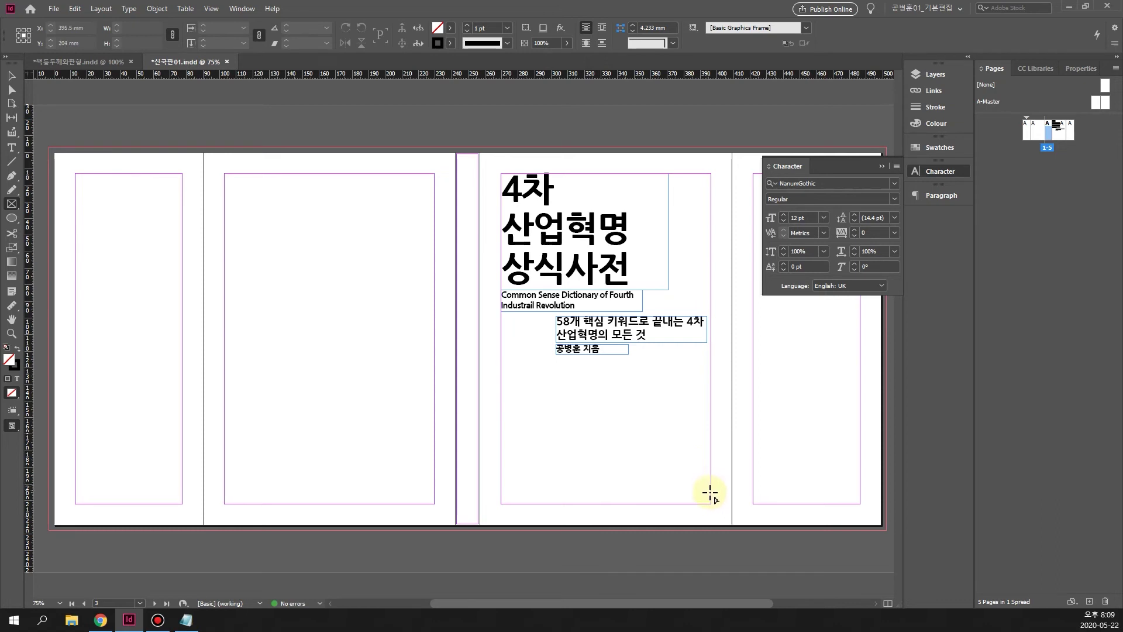
left_click_drag(710, 492, 501, 363)
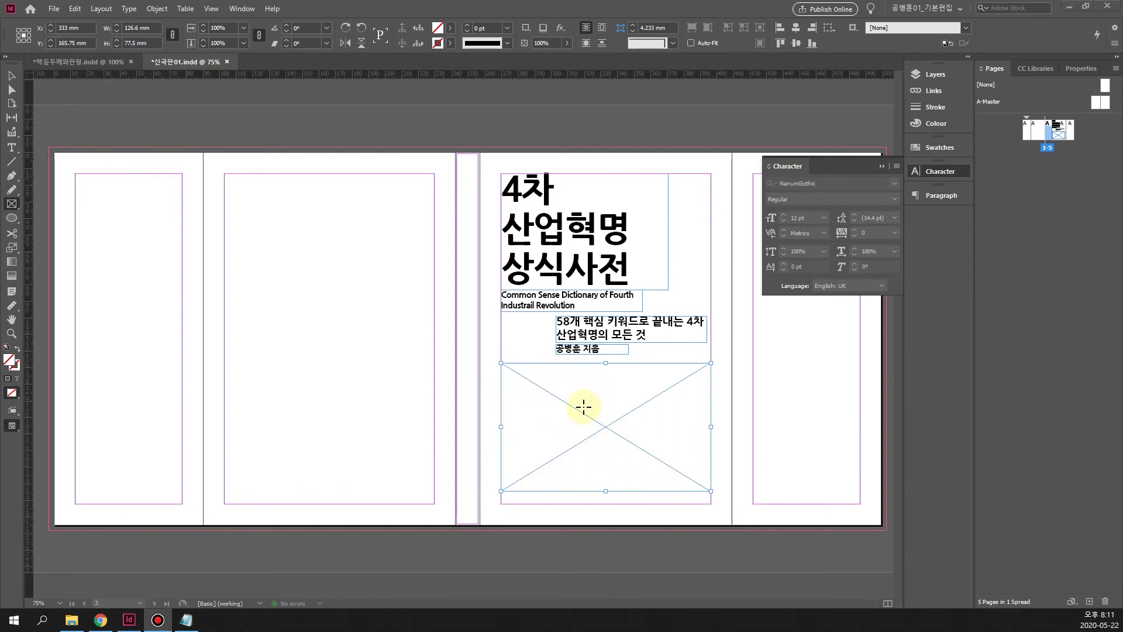
left_click(11, 75)
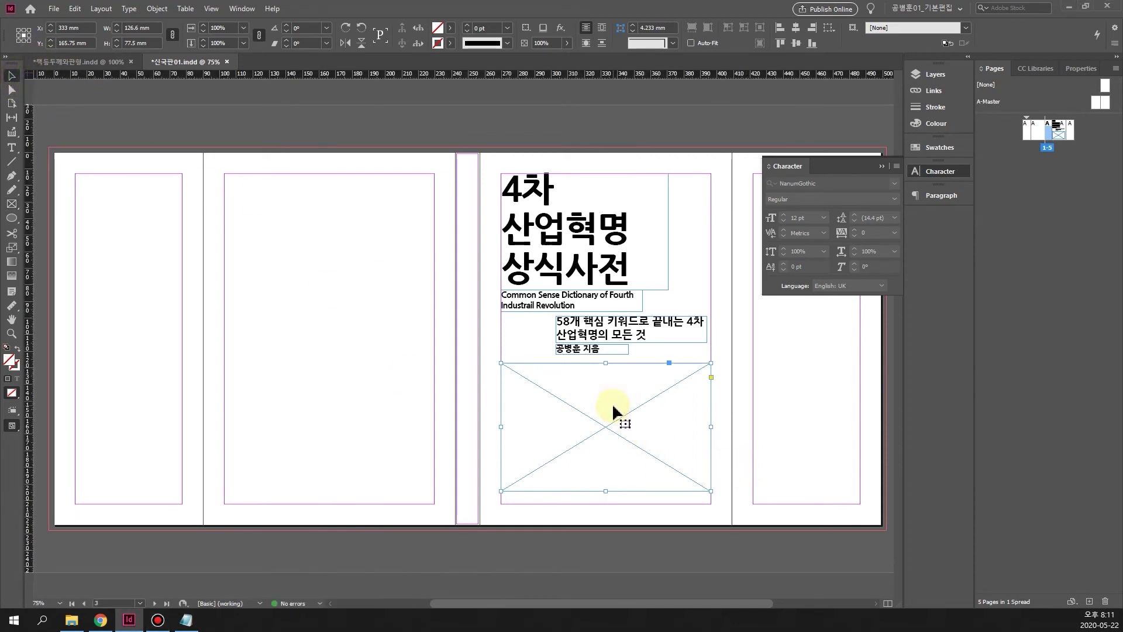
- Place the image 표지이미지.jpg in the front cover's picture frame
key("ctrl+d")
left_click_drag(777, 159, 564, 91)
left_click_drag(705, 256, 700, 336)
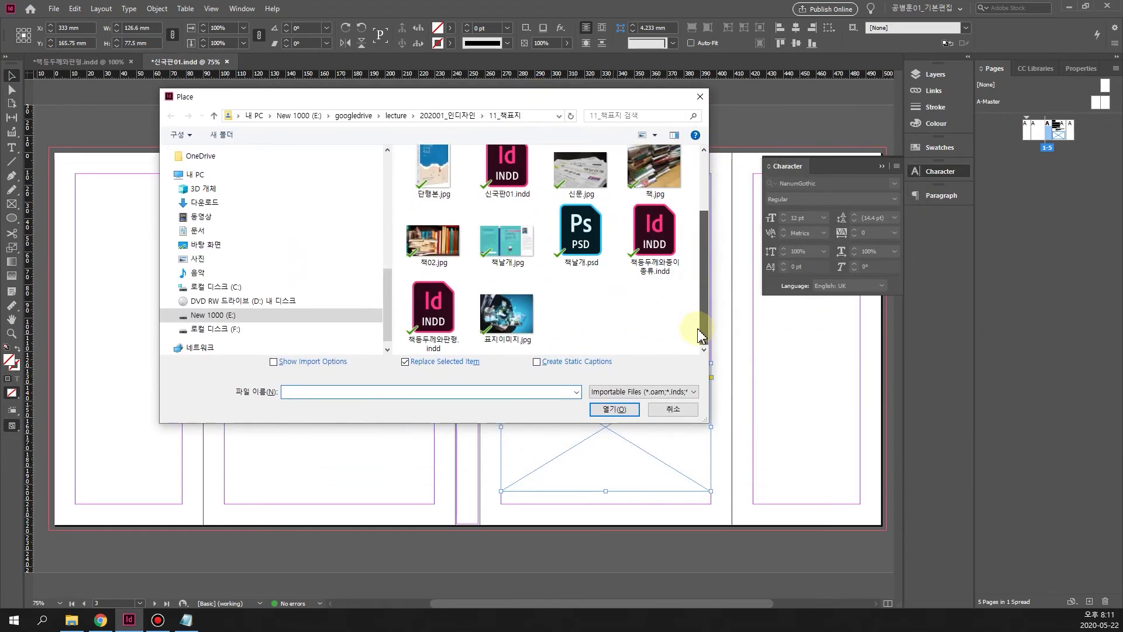
left_click(506, 316)
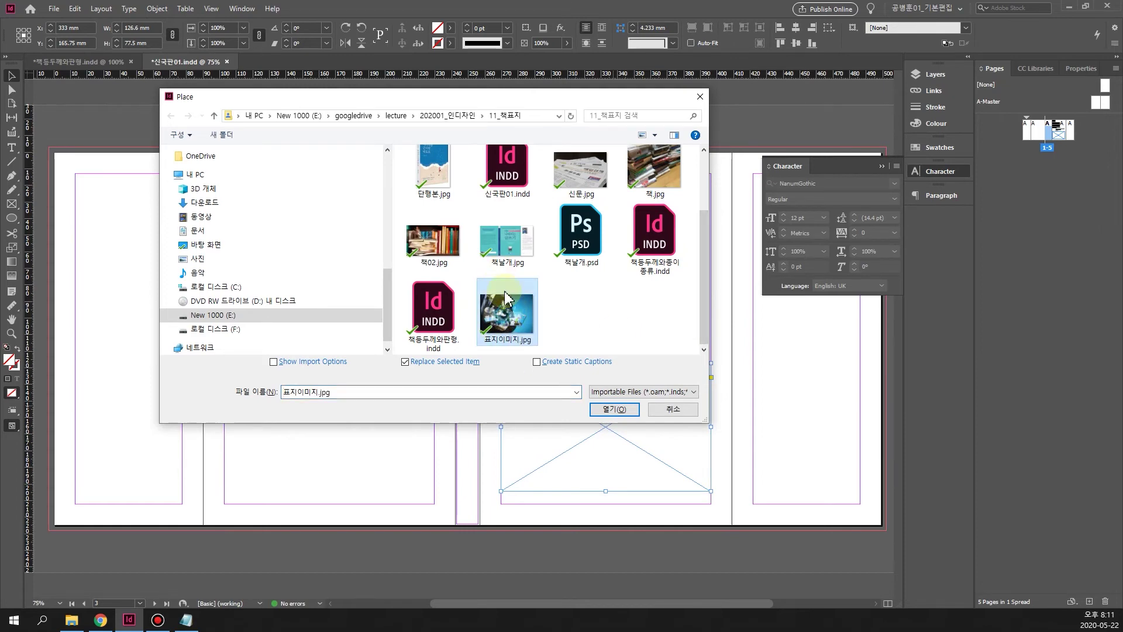
left_click(615, 409)
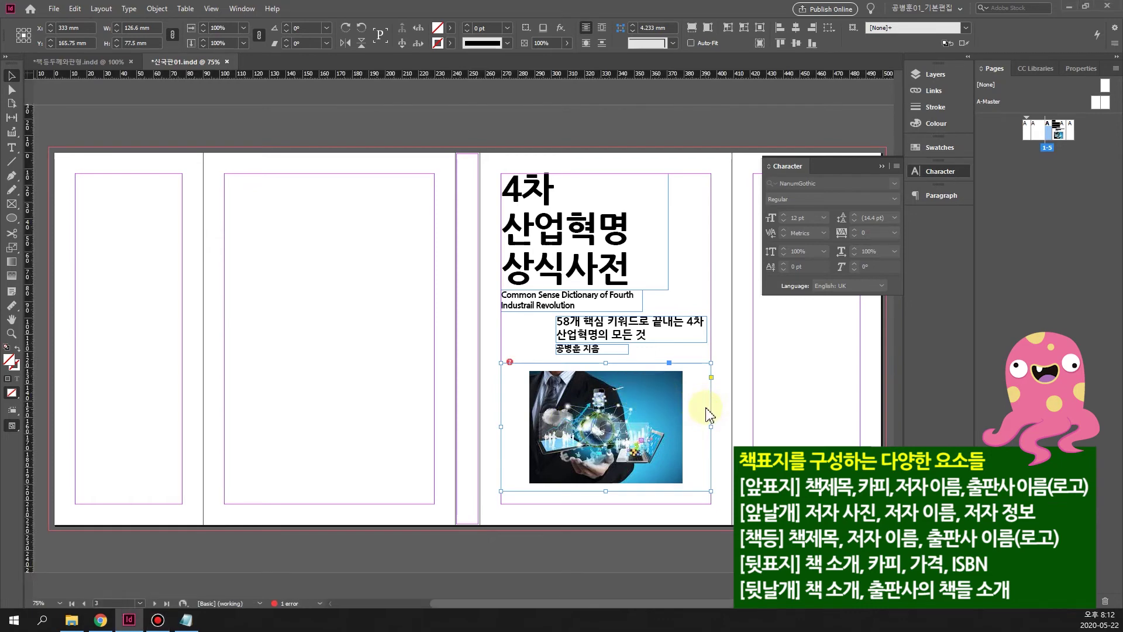
- Replace the picture in the front cover's frame with 표지이미지02.jpg
key("ctrl+d")
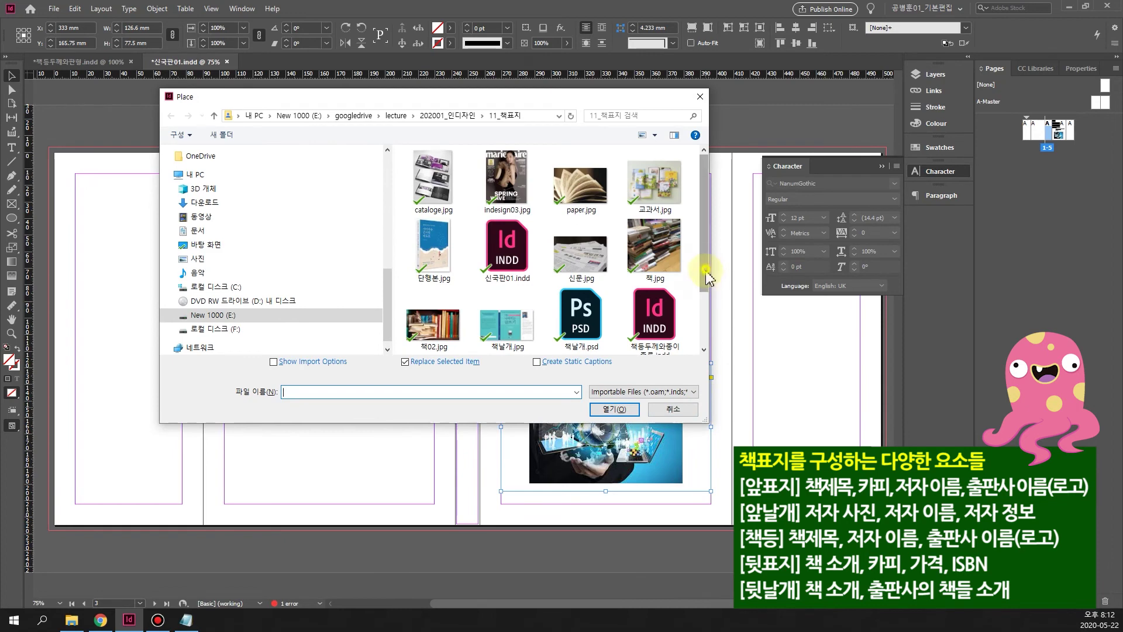
scroll(709, 270, "down", 1)
left_click(589, 337)
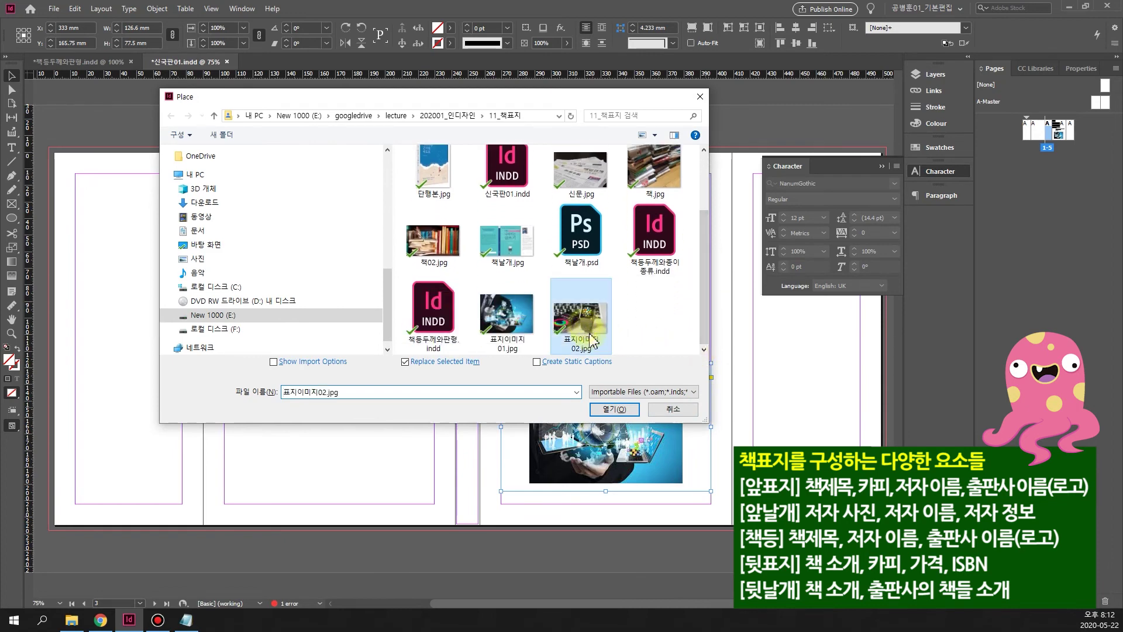
left_click(613, 409)
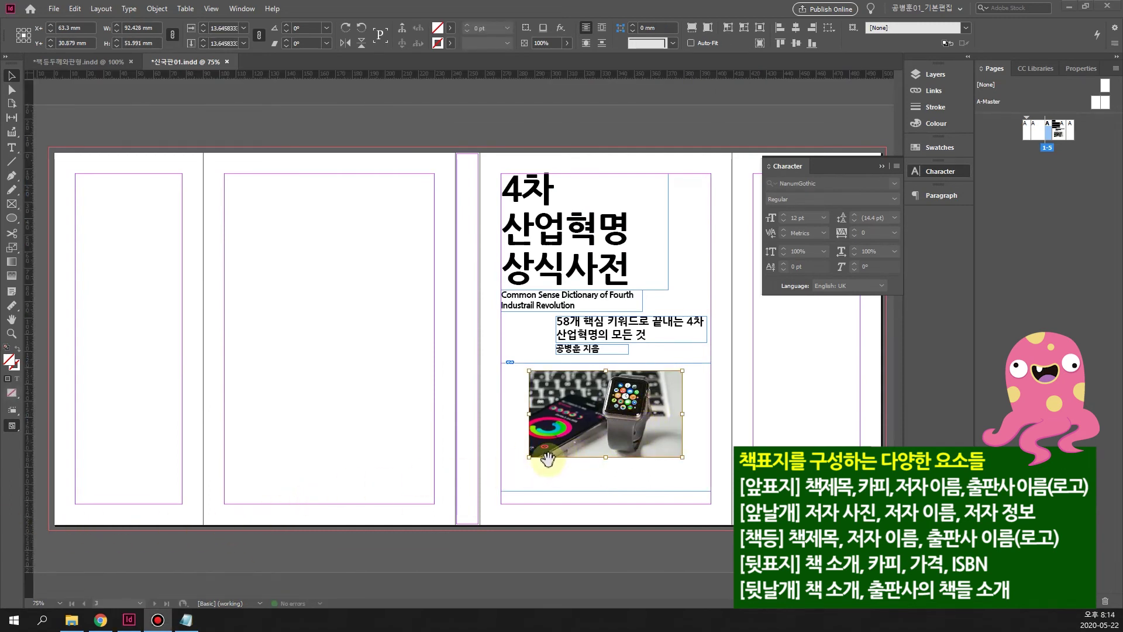
- Enlarge the smartwatch picture inside its frame to about 143 by 81 mm so it fills the whole frame
left_click_drag(530, 457, 493, 477)
left_click_drag(682, 477, 717, 496)
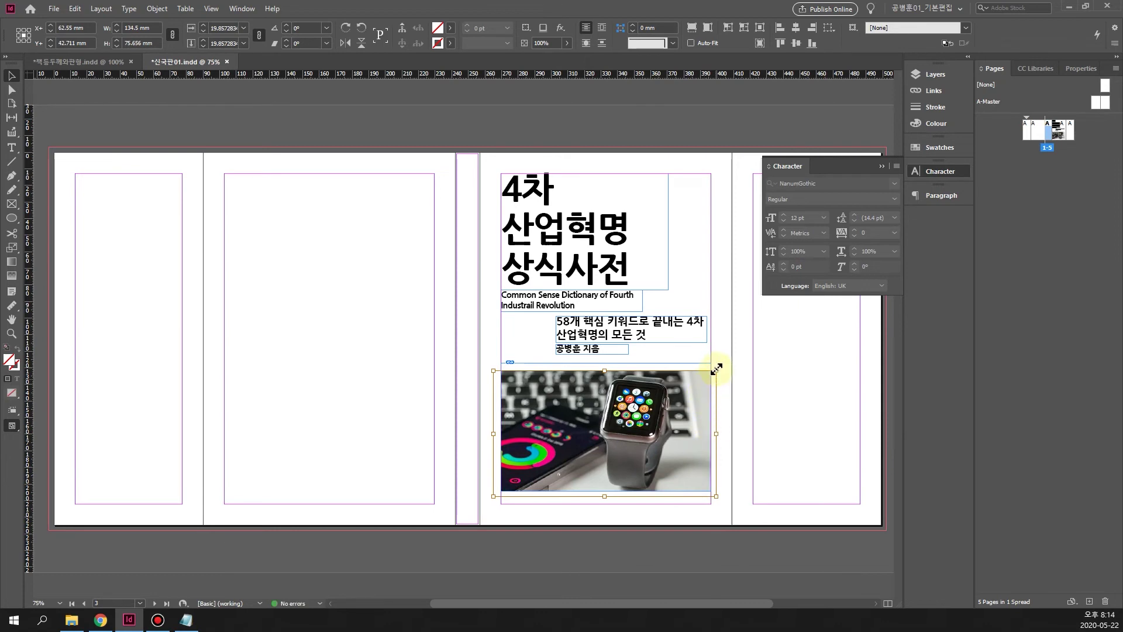
left_click_drag(716, 369, 731, 363)
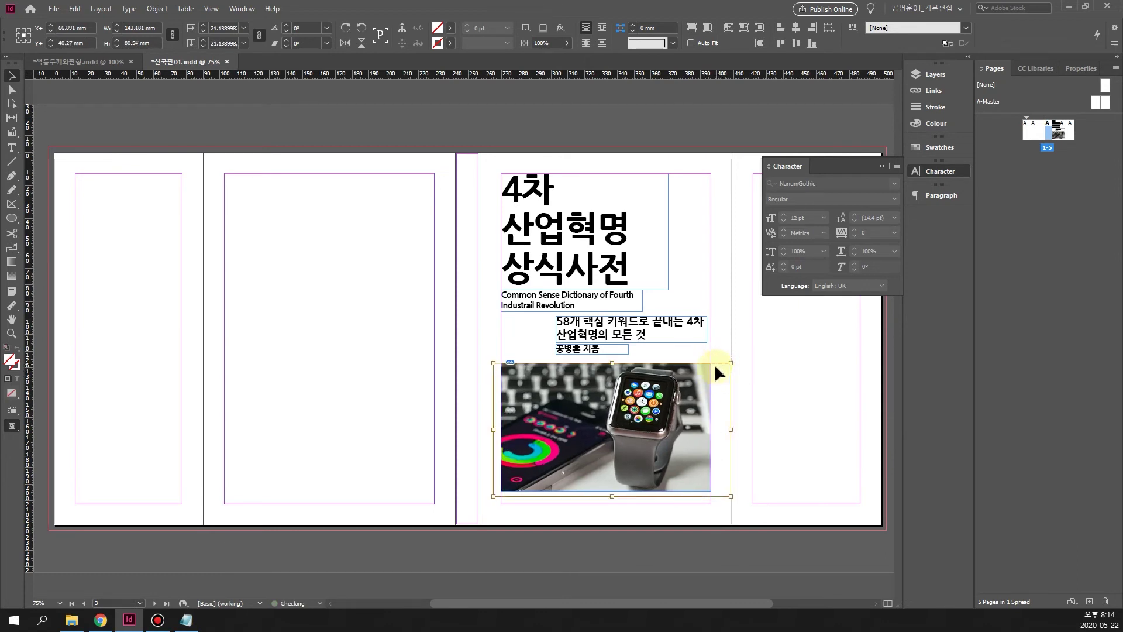
left_click(462, 430)
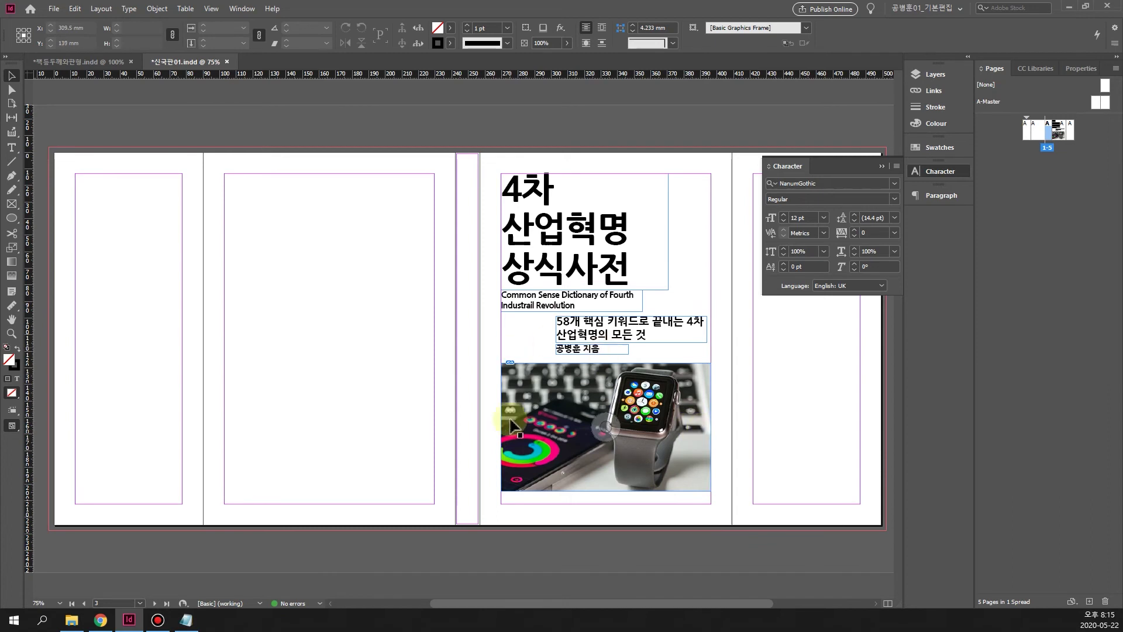
- Add a text frame with the publisher name 길벗출판사 below the picture and set it to ExtraBold, 13 pt
left_click(11, 147)
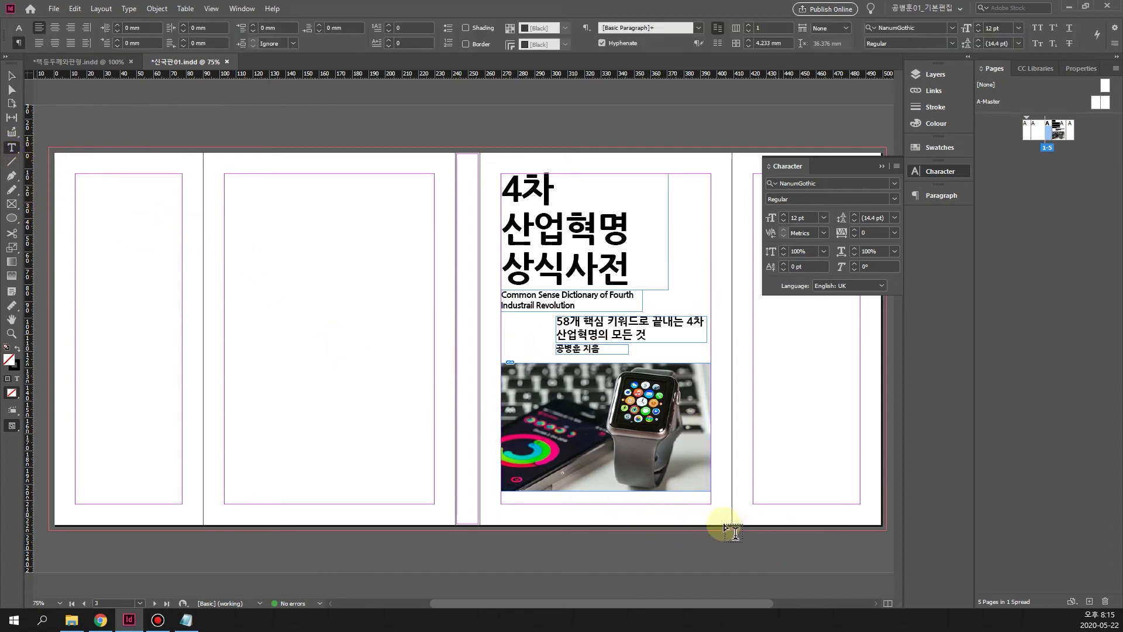
left_click_drag(659, 500, 692, 510)
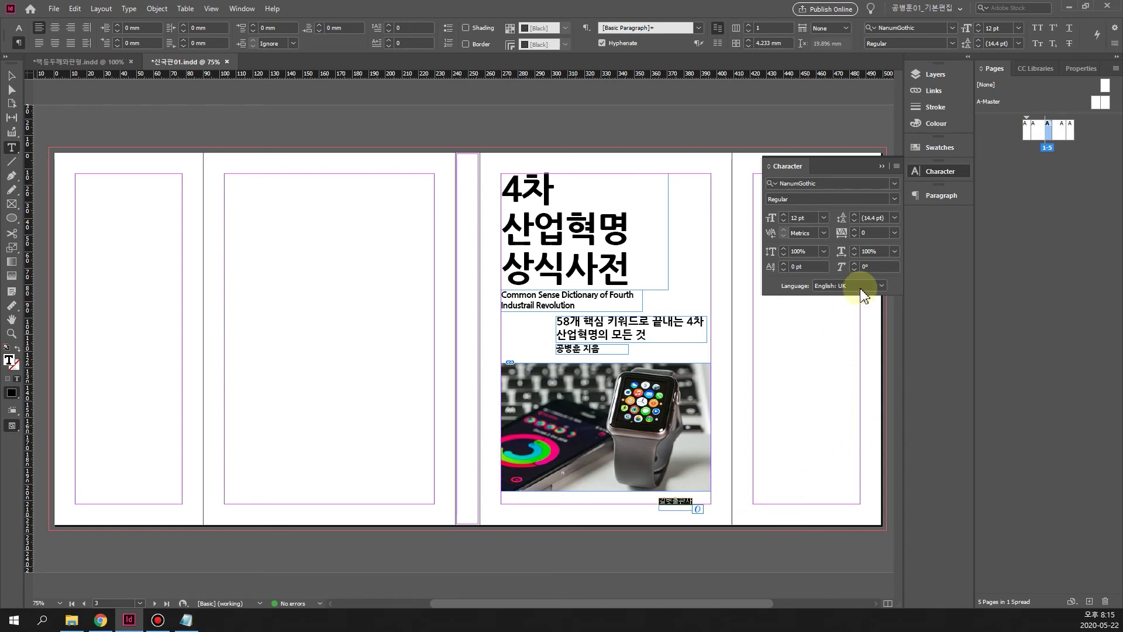
left_click(893, 199)
left_click(807, 250)
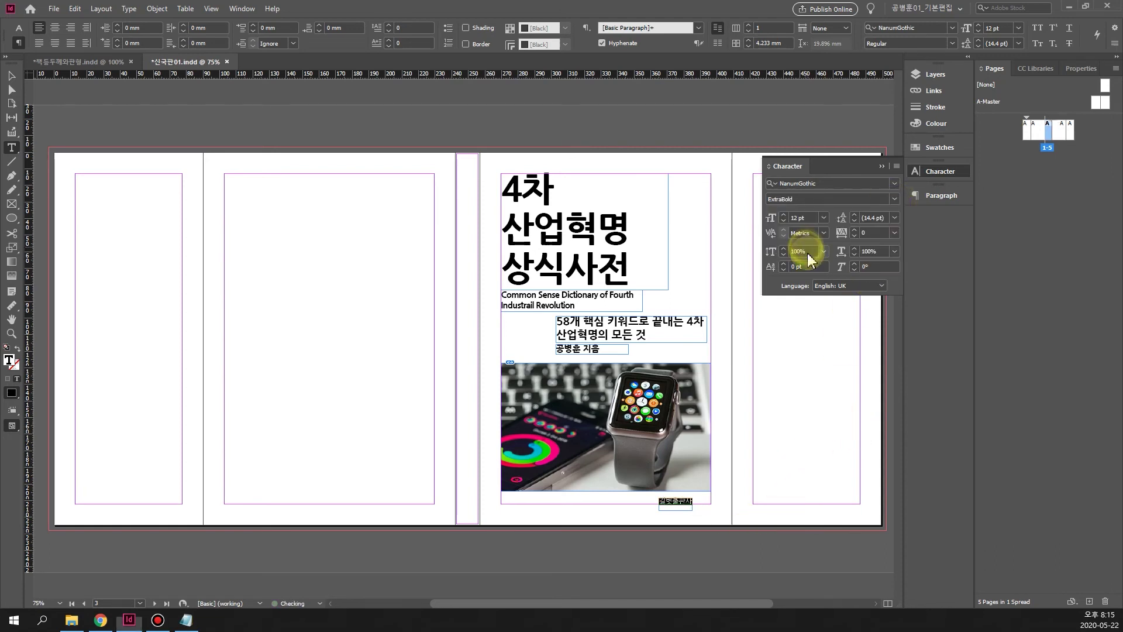
left_click(784, 215)
- Resize the publisher name's frame to about 23.5 by 3.8 mm so the full name fits
left_click(15, 76)
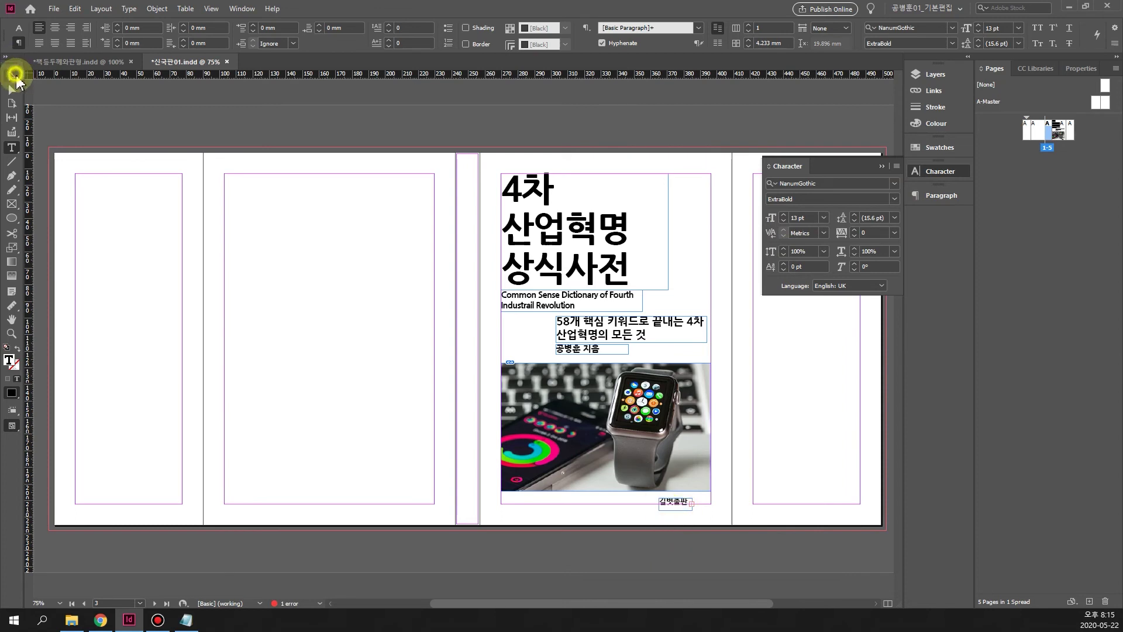
left_click(691, 506)
left_click_drag(692, 509, 698, 504)
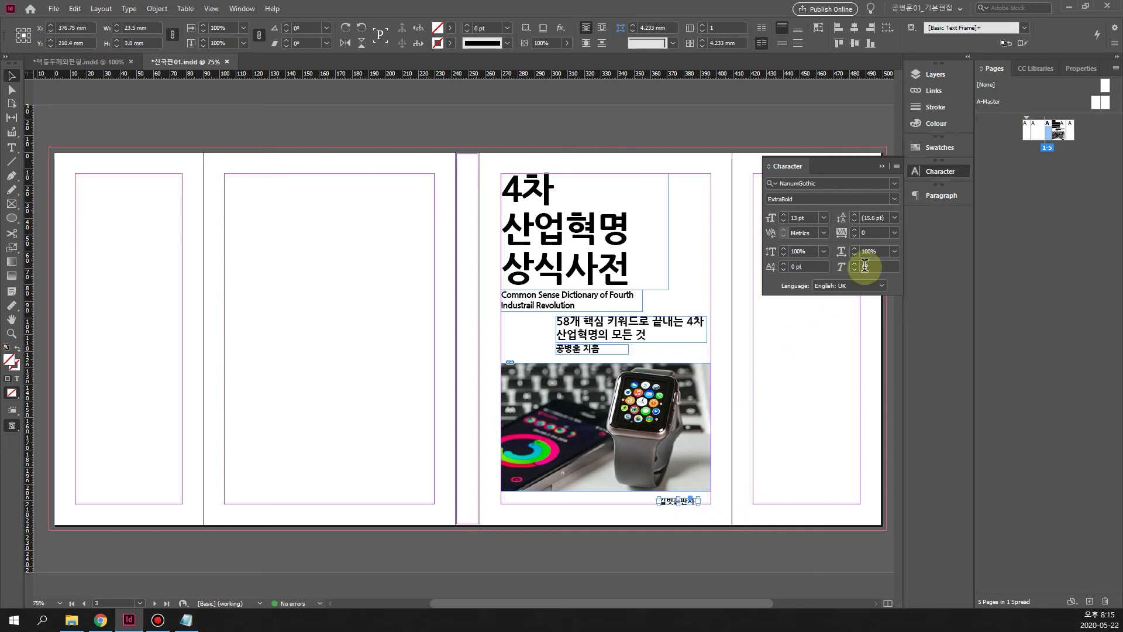
- Set the publisher name's tracking to -50 and move it to the middle of the front cover's bottom margin
left_click(894, 233)
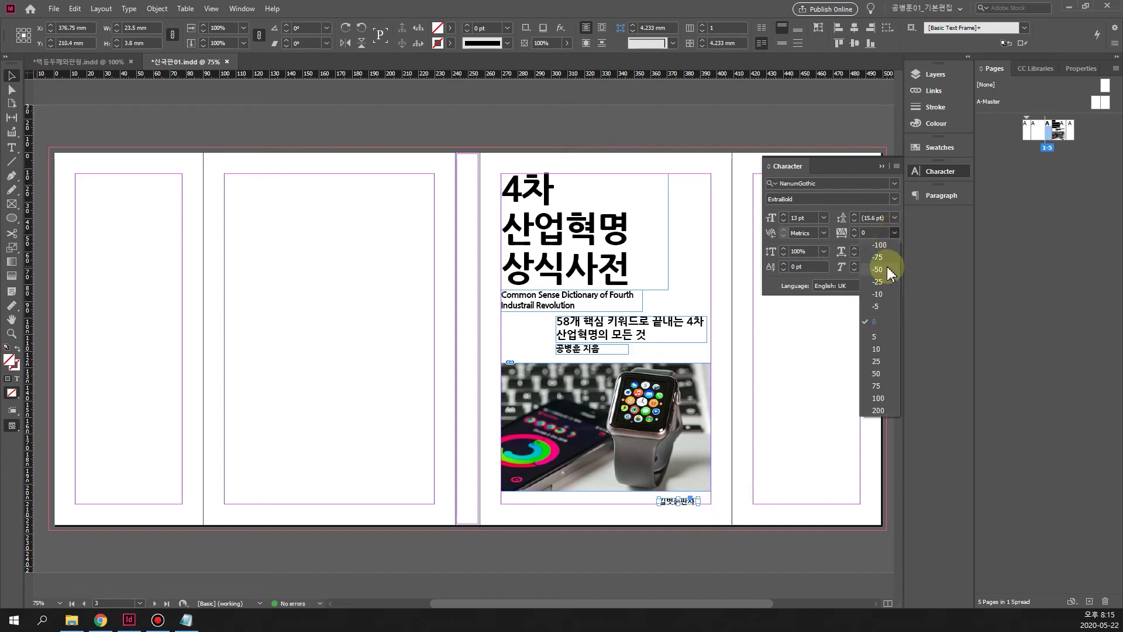
left_click(878, 269)
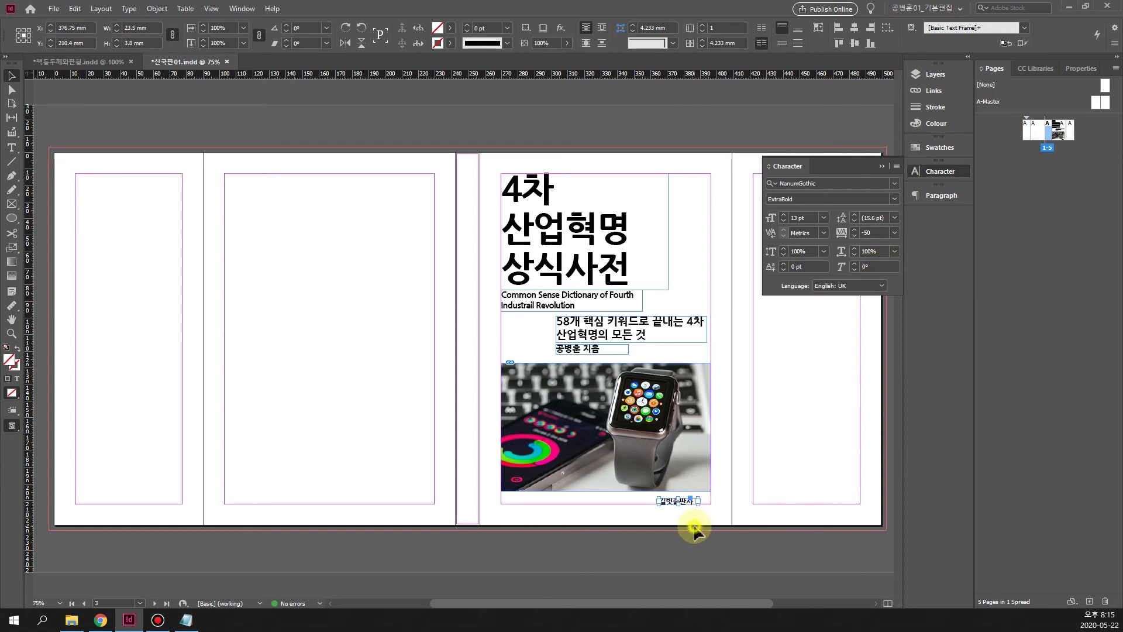
left_click(680, 513)
left_click(678, 504)
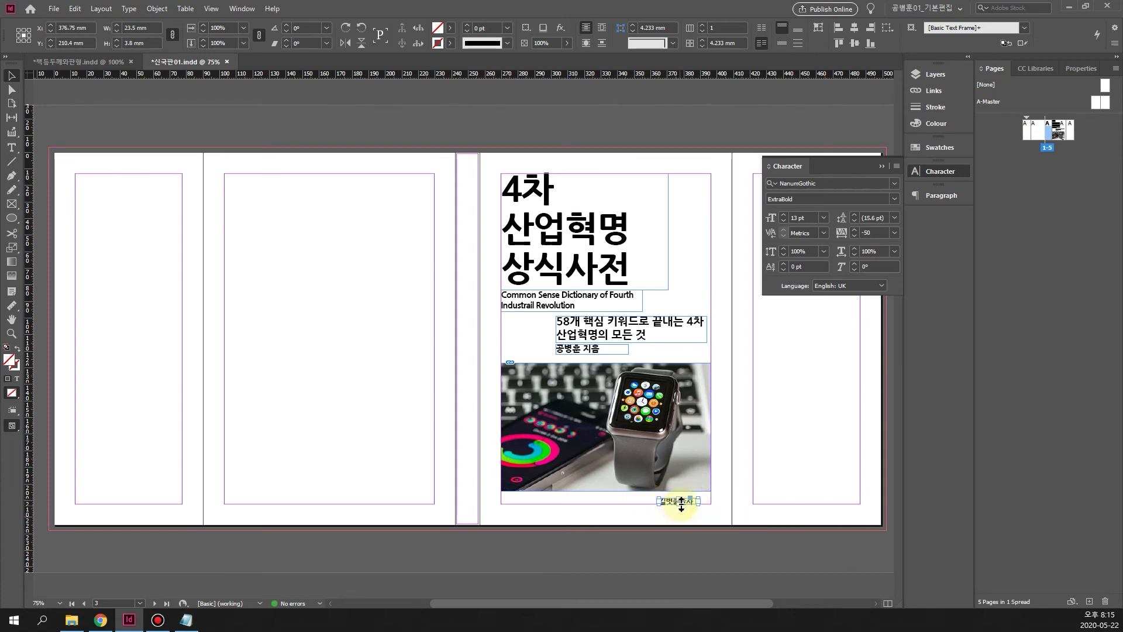
left_click_drag(683, 503, 610, 515)
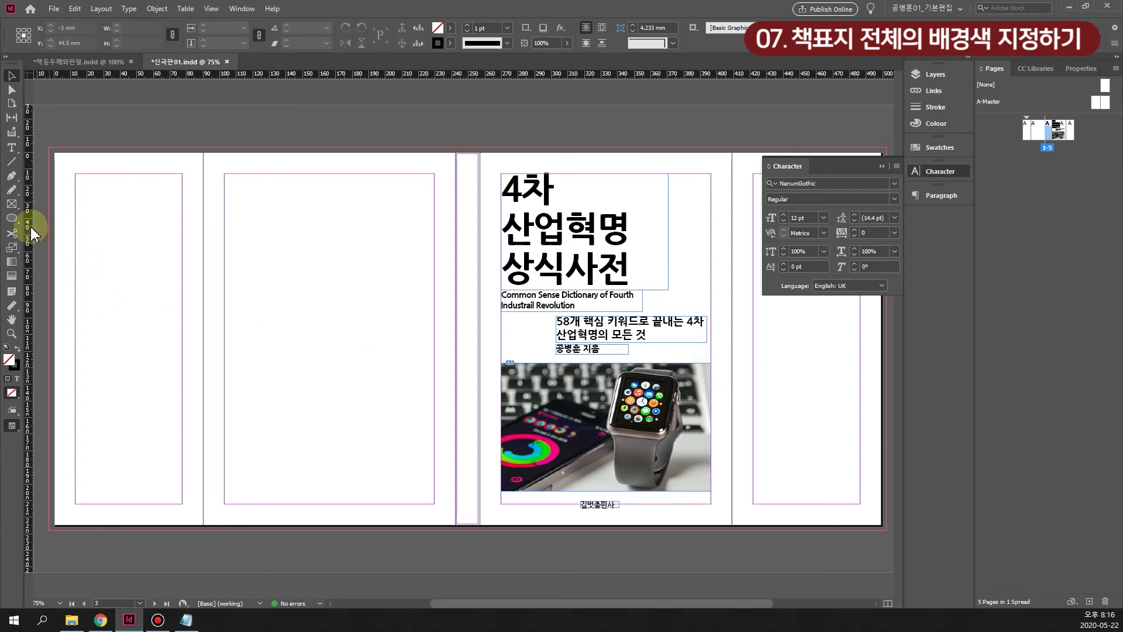
- Draw a rectangle about 502 by 227 mm over the whole cover spread, extending slightly past the page edges
left_click(14, 221)
right_click(14, 221)
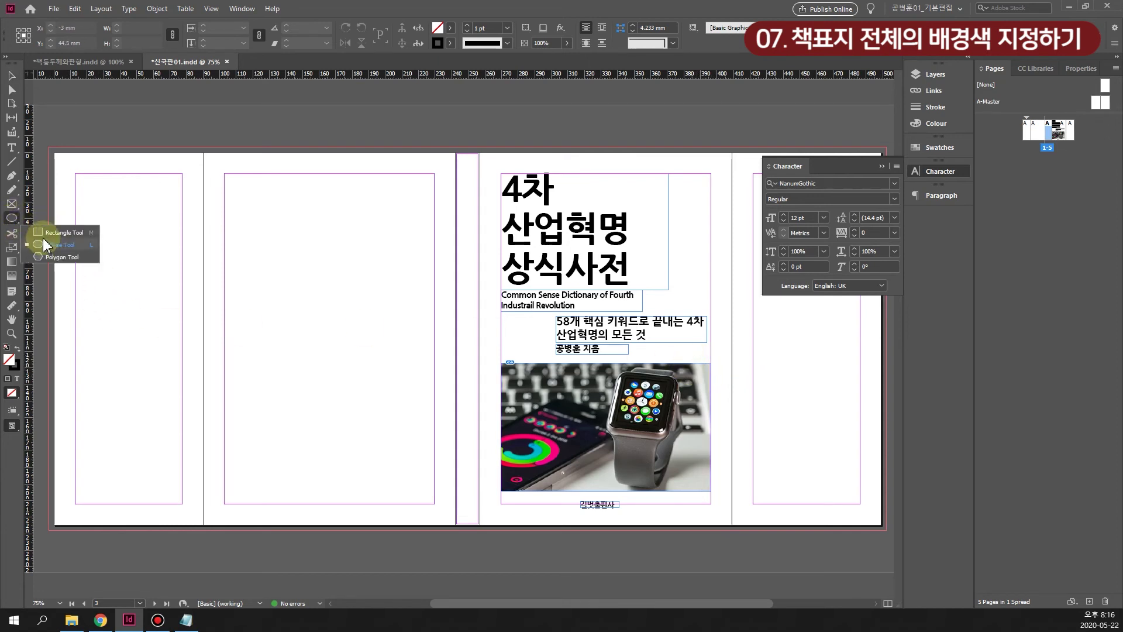
left_click(47, 232)
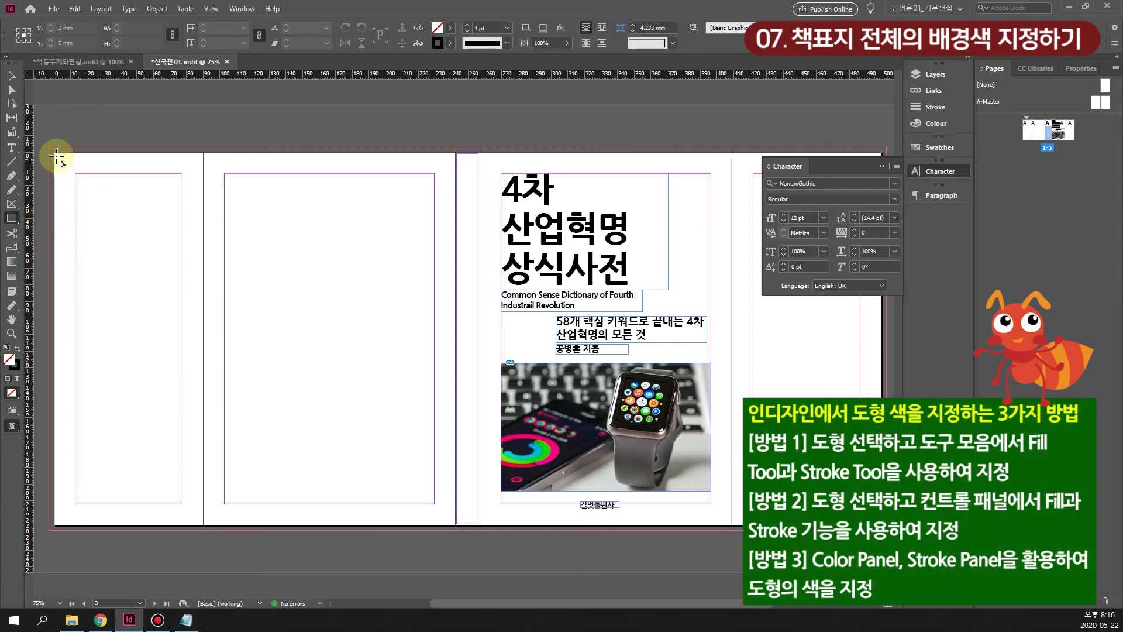
mouse_move(51, 152)
left_mouse_down()
mouse_move(111, 164)
mouse_move(202, 240)
mouse_move(579, 380)
mouse_move(822, 486)
mouse_move(881, 528)
left_mouse_up()
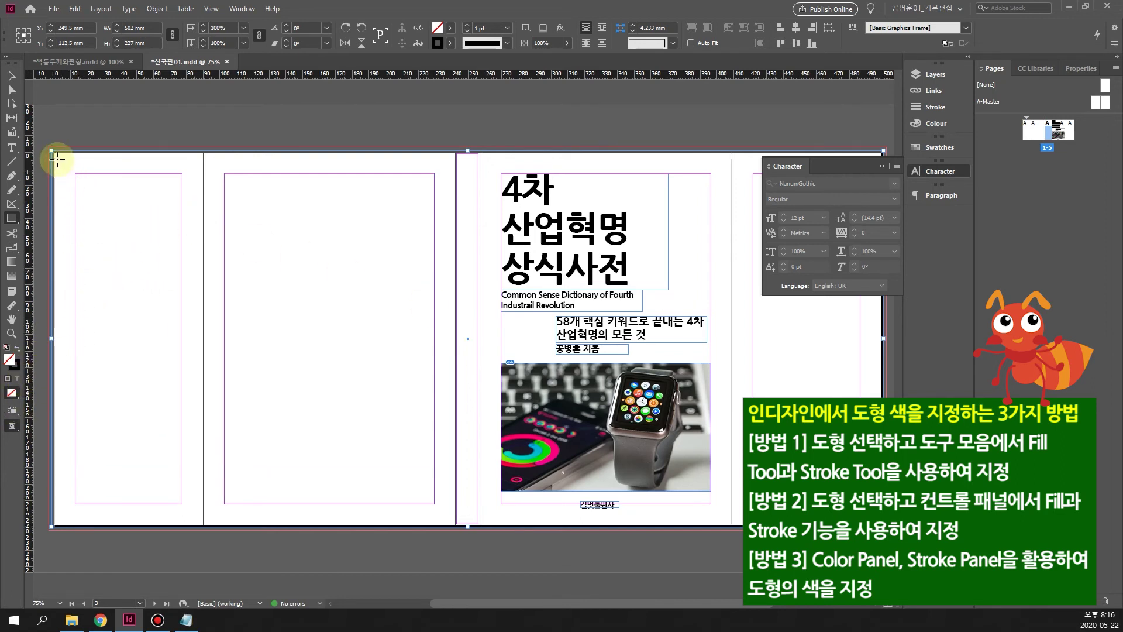
- Remove the cover rectangle's stroke and fill it with the swatch C=100 M=0 Y=0 K=0 at a 10% tint
left_click(450, 43)
left_click(331, 80)
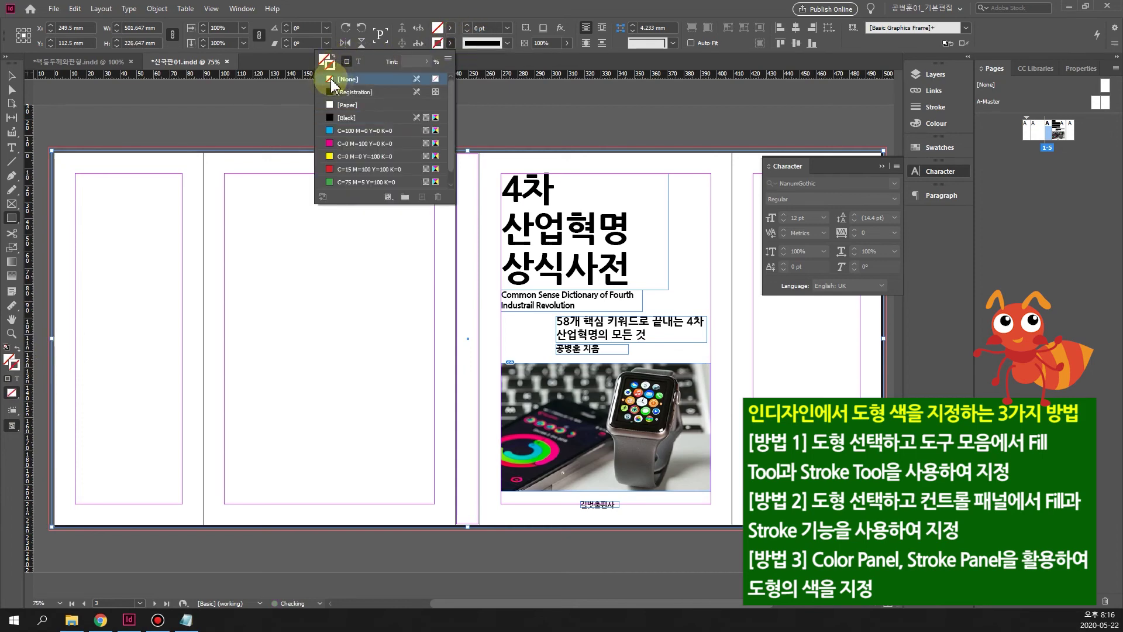
left_click(451, 28)
left_click(451, 28)
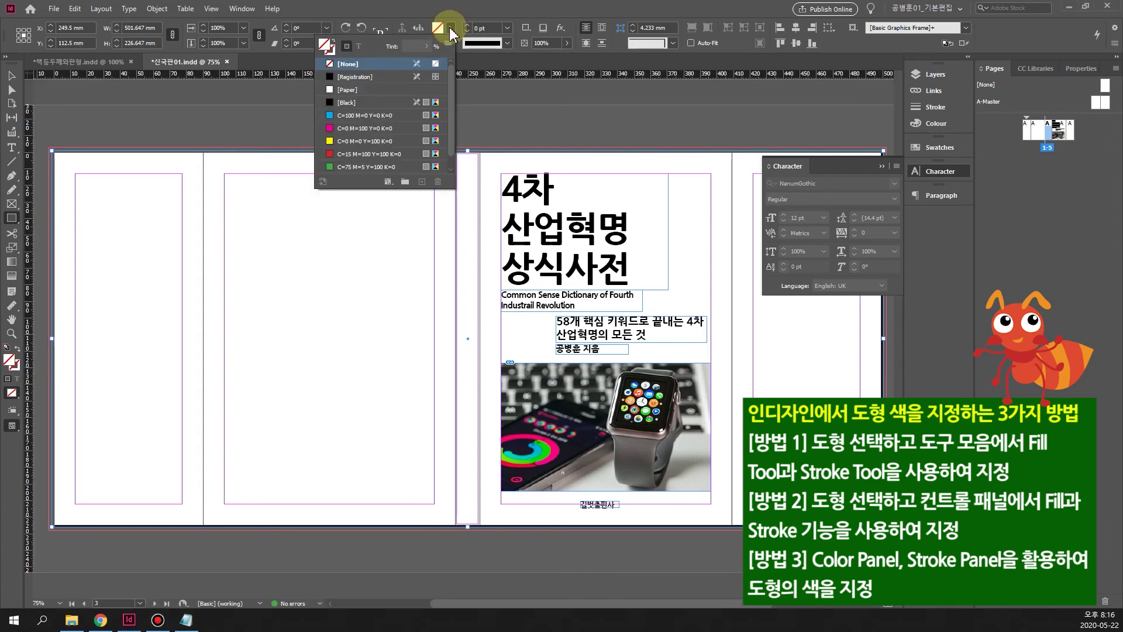
left_click(350, 121)
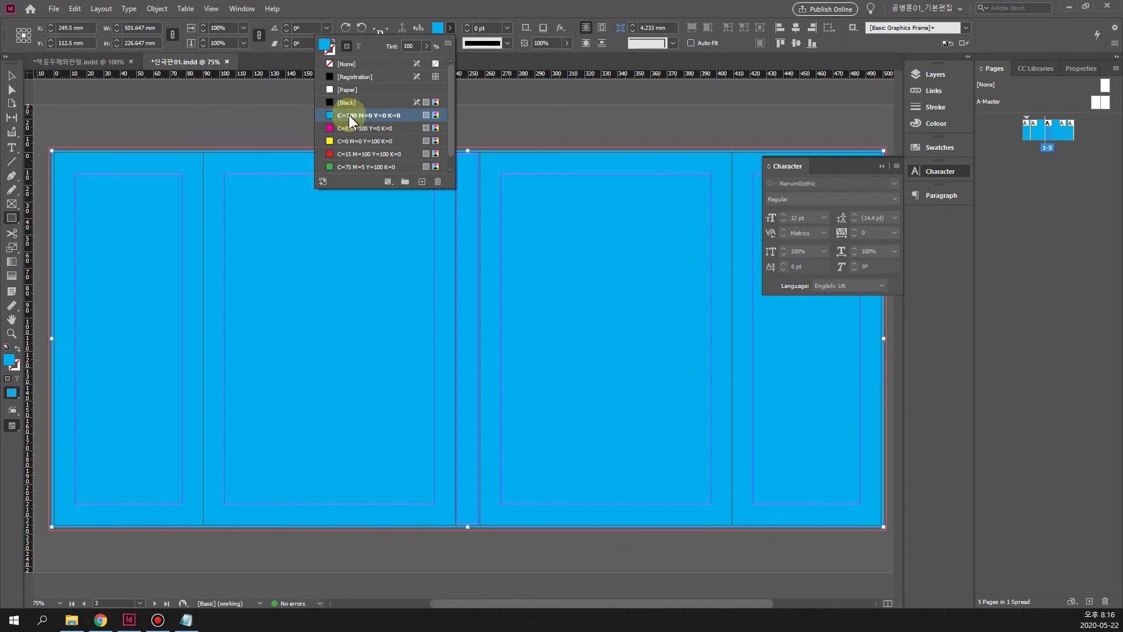
left_click(427, 45)
left_click_drag(428, 61, 374, 65)
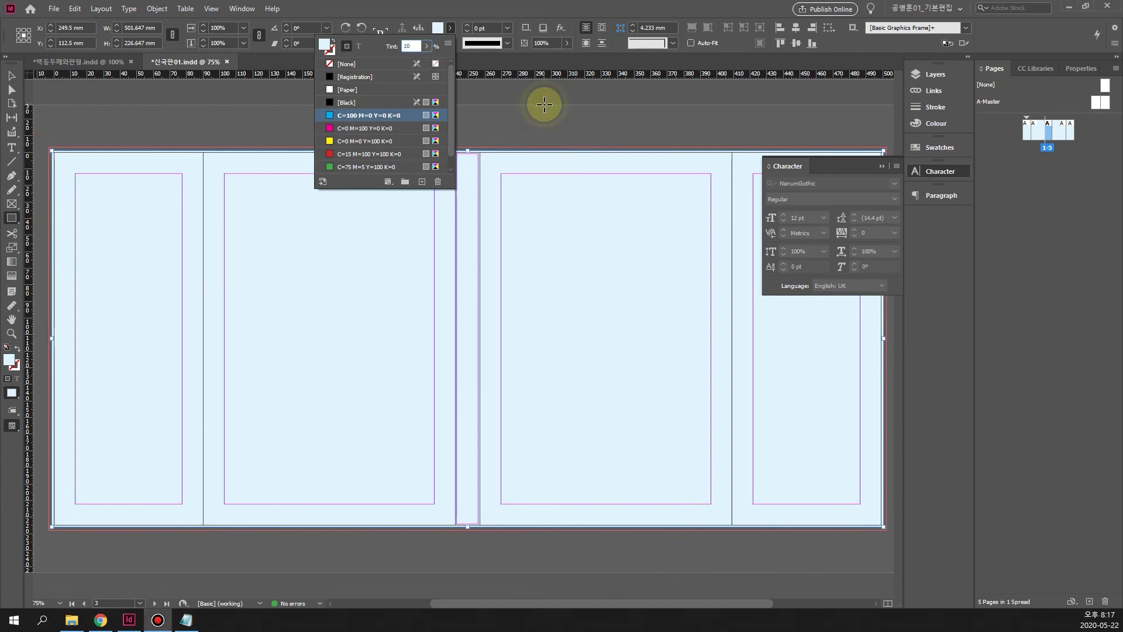
- Send the background rectangle behind all the cover's text and picture, deselect it, and collapse the character settings
left_click(11, 76)
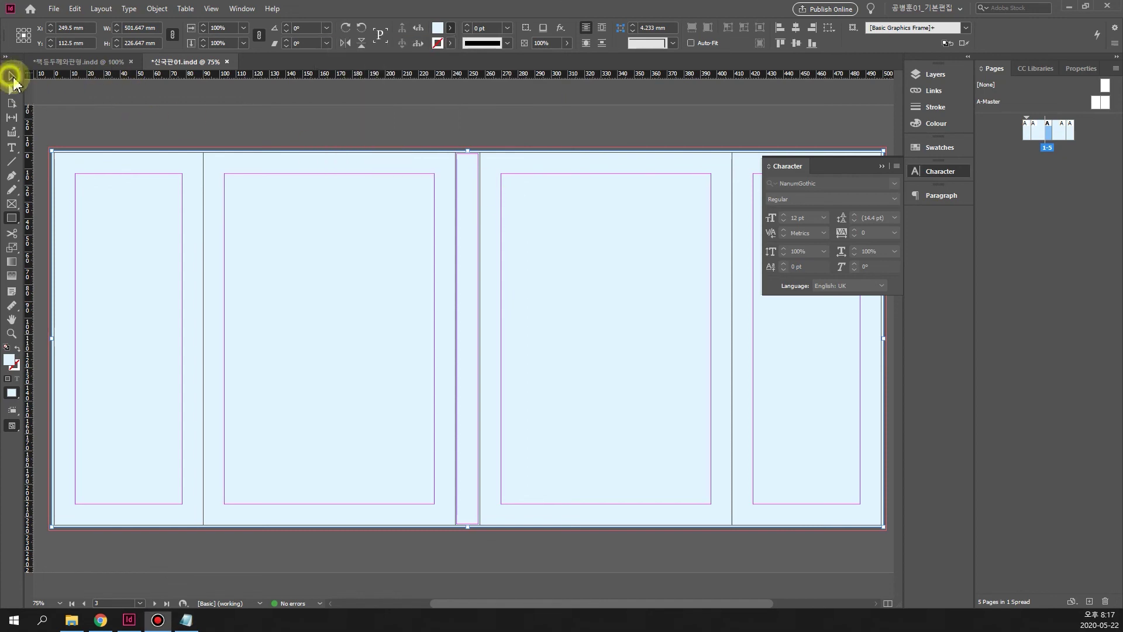
left_click(12, 76)
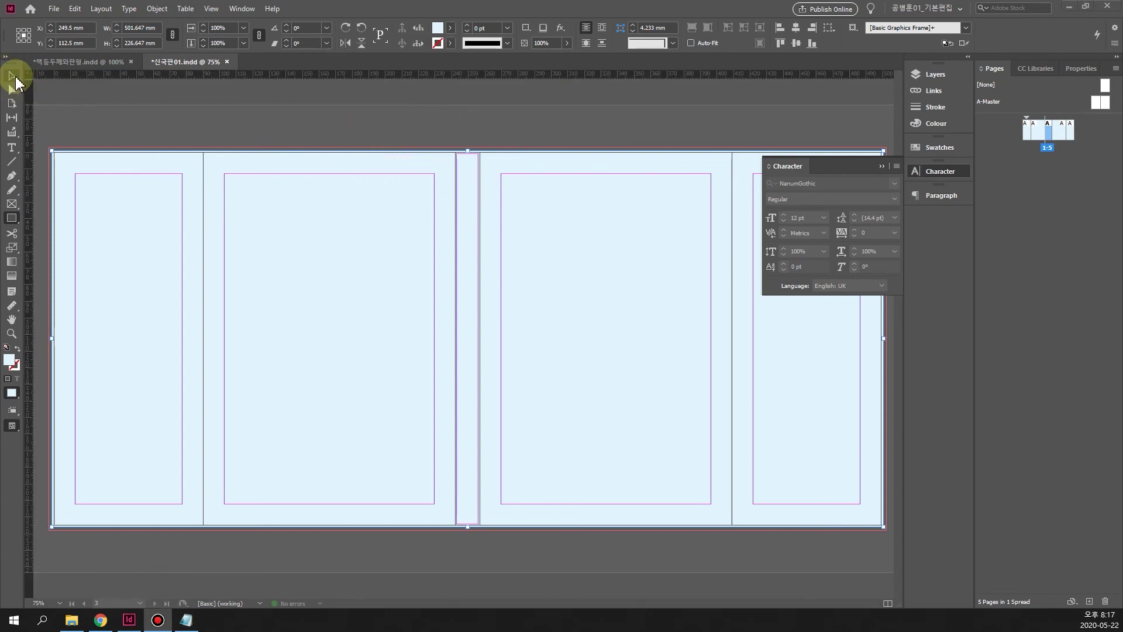
right_click(440, 169)
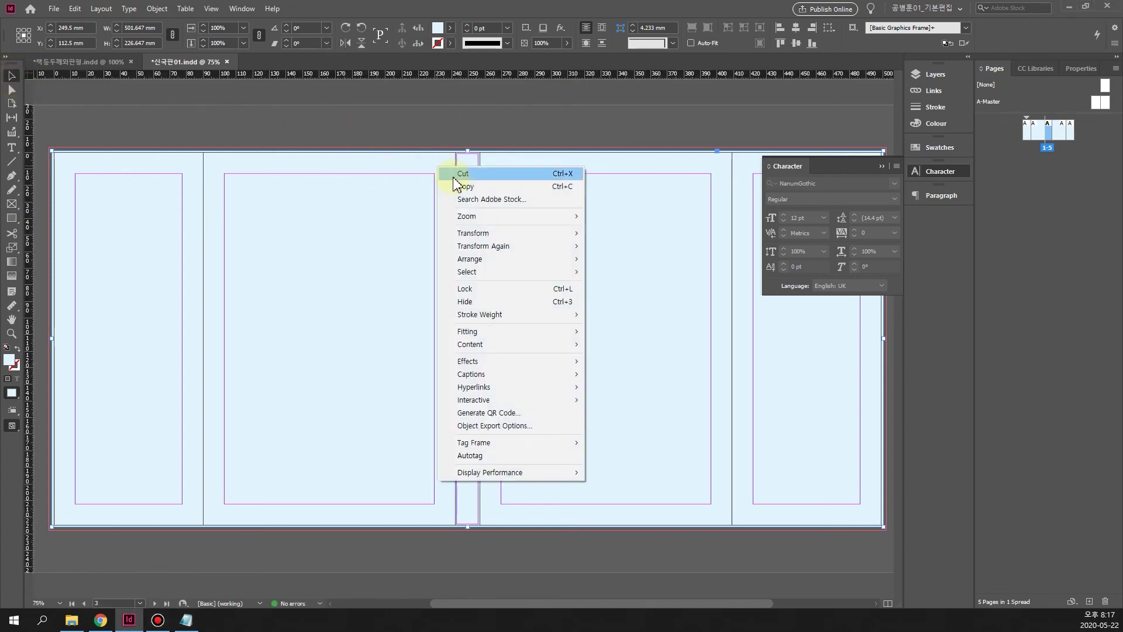
mouse_move(517, 267)
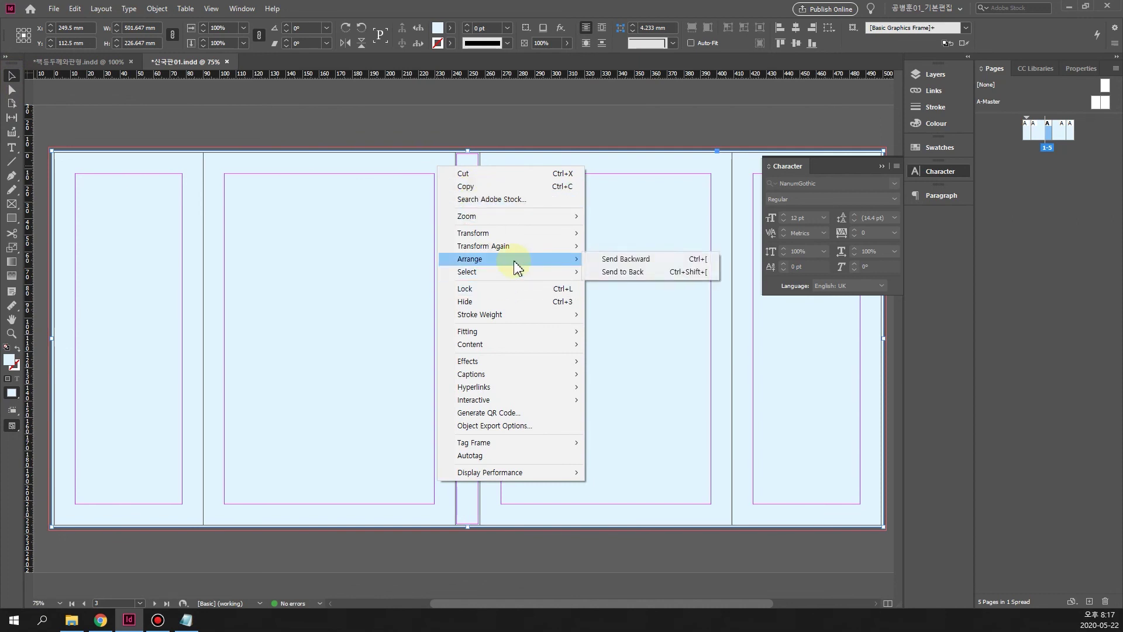
left_click(651, 276)
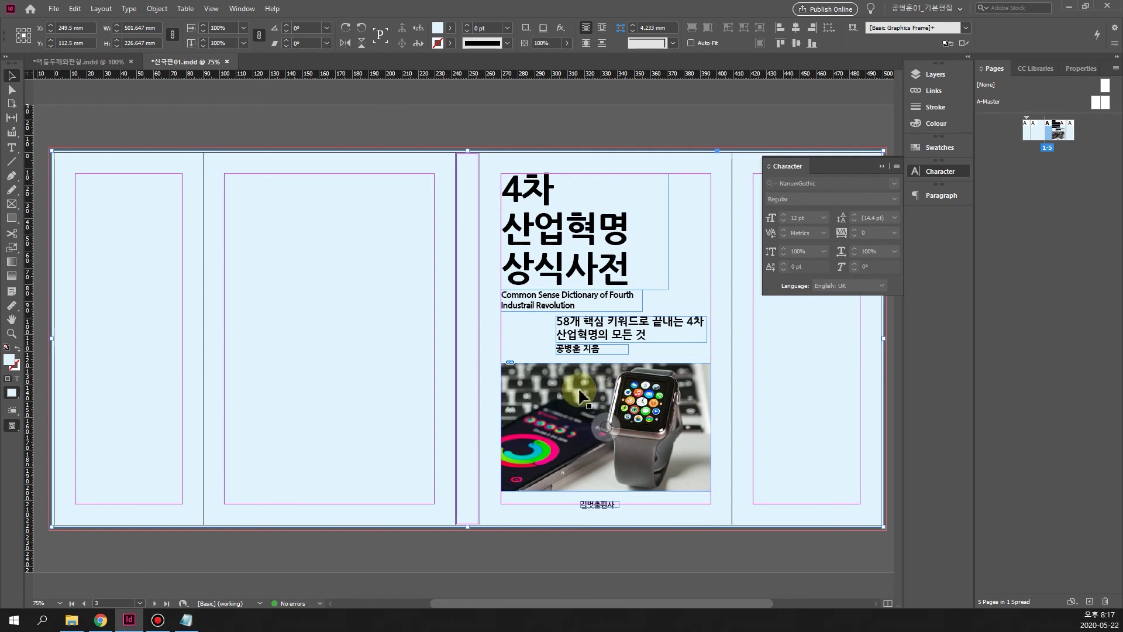
left_click(521, 554)
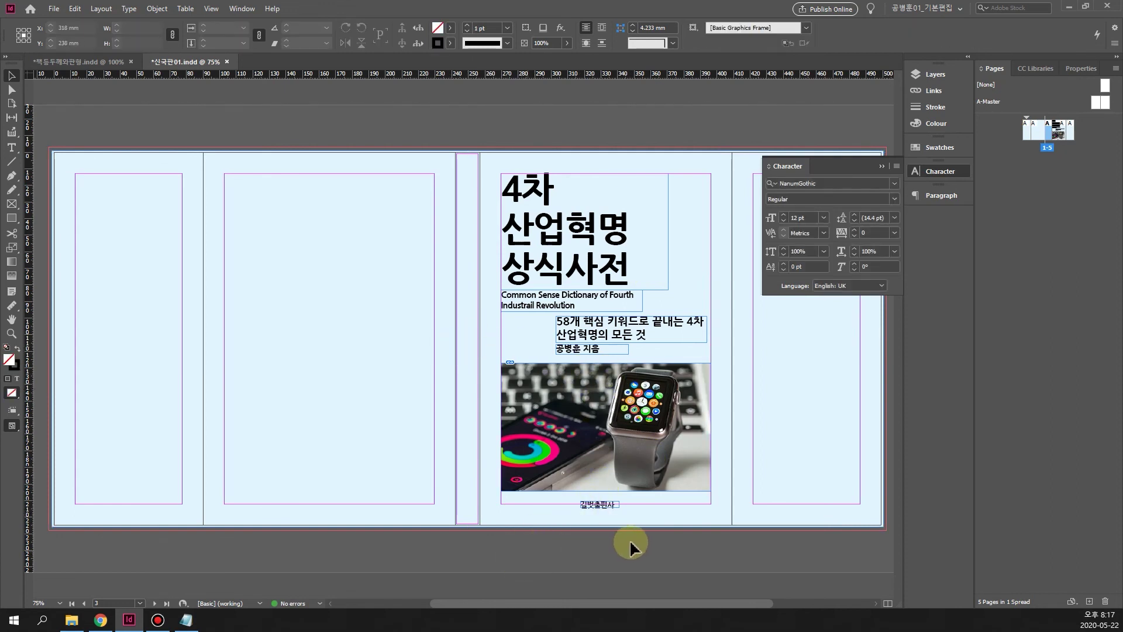
left_click(882, 167)
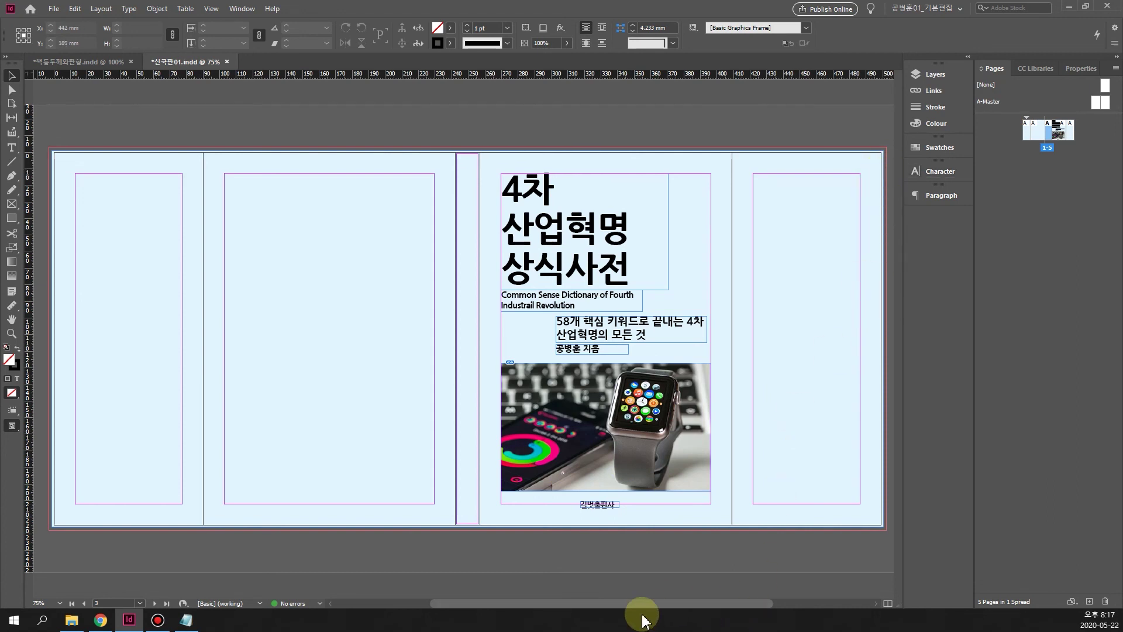
- Change the text colour of the title's last line, 상식사전, to ffffff
mouse_move(643, 603)
left_mouse_down()
mouse_move(657, 603)
mouse_move(647, 603)
left_mouse_up()
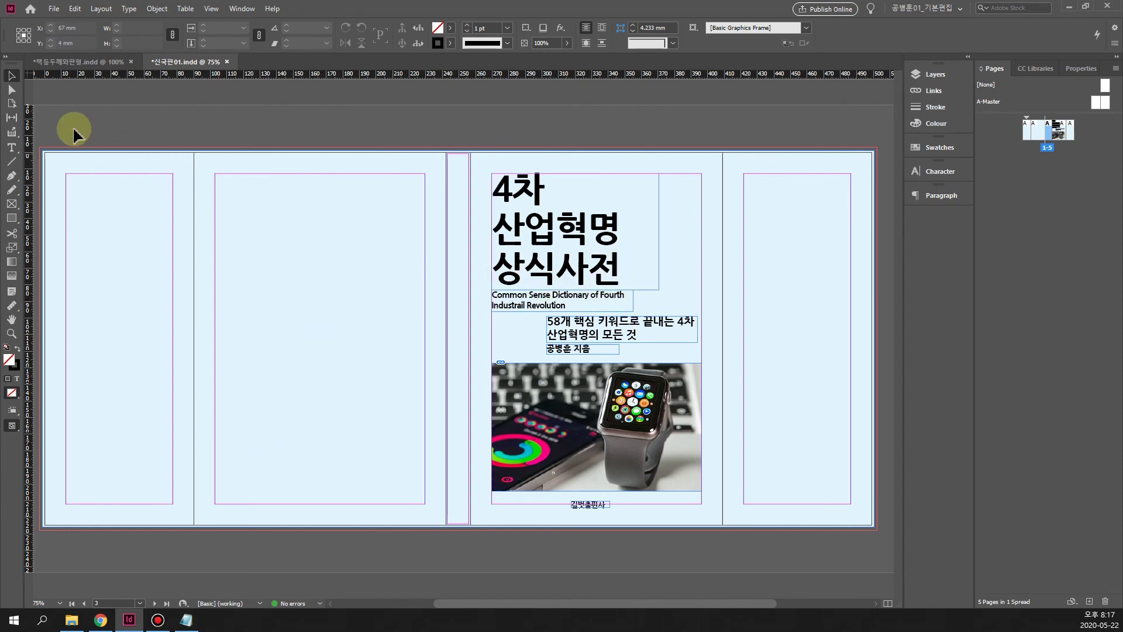
left_click(12, 147)
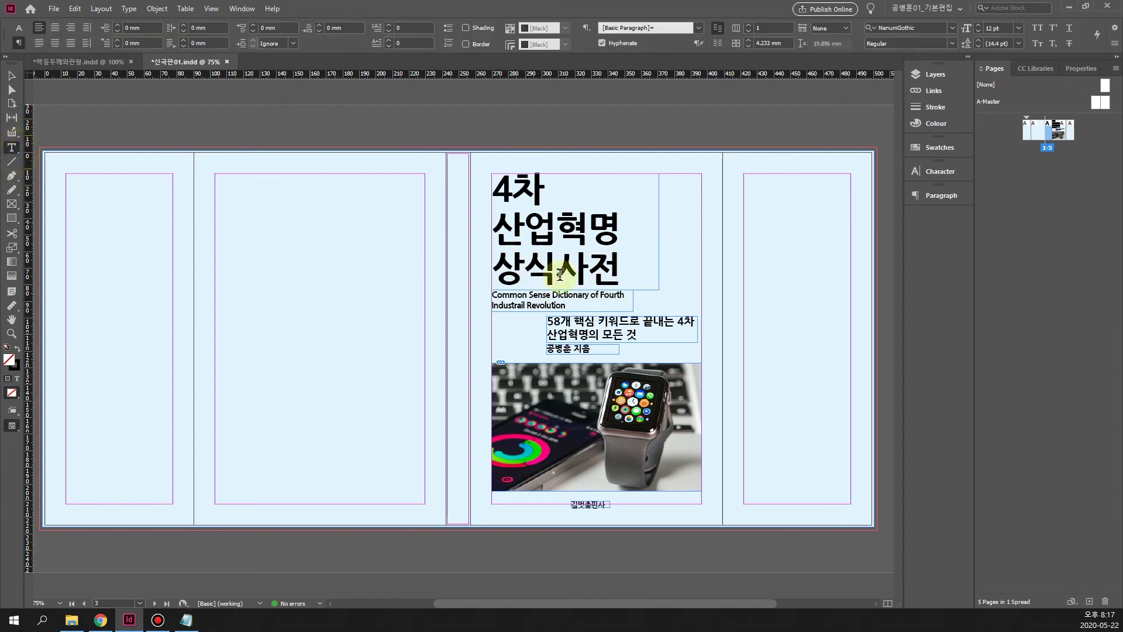
left_click_drag(493, 268, 621, 278)
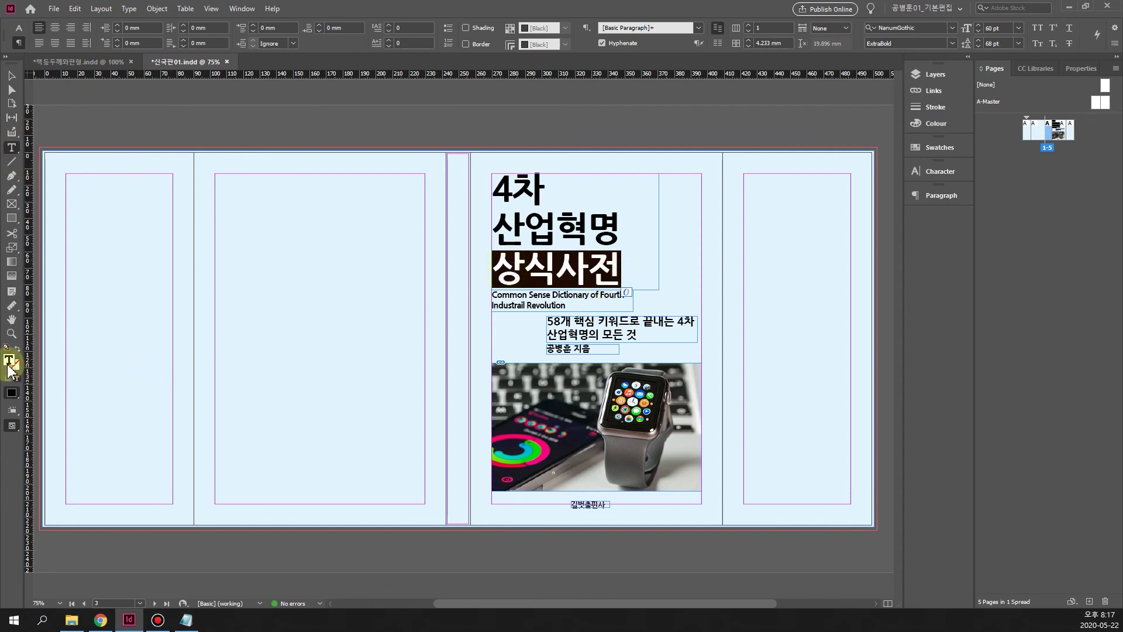
double_click(9, 363)
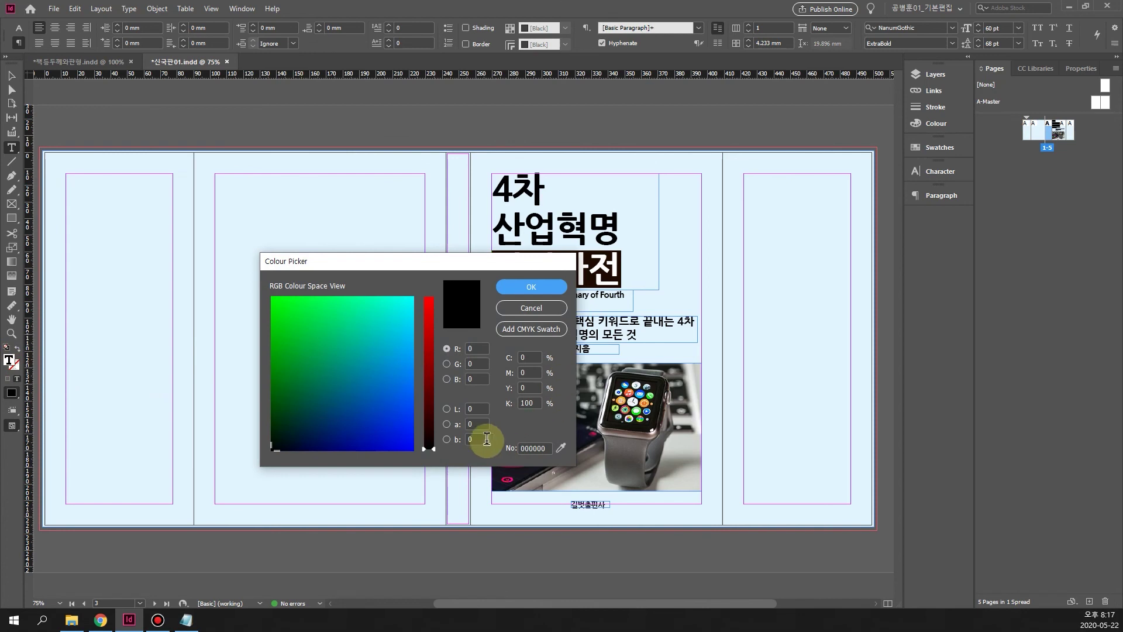
double_click(545, 448)
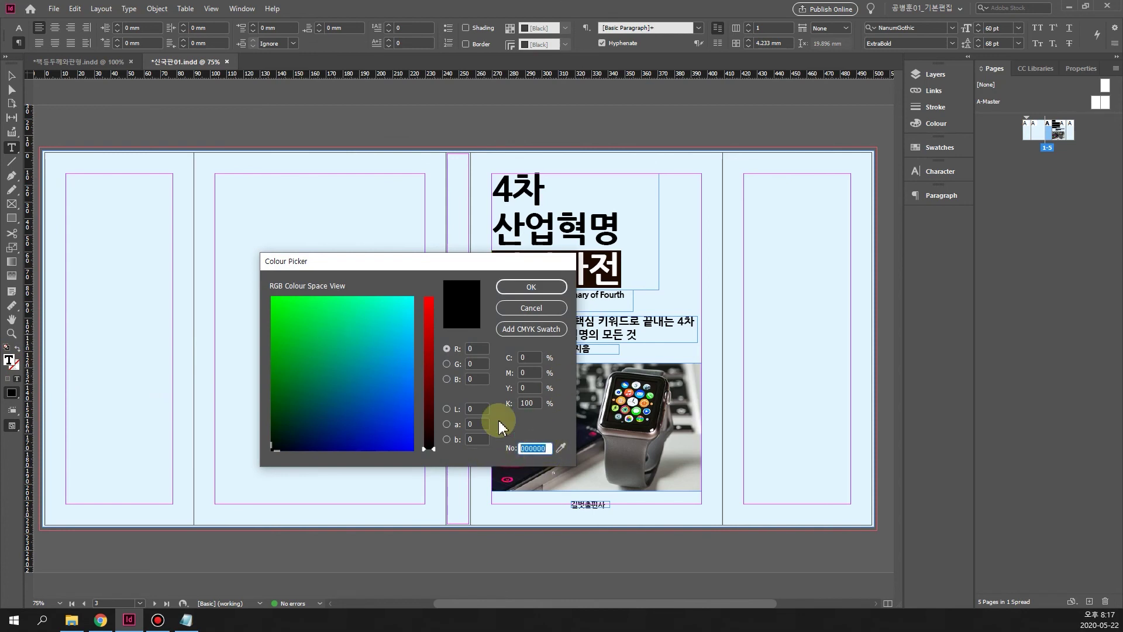
type("ㄹ")
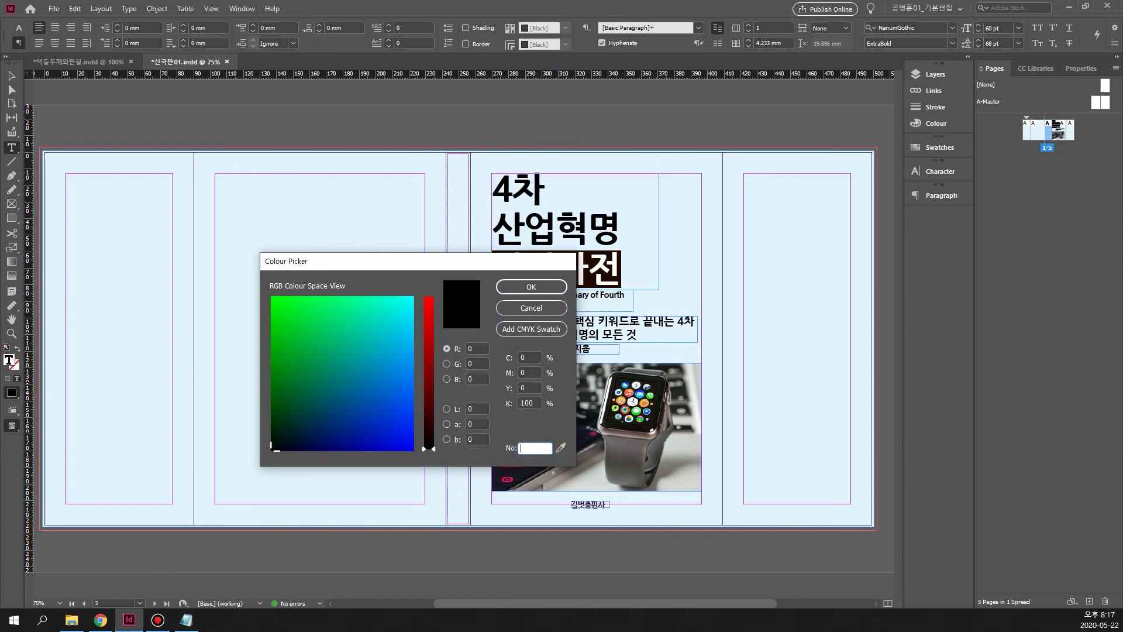
type("ffffff")
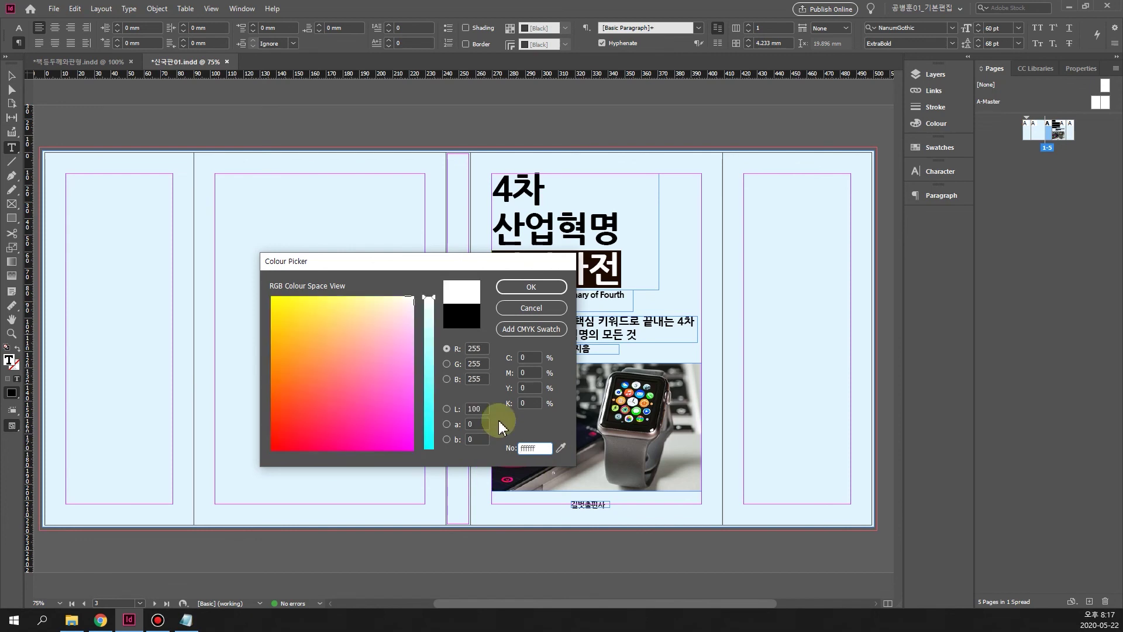
key("Return")
left_click(607, 263)
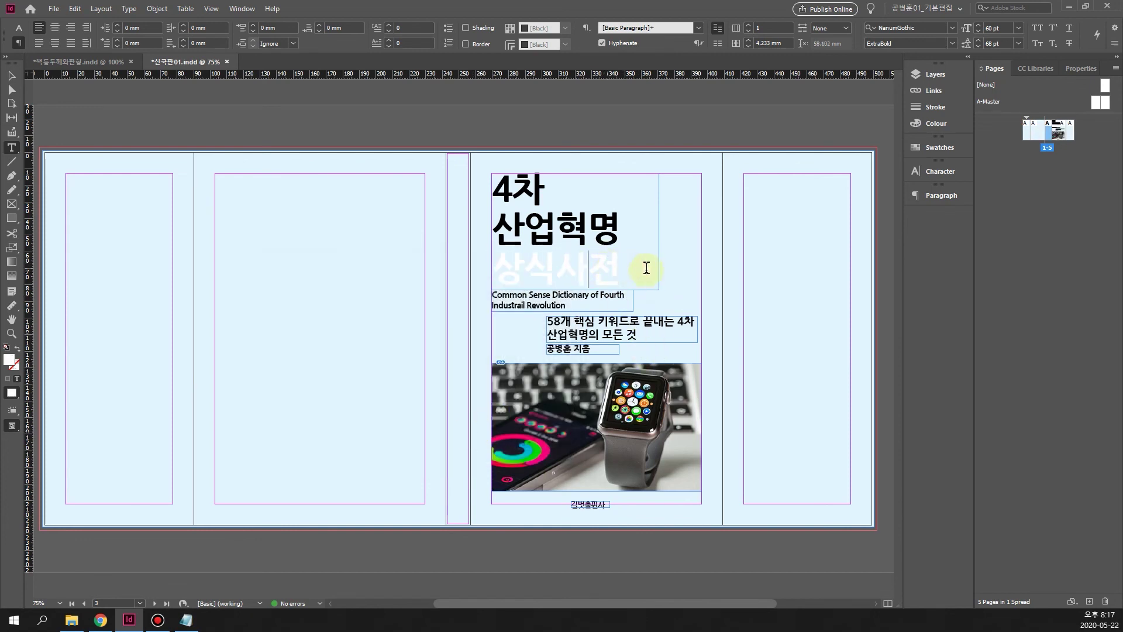
left_click_drag(634, 261, 493, 257)
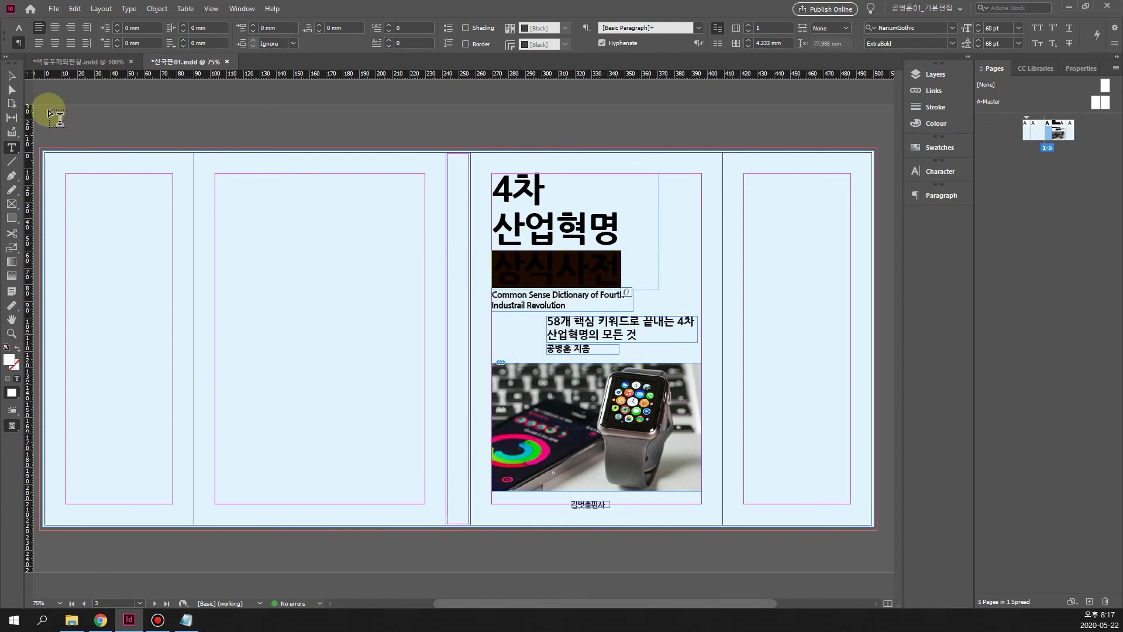
- Reduce the cyan fill tint of the background rectangle to 0%
left_click(12, 75)
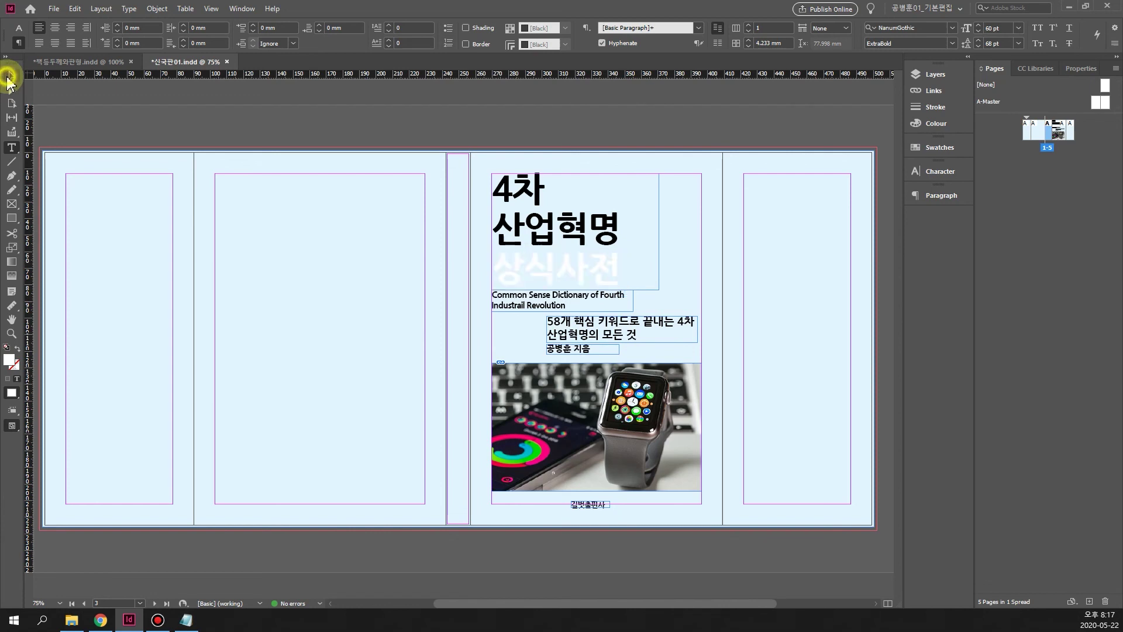
left_click(93, 167)
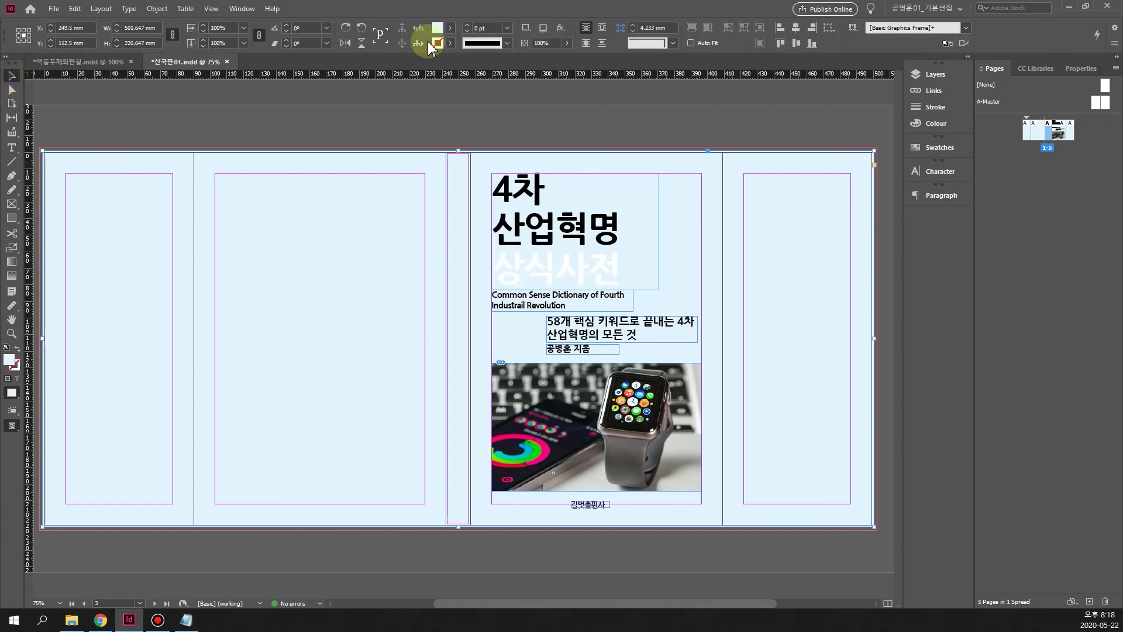
left_click(450, 28)
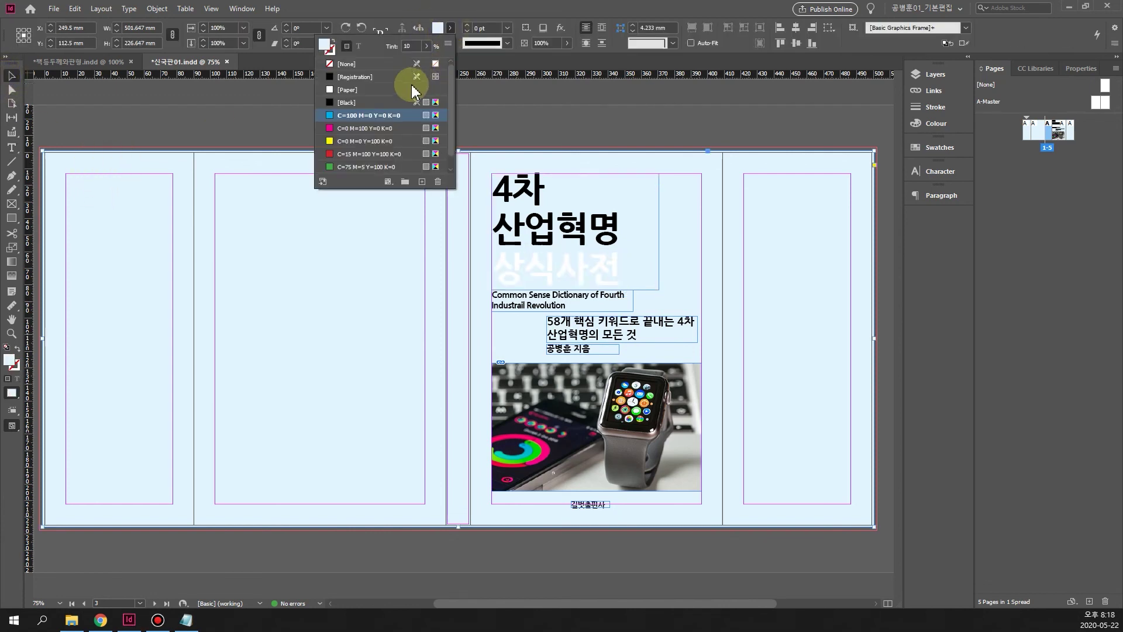
left_click(427, 50)
mouse_move(373, 65)
left_mouse_down()
mouse_move(412, 66)
mouse_move(357, 58)
left_mouse_up()
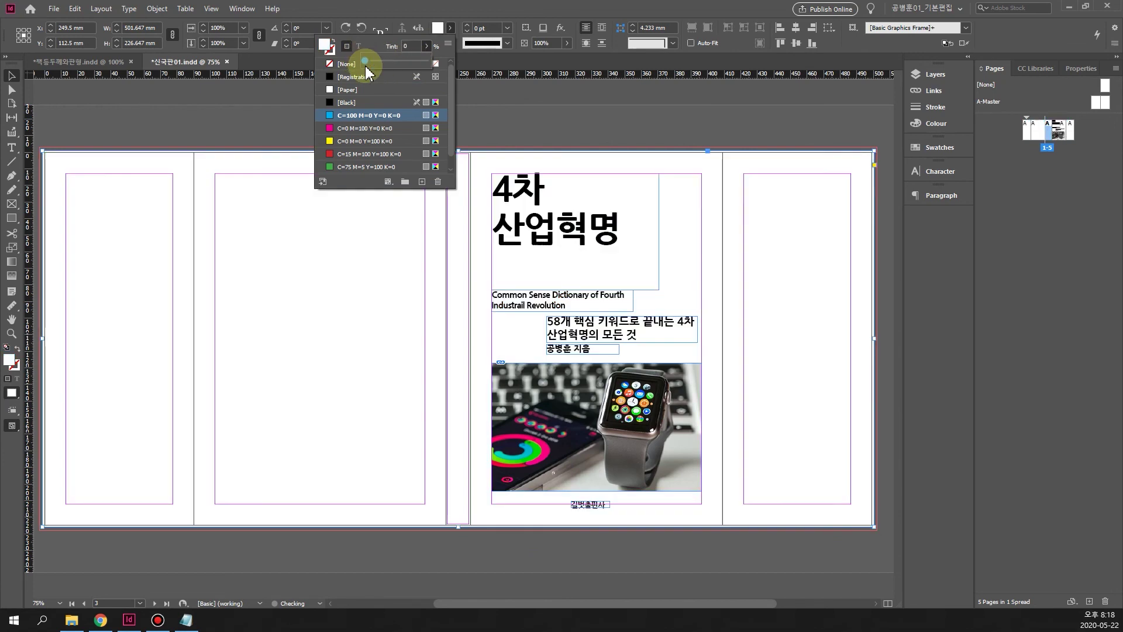
left_click(331, 77)
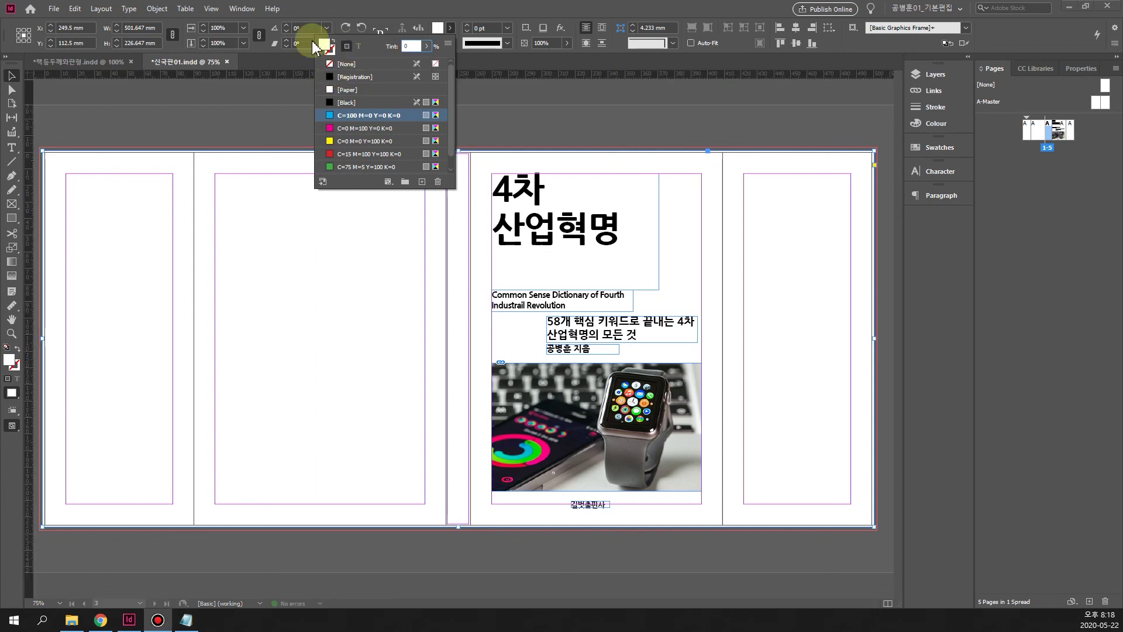
left_click(331, 47)
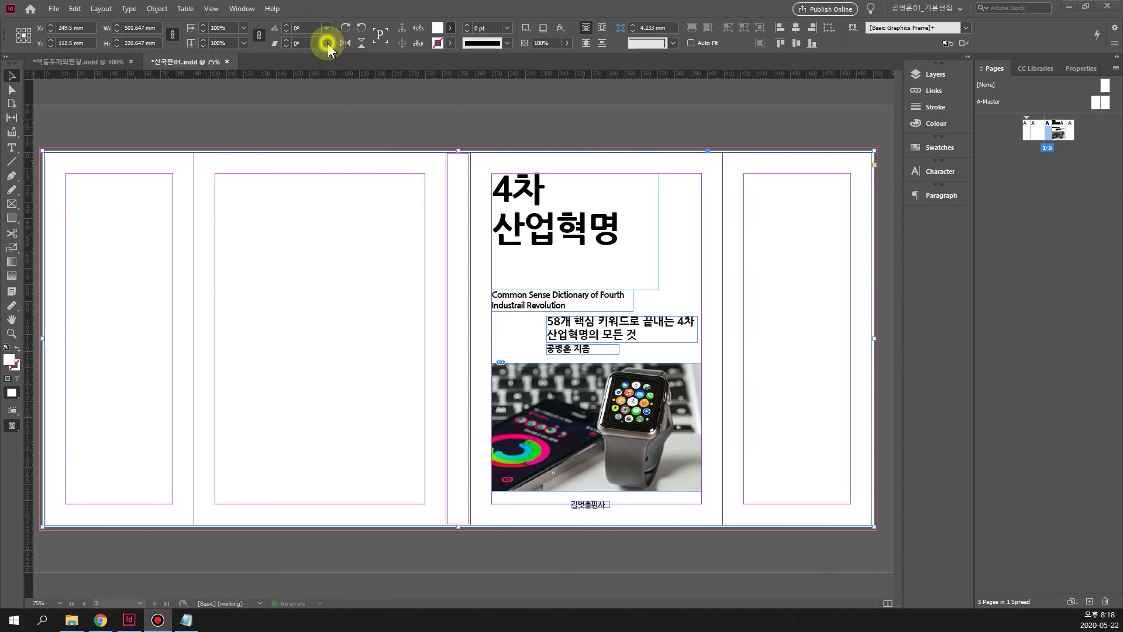
- Fill the background rectangle with the [Black] swatch and reduce its tint to a very light grey
left_click(449, 28)
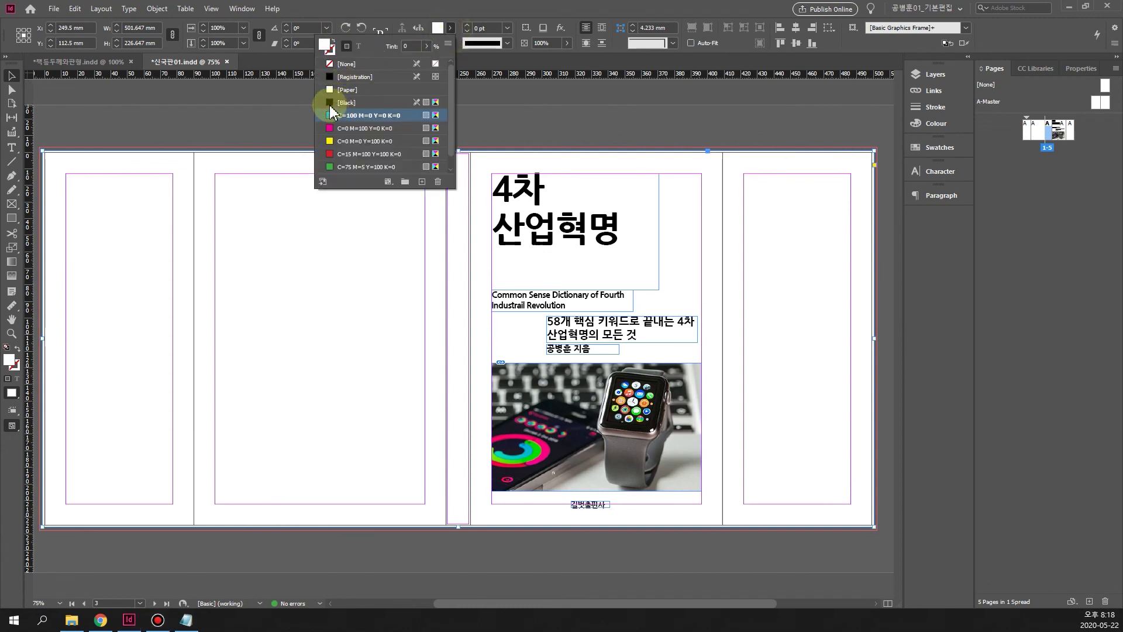
left_click(331, 103)
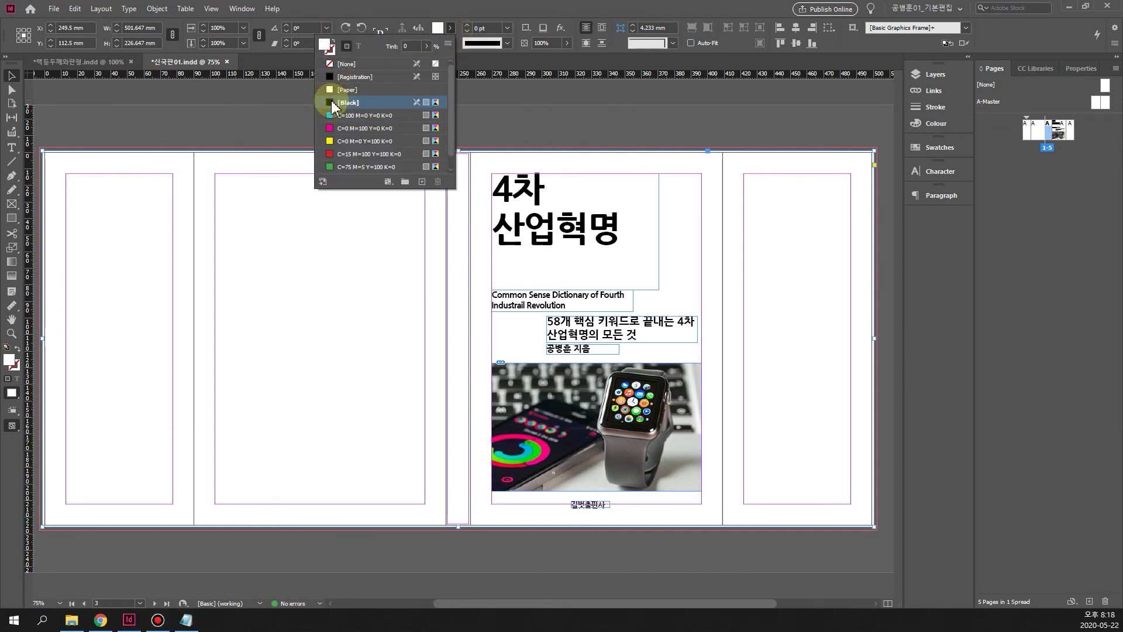
left_click_drag(419, 49, 433, 71)
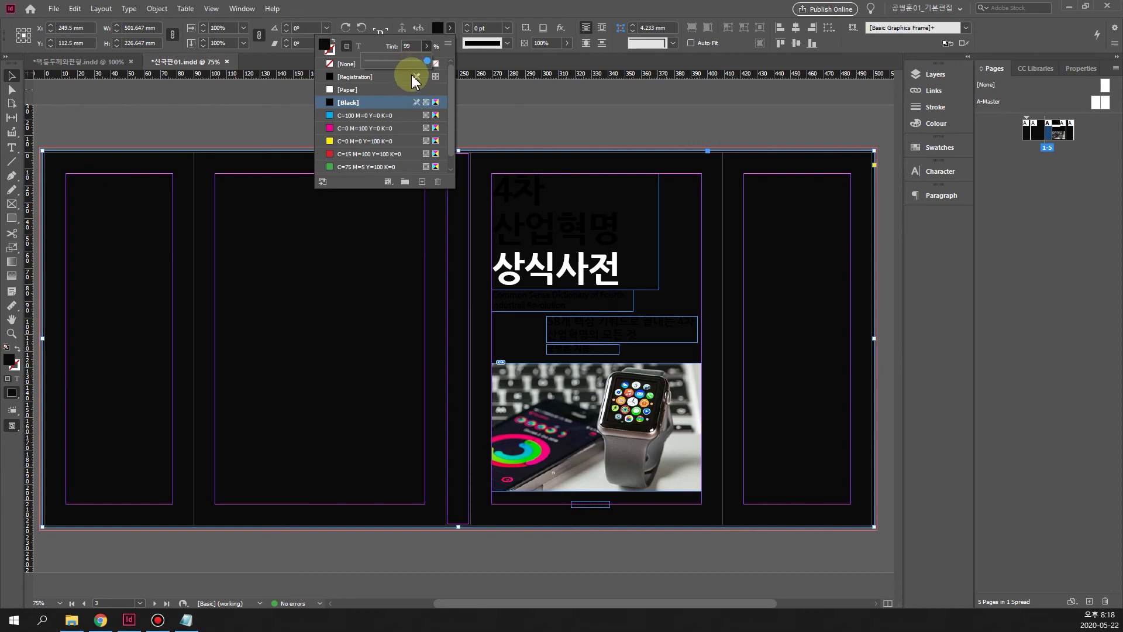
left_click_drag(427, 61, 366, 75)
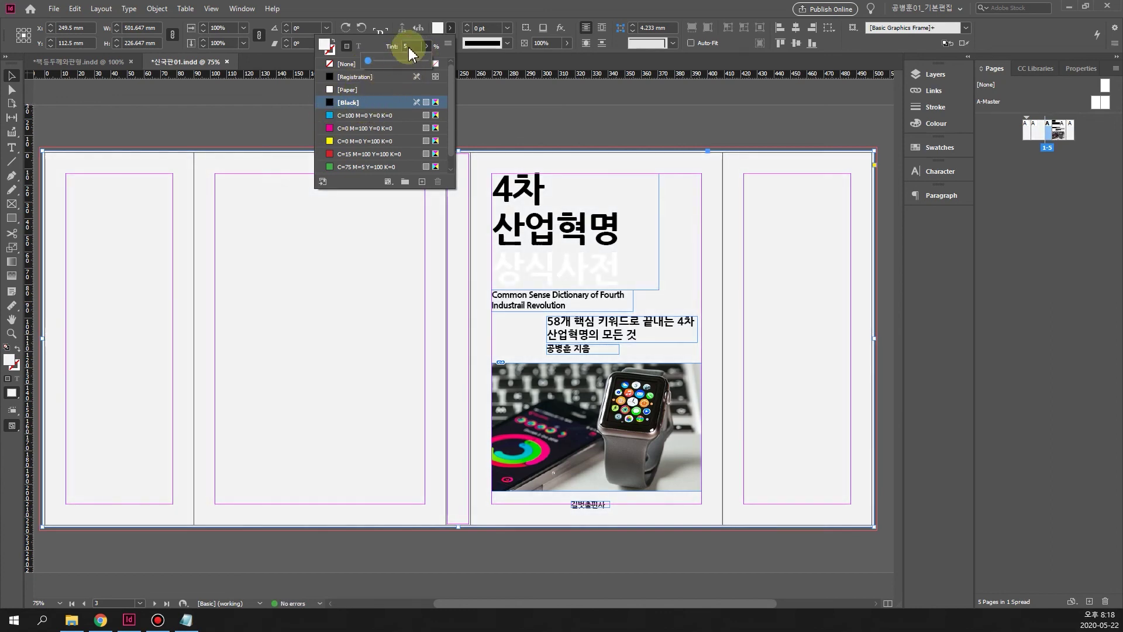
left_click(451, 30)
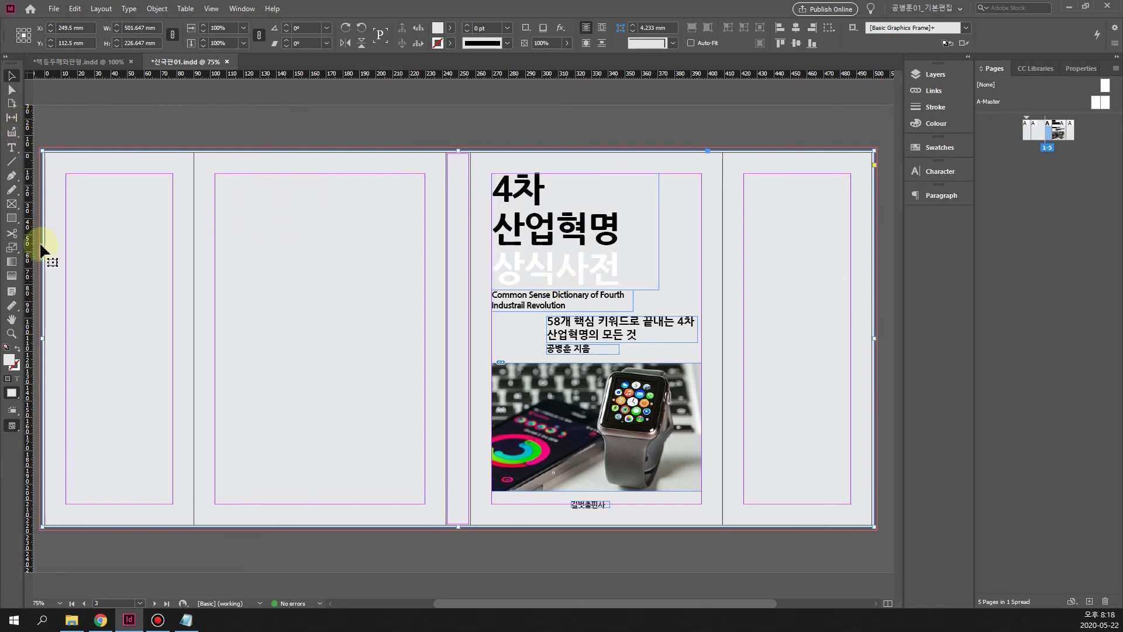
- Set the text colour of the title's last line, 상식사전, to 000000
left_click(11, 147)
left_click_drag(614, 271, 503, 264)
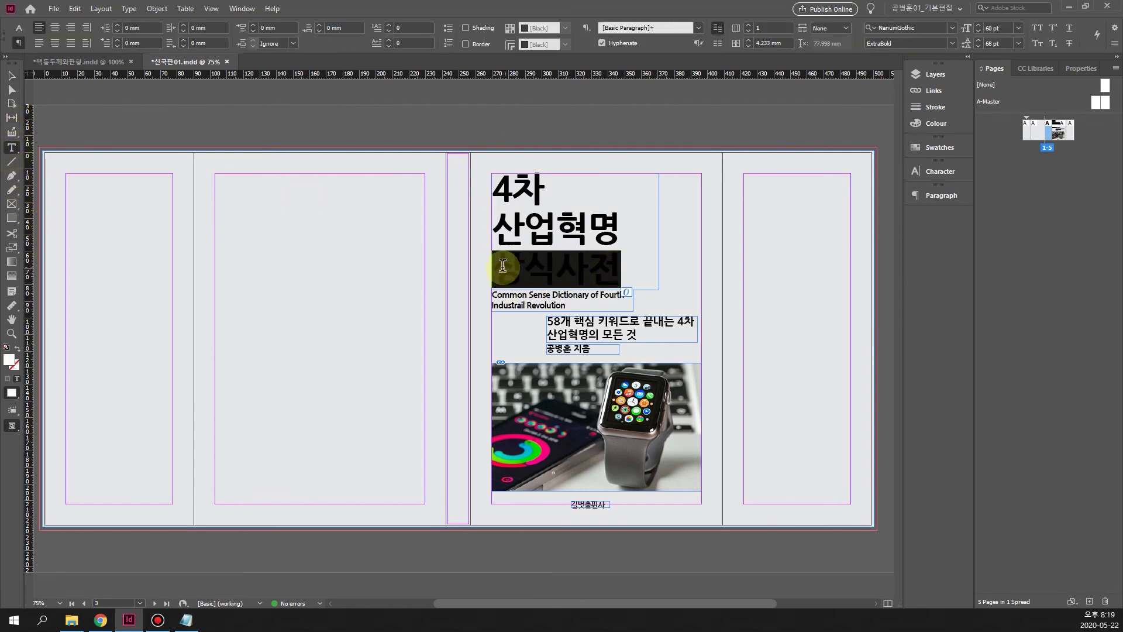
double_click(10, 361)
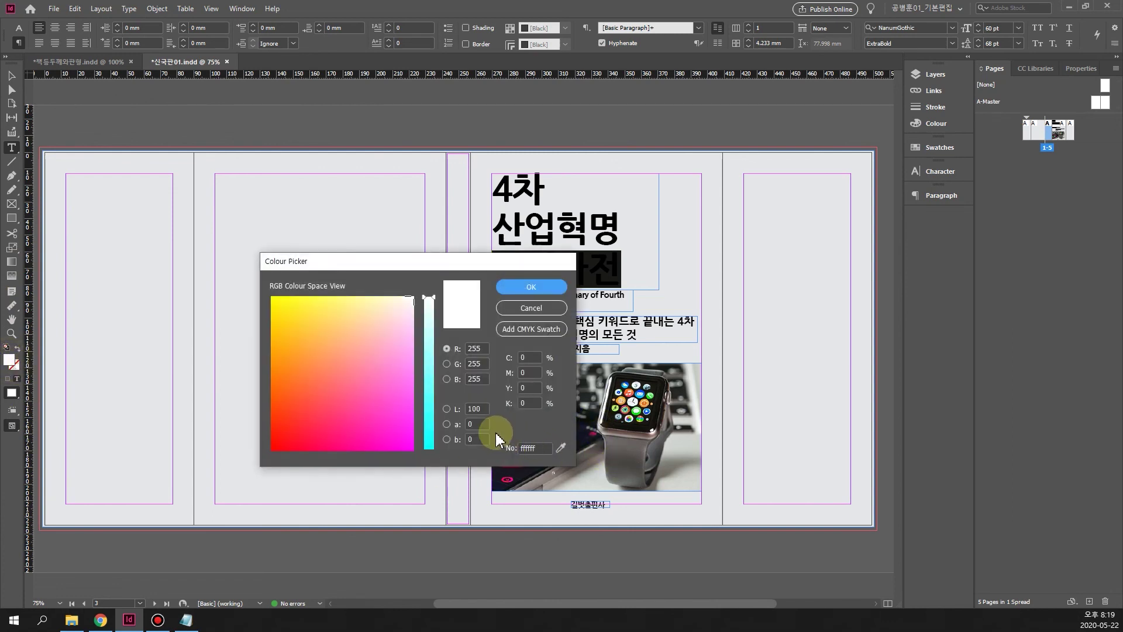
double_click(542, 449)
type("000")
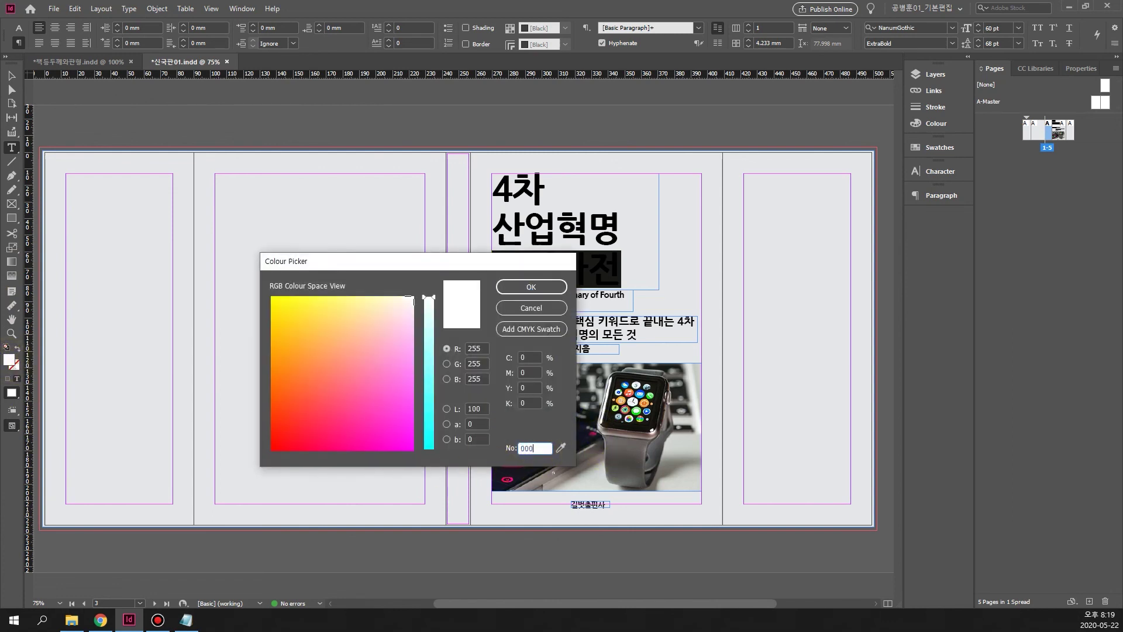
type("000")
key("Return")
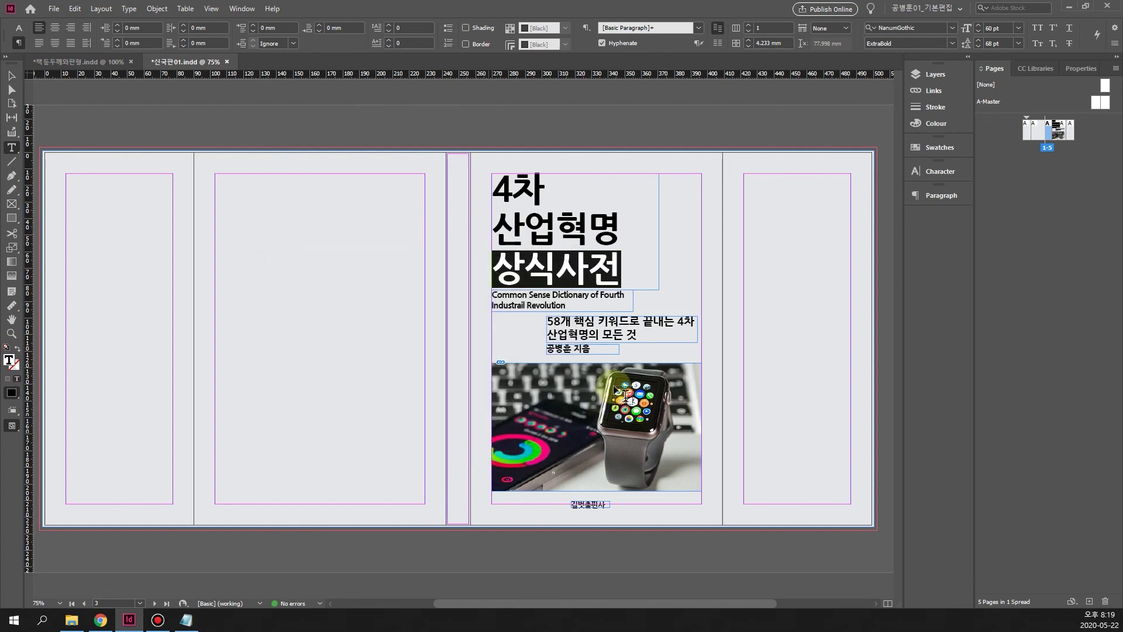
left_click(545, 255)
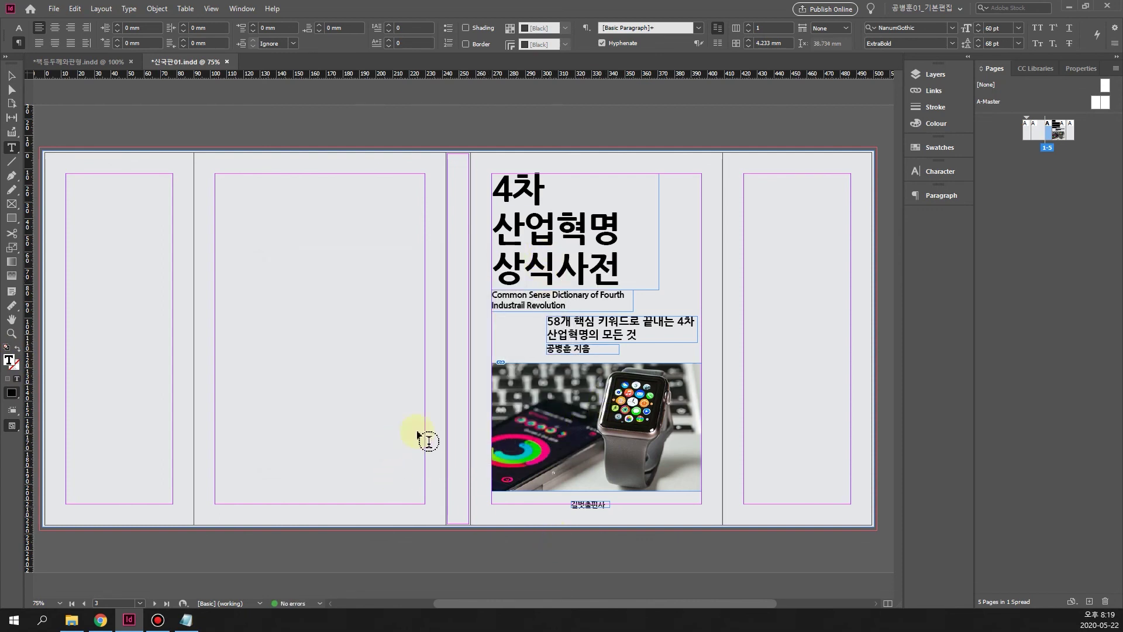